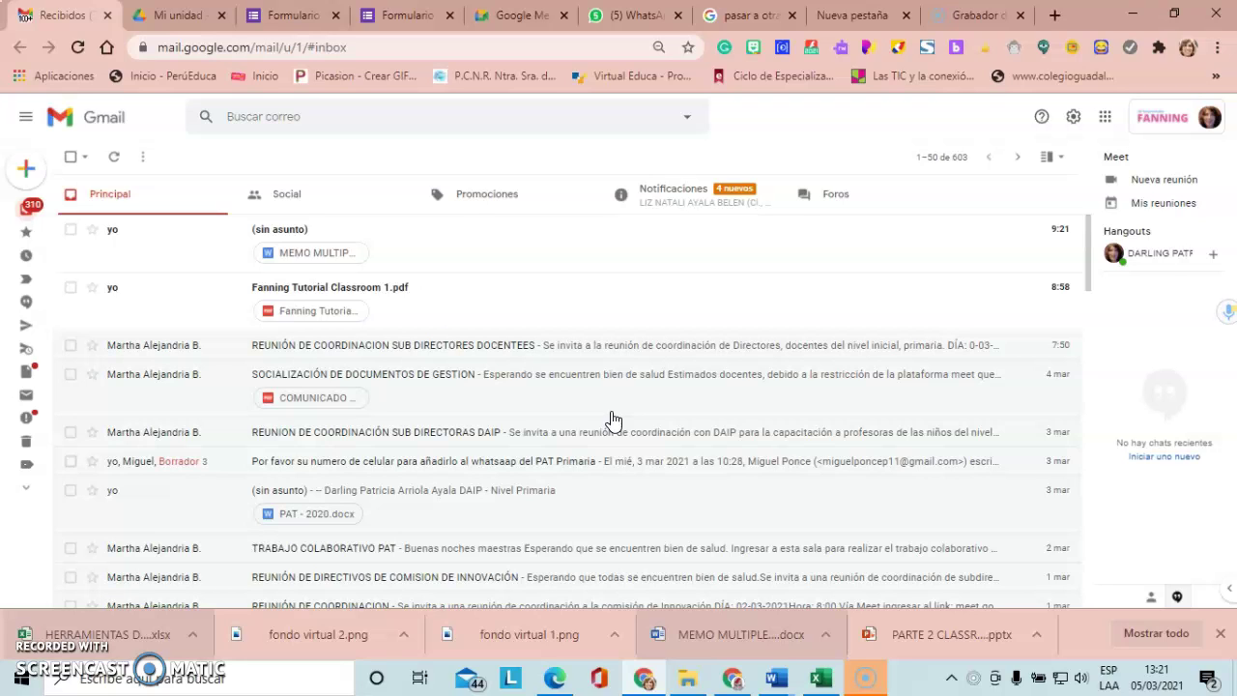
Create a new Meet meeting from Gmail and copy its invitation to the clipboard
{"action": "left_click", "coordinate": [1116, 185]}
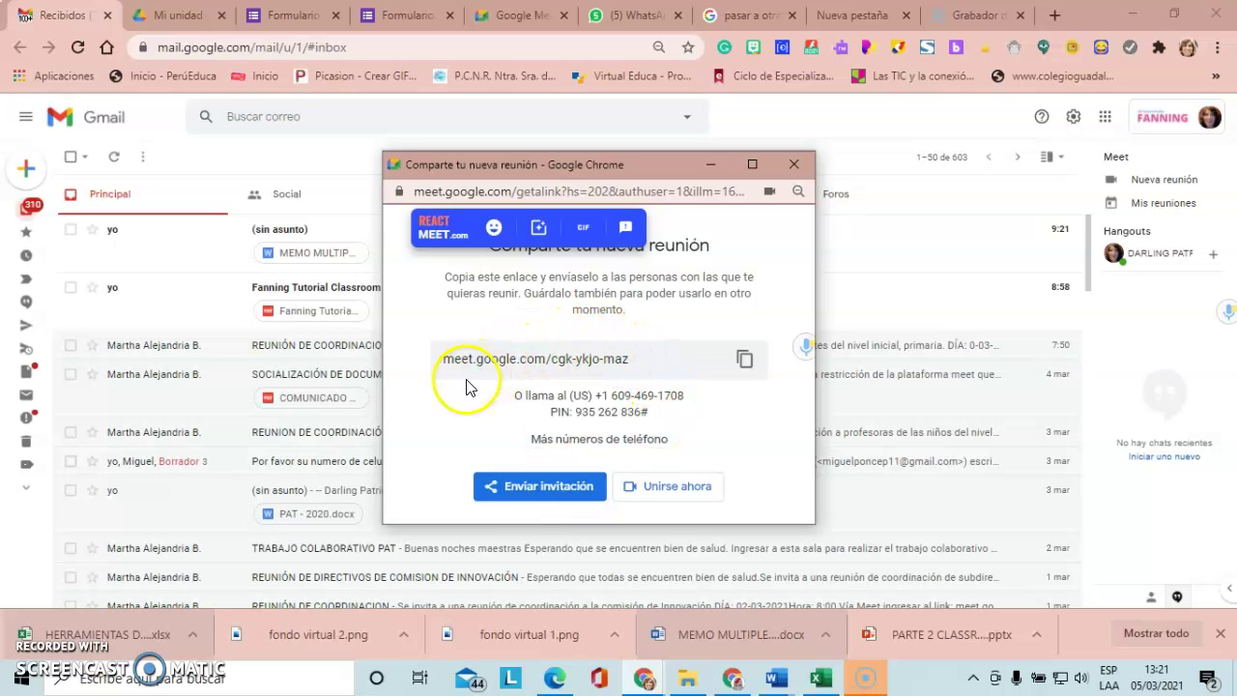
{"action": "left_click", "coordinate": [548, 488]}
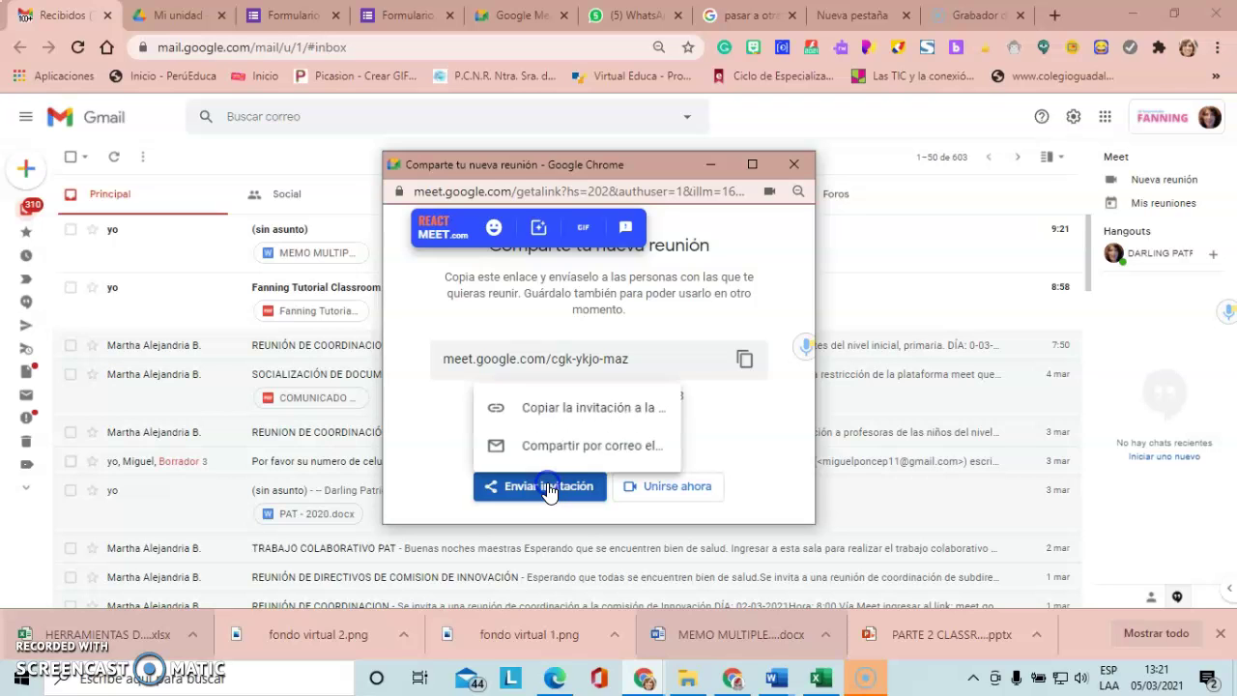
{"action": "left_click", "coordinate": [589, 414]}
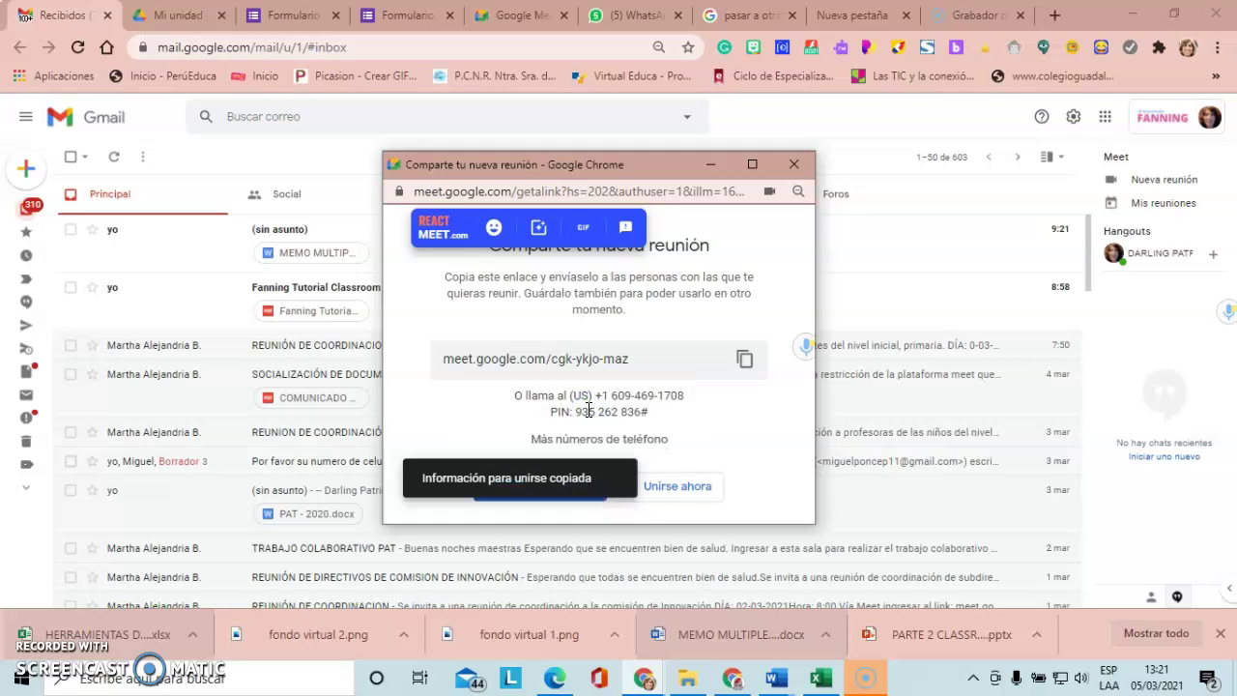
Switch to WhatsApp Web, search the chats for the invitee by name, and open that contact's conversation
{"action": "left_click", "coordinate": [638, 15]}
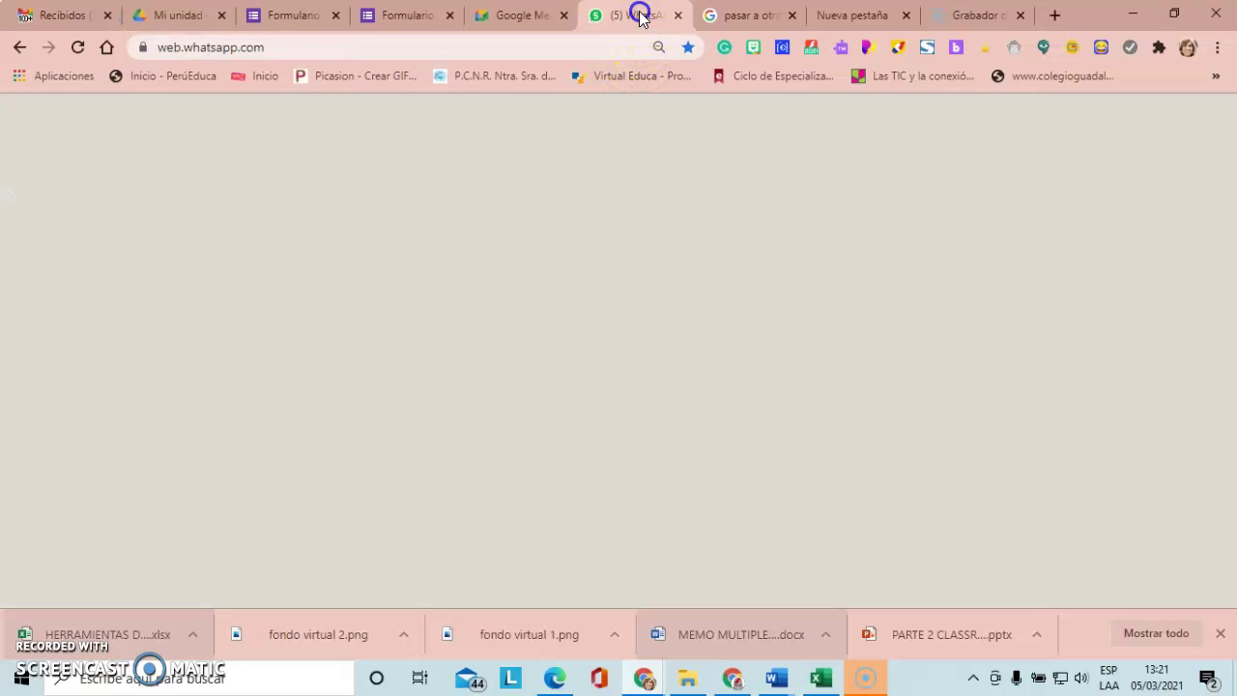
{"action": "left_click", "coordinate": [250, 179]}
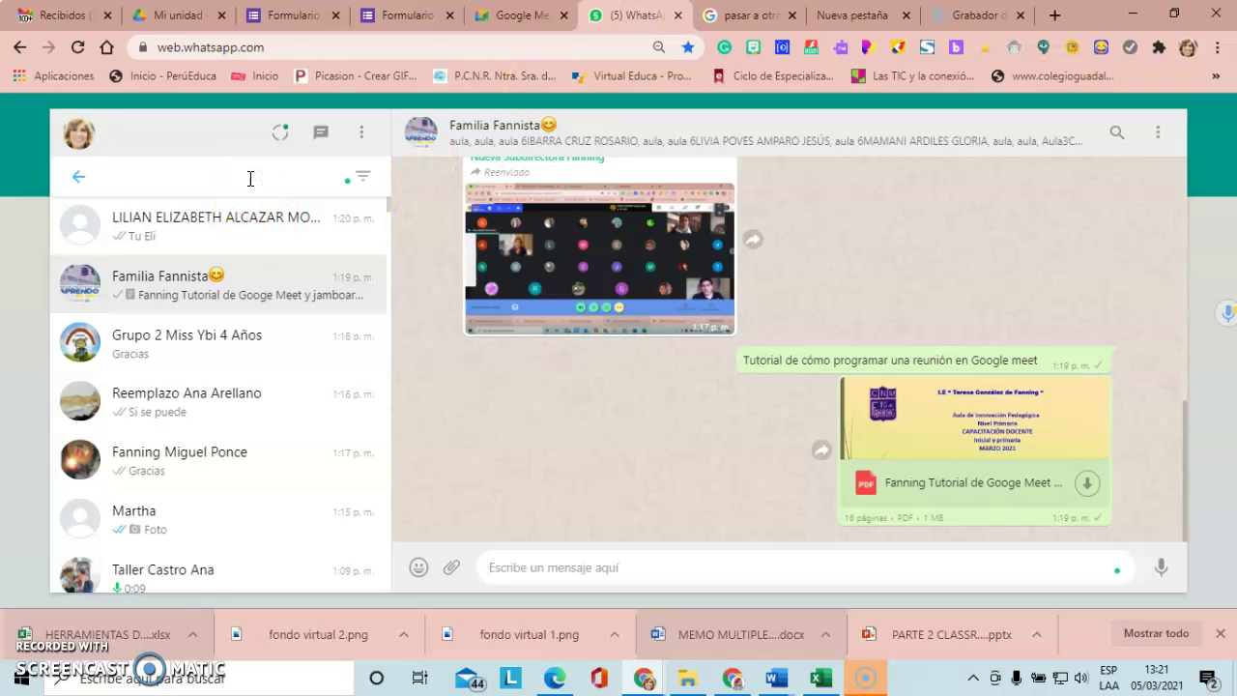
{"action": "type", "text": "s"}
{"action": "key", "text": "BackSpace"}
{"action": "key", "text": "Escape"}
{"action": "type", "text": "eva"}
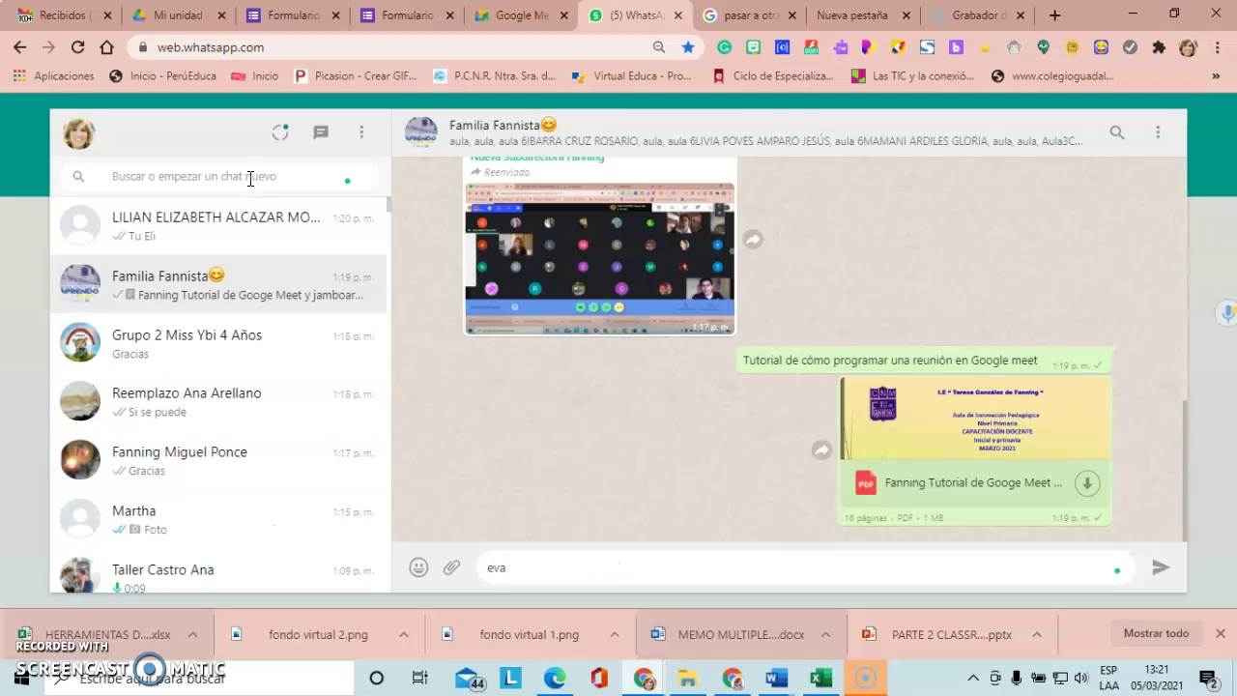
{"action": "left_click", "coordinate": [250, 178]}
{"action": "type", "text": "eb"}
{"action": "key", "text": "BackSpace"}
{"action": "type", "text": "v"}
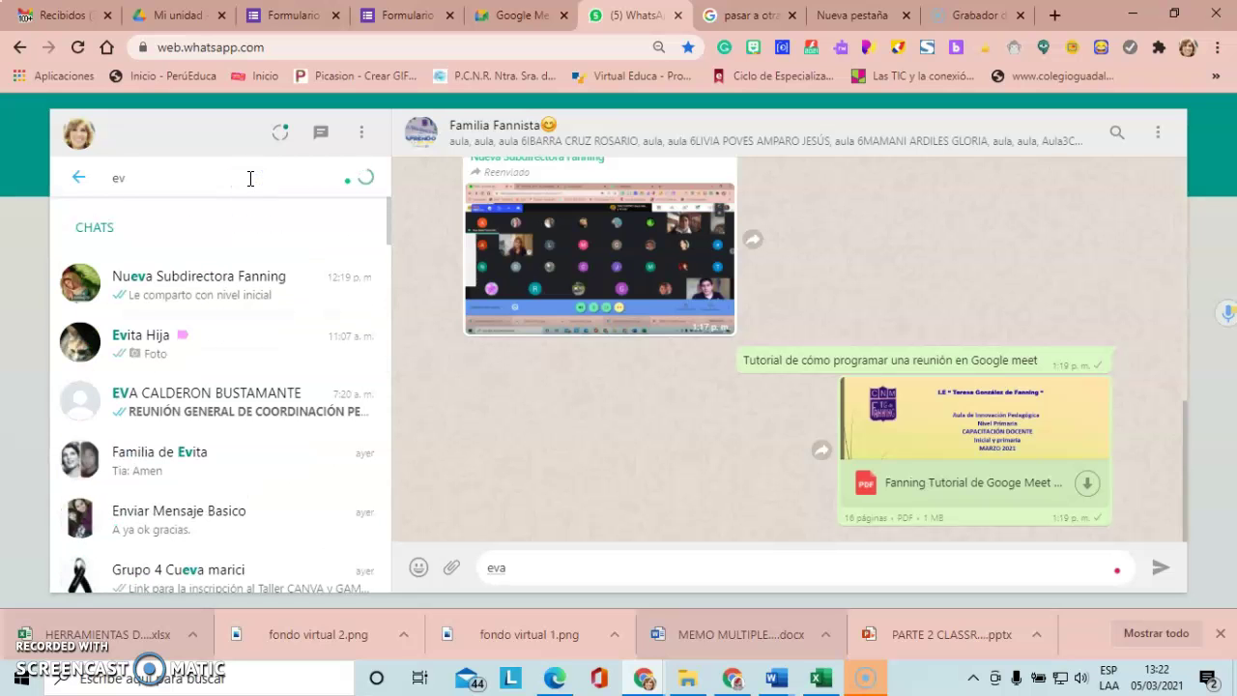
{"action": "left_click", "coordinate": [277, 344]}
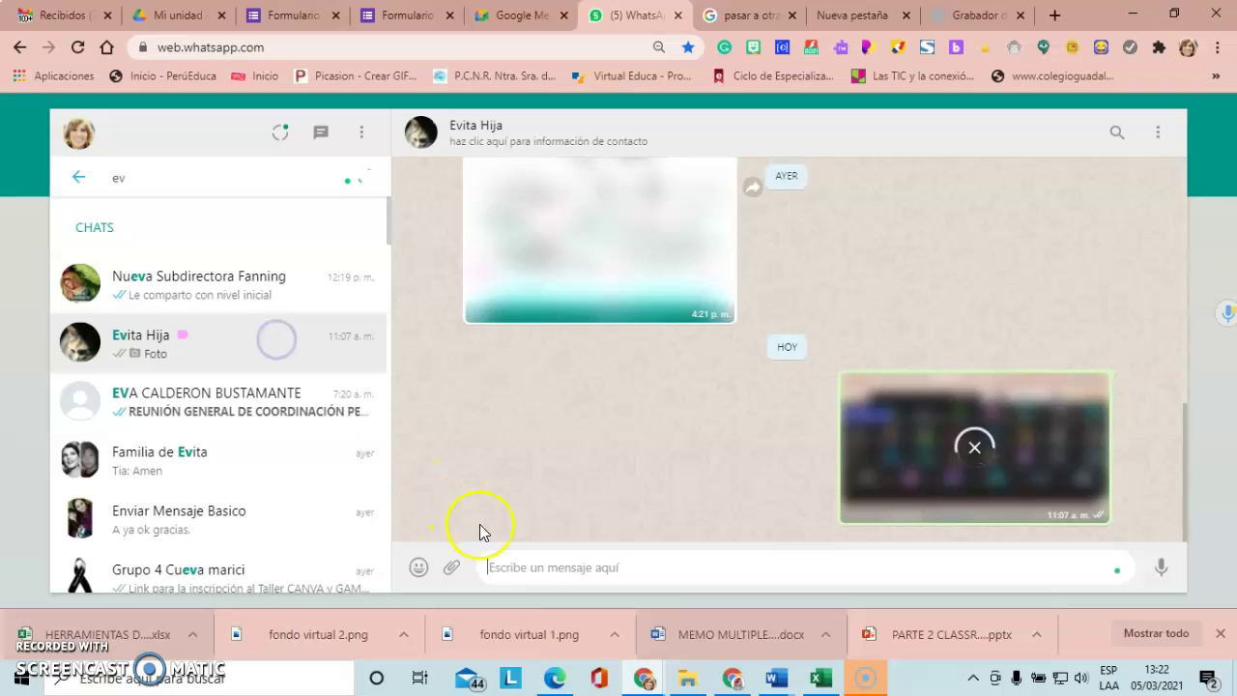
Paste the meeting invitation, including its dial-in PIN, into the chat and send it with the blank lines between its paragraphs removed
{"action": "left_click", "coordinate": [509, 565]}
{"action": "key", "text": "ctrl+v"}
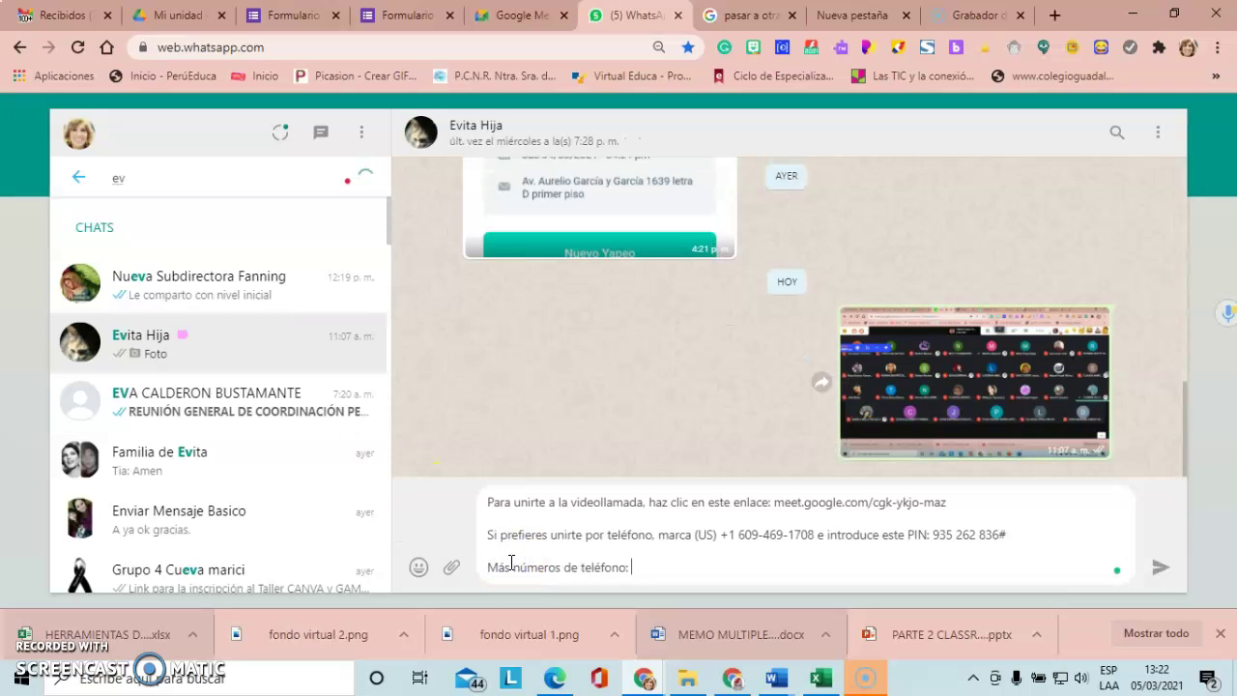
{"action": "left_click", "coordinate": [473, 549]}
{"action": "left_click", "coordinate": [488, 539]}
{"action": "key", "text": "BackSpace"}
{"action": "left_click", "coordinate": [489, 539]}
{"action": "left_click", "coordinate": [489, 568]}
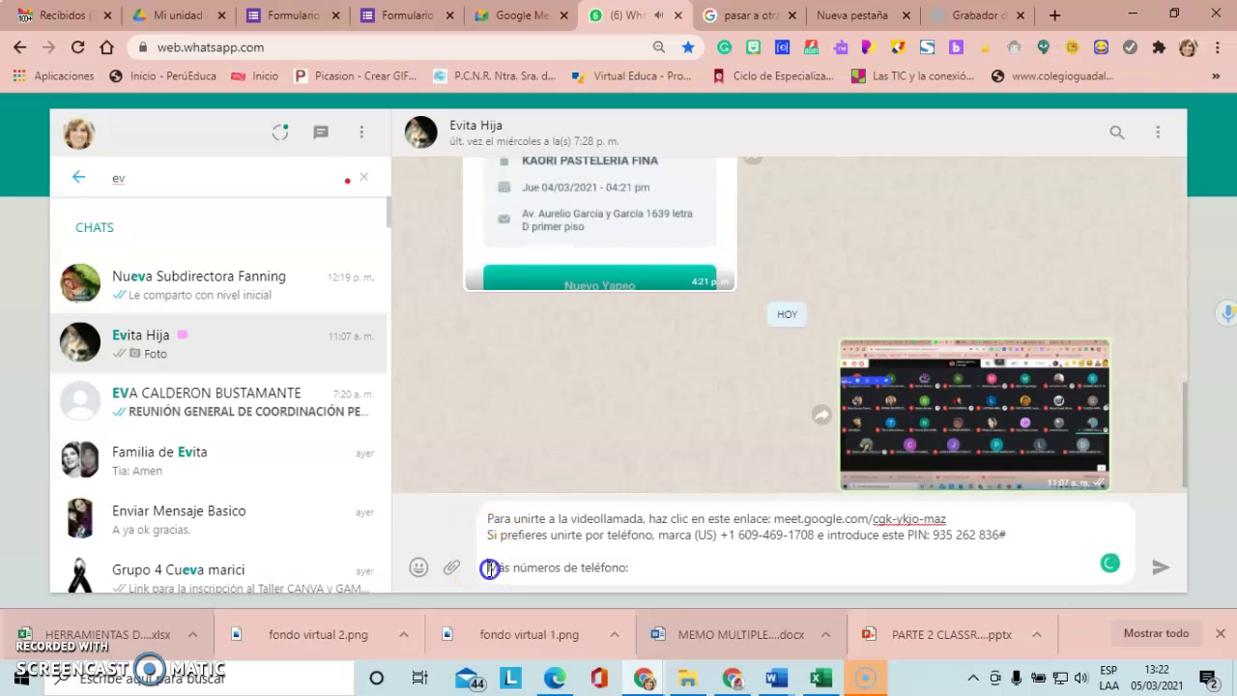
{"action": "key", "text": "BackSpace"}
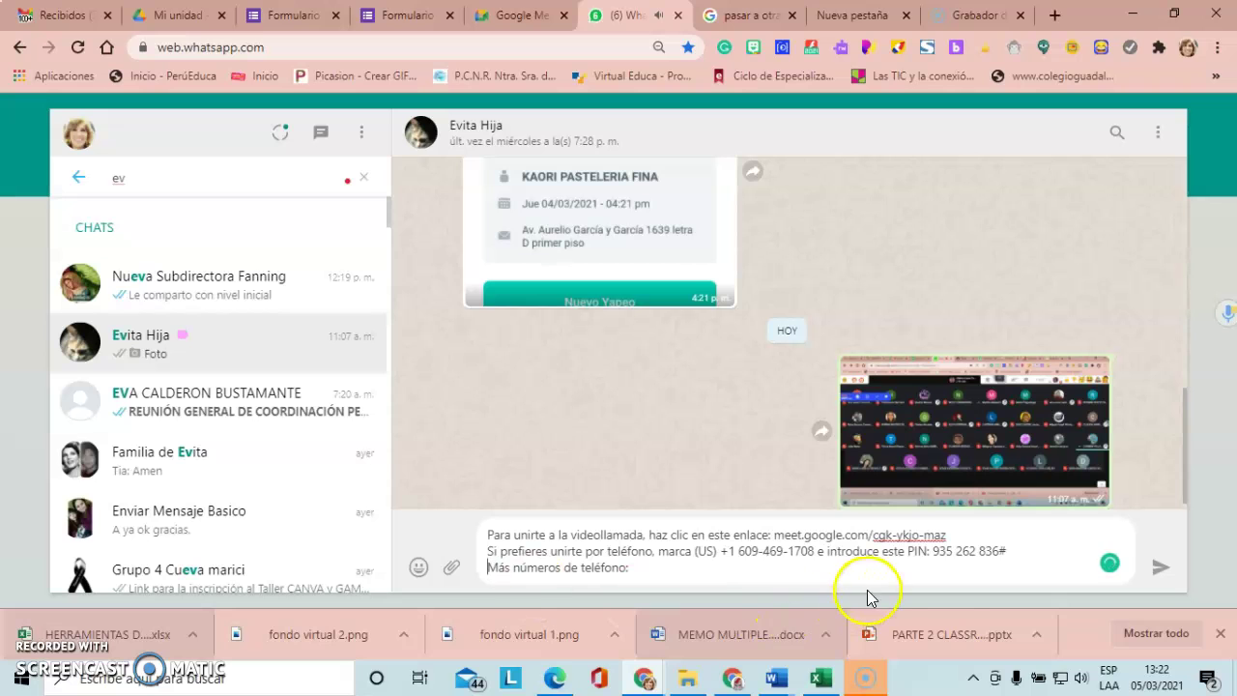
{"action": "left_click", "coordinate": [1158, 567]}
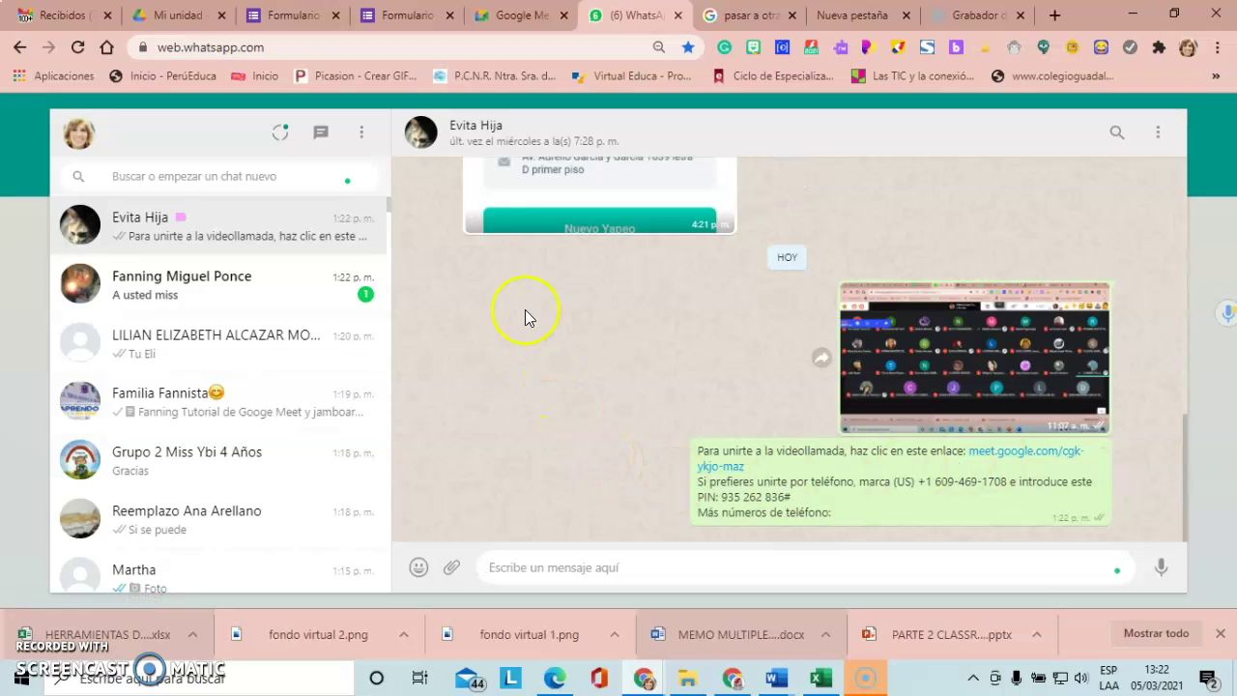
Close the Google Meet page already open in the browser and return to the Gmail inbox
{"action": "left_click", "coordinate": [25, 17]}
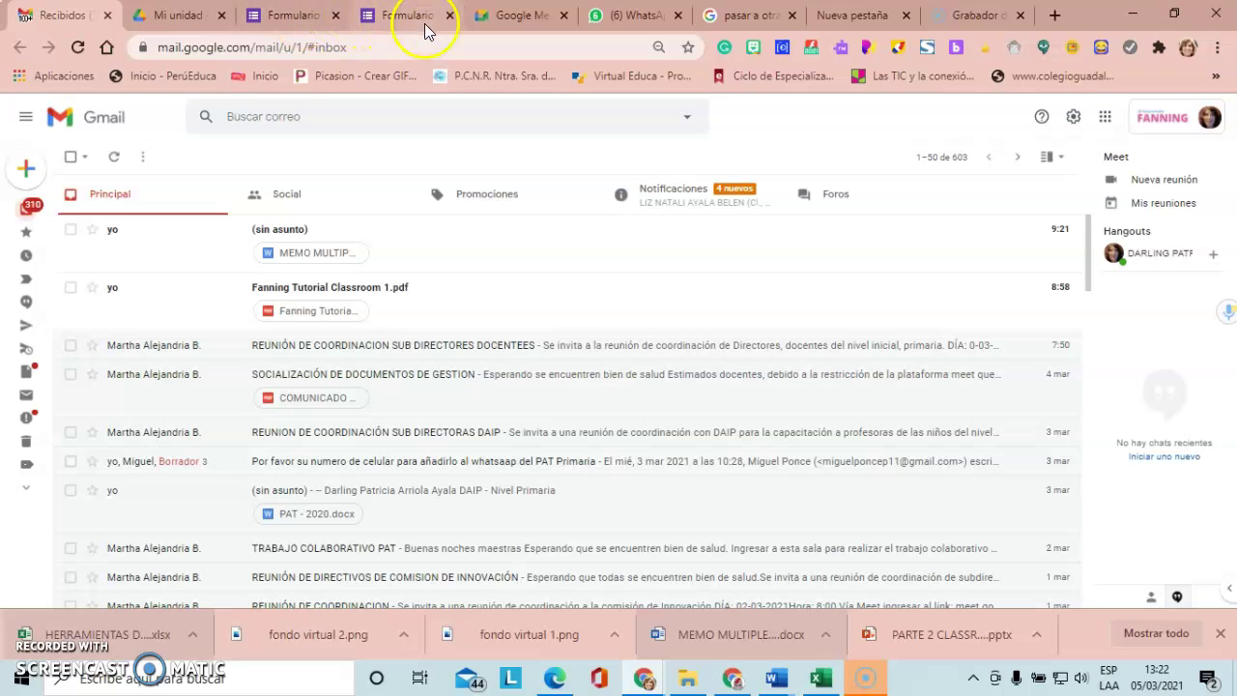
{"action": "left_click", "coordinate": [531, 15]}
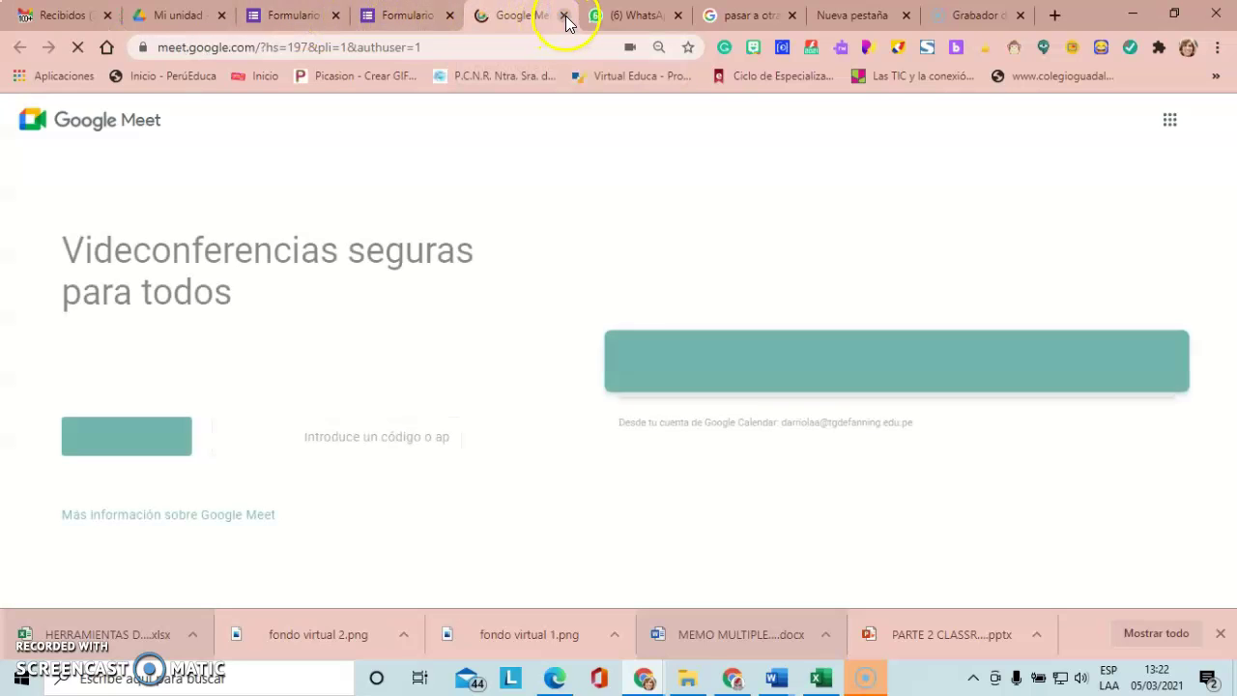
{"action": "left_click", "coordinate": [564, 15]}
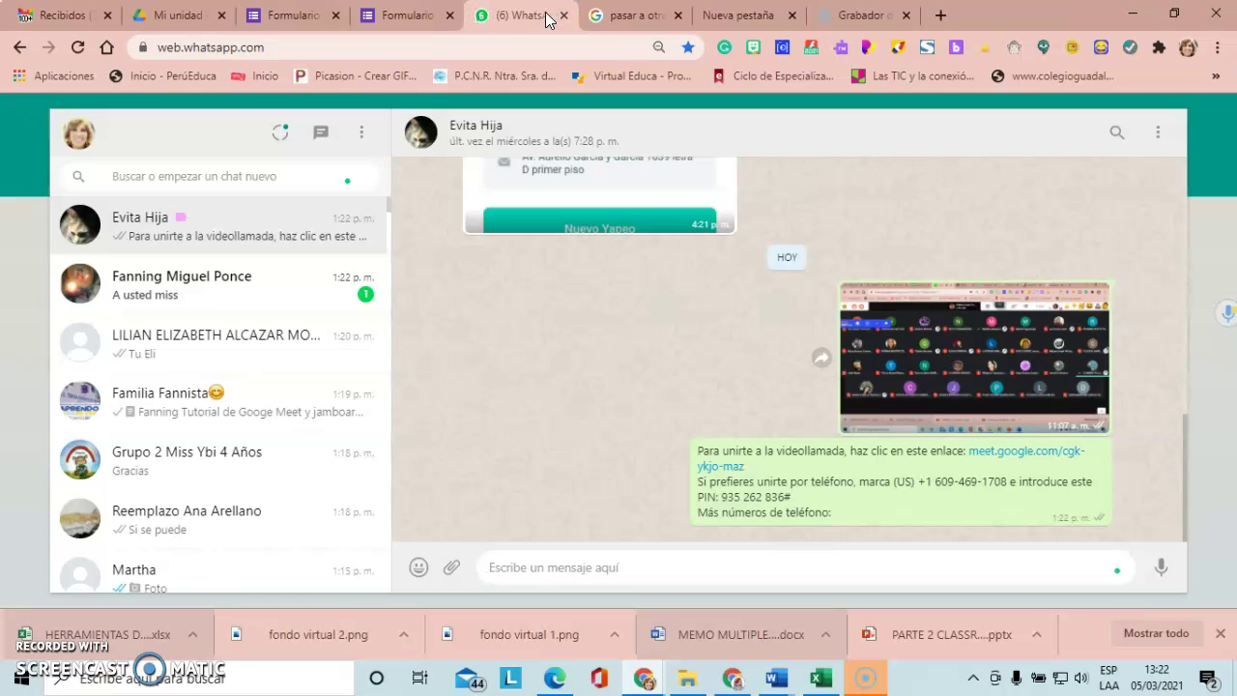
{"action": "left_click", "coordinate": [68, 16]}
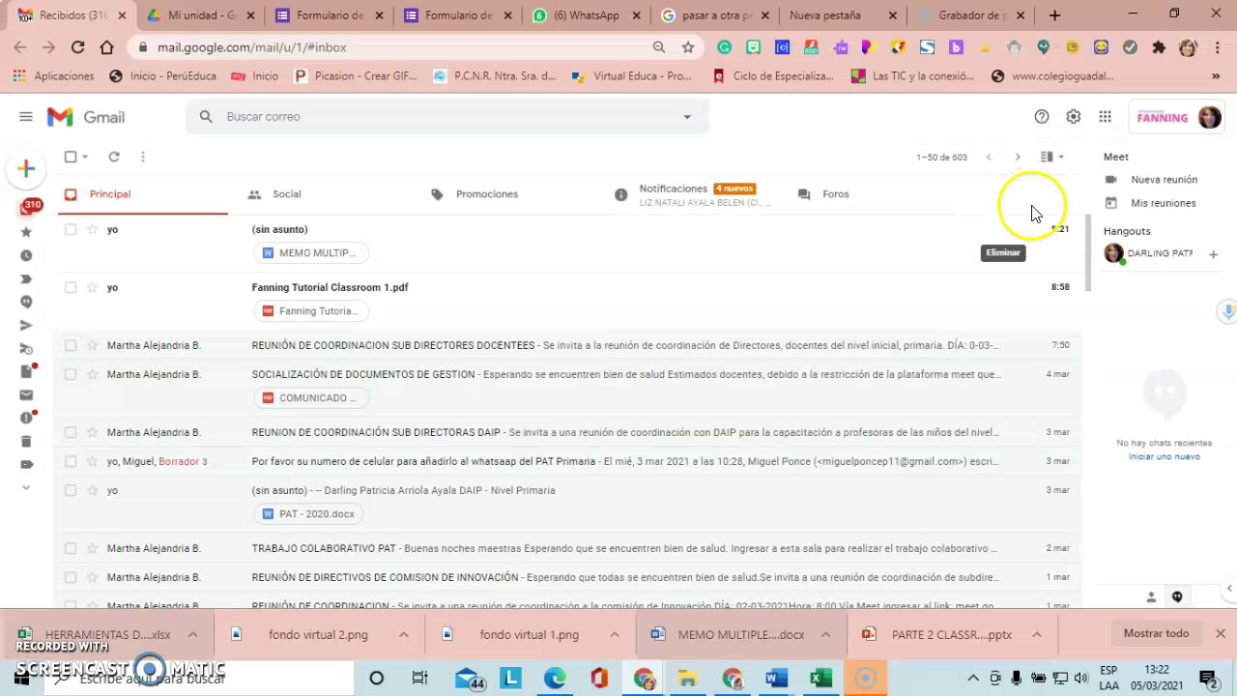
Open Google Meet from Gmail's Google apps and start an instant meeting
{"action": "left_click", "coordinate": [1105, 122]}
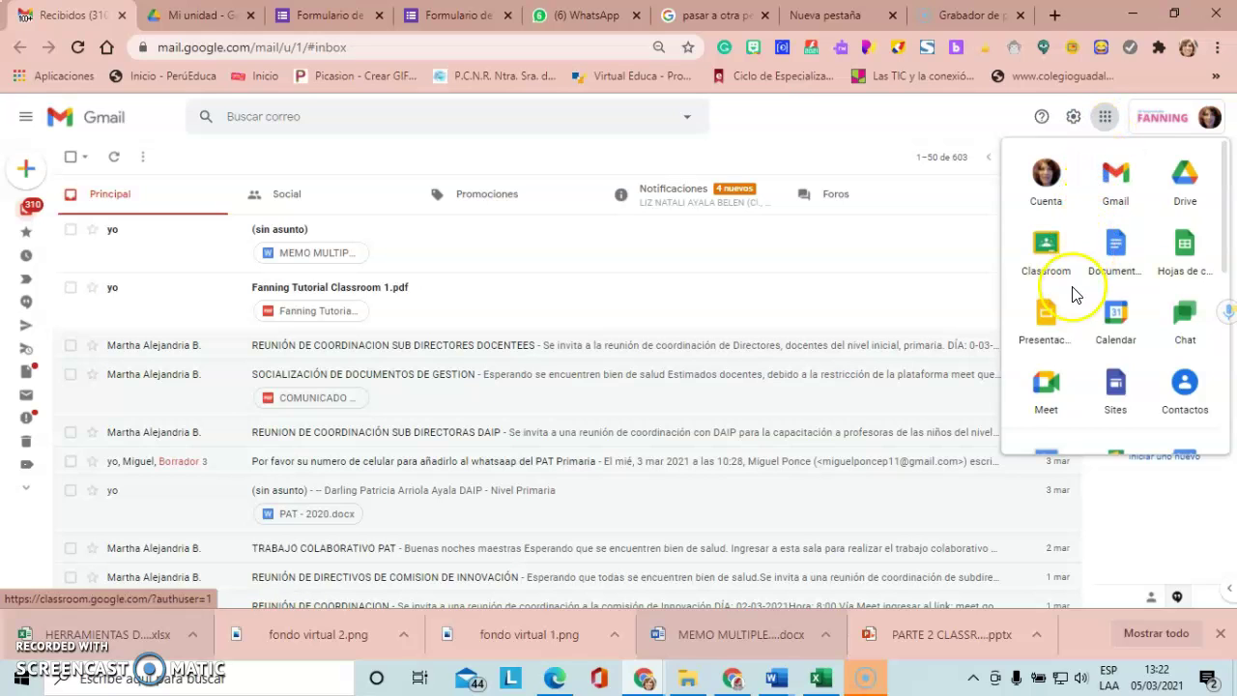
{"action": "left_click", "coordinate": [1051, 387]}
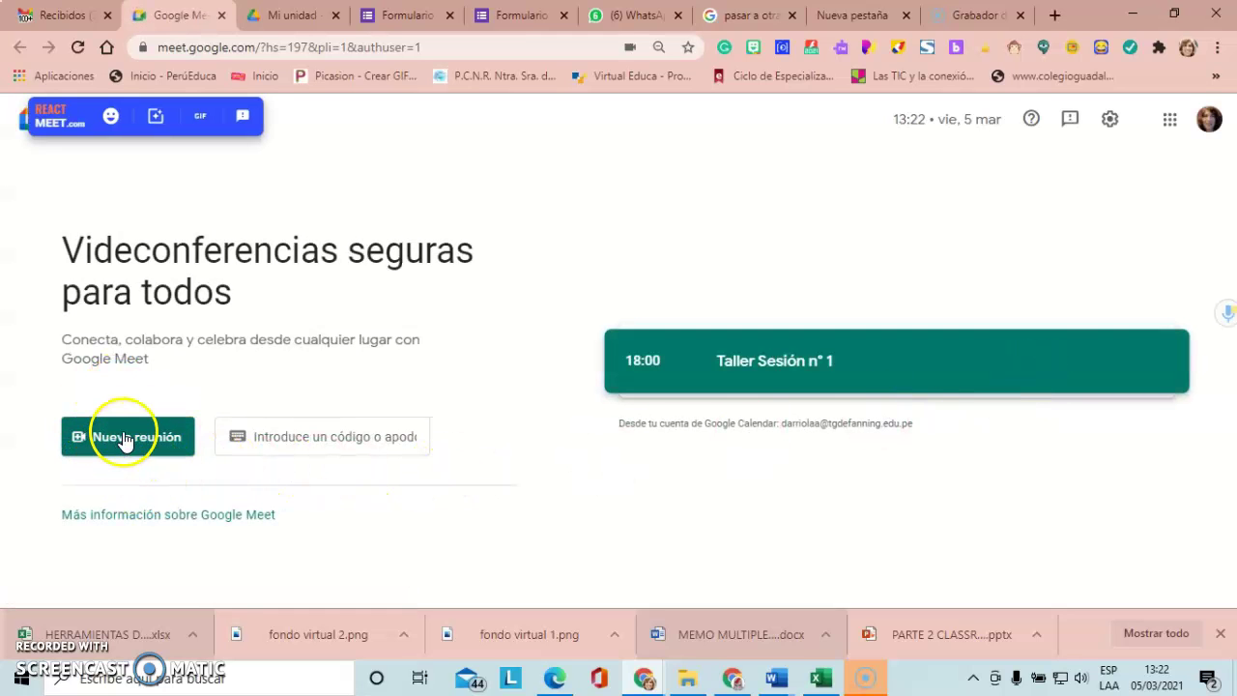
{"action": "left_click", "coordinate": [127, 437]}
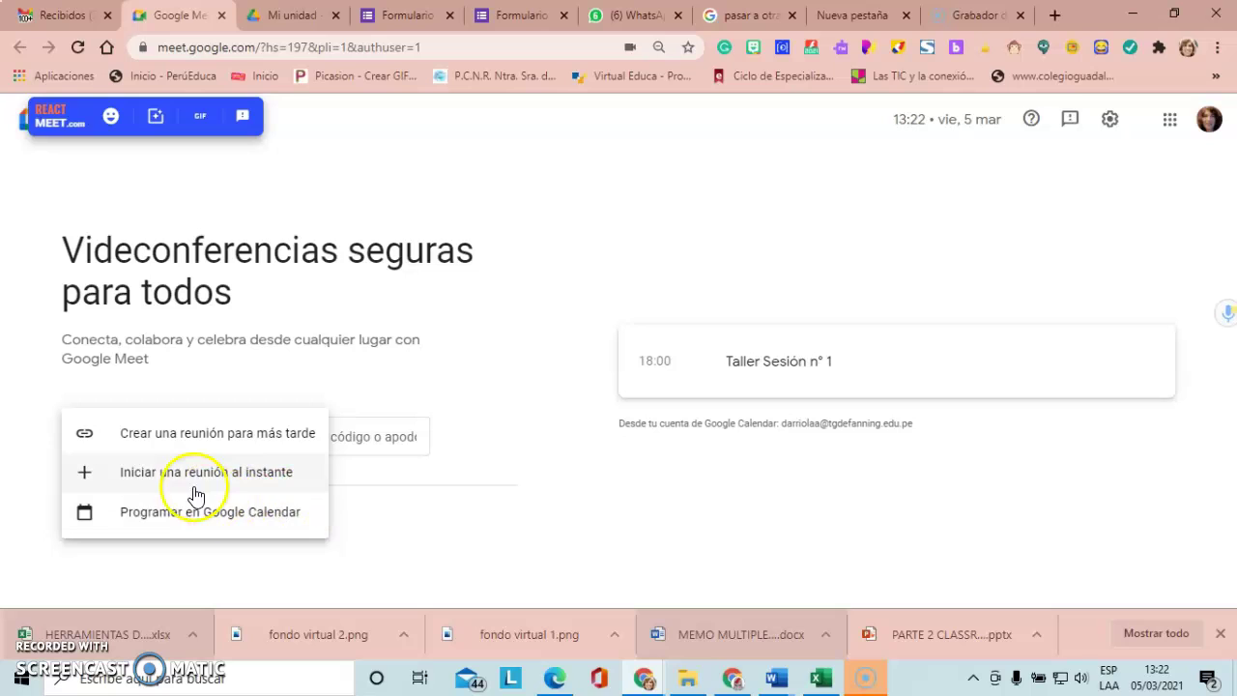
{"action": "left_click", "coordinate": [173, 473]}
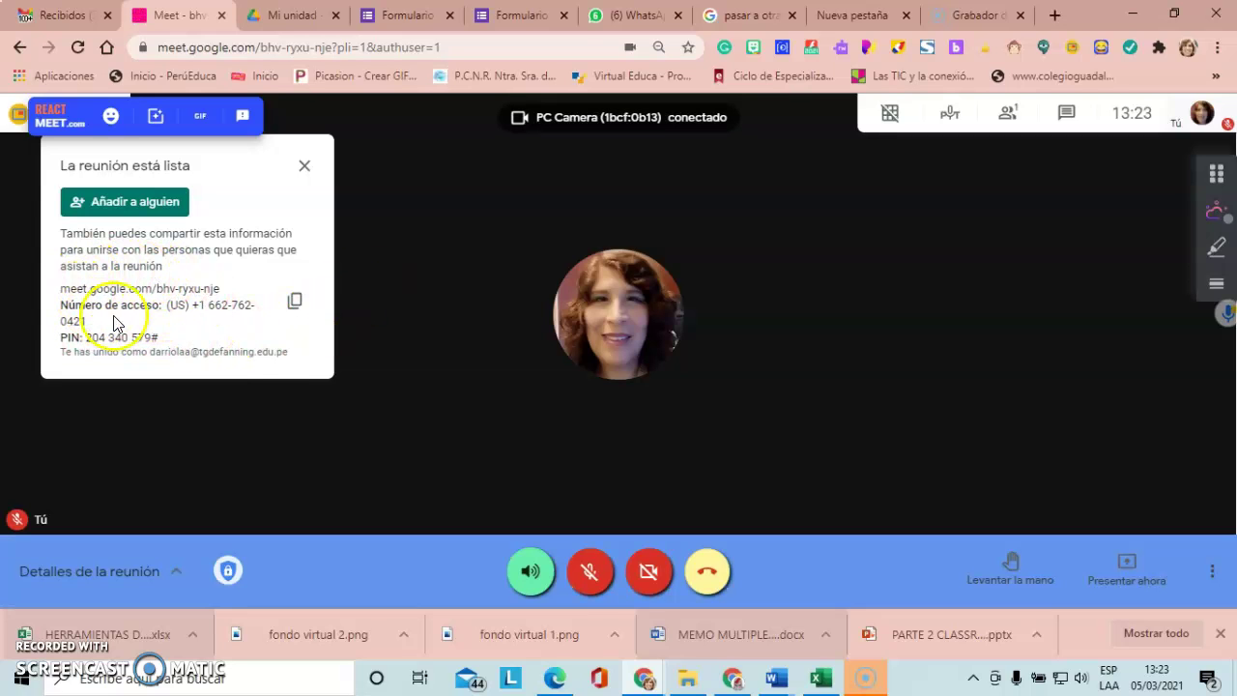
Copy the instant meeting's link and send it to the same contact in WhatsApp Web
{"action": "left_click", "coordinate": [298, 305]}
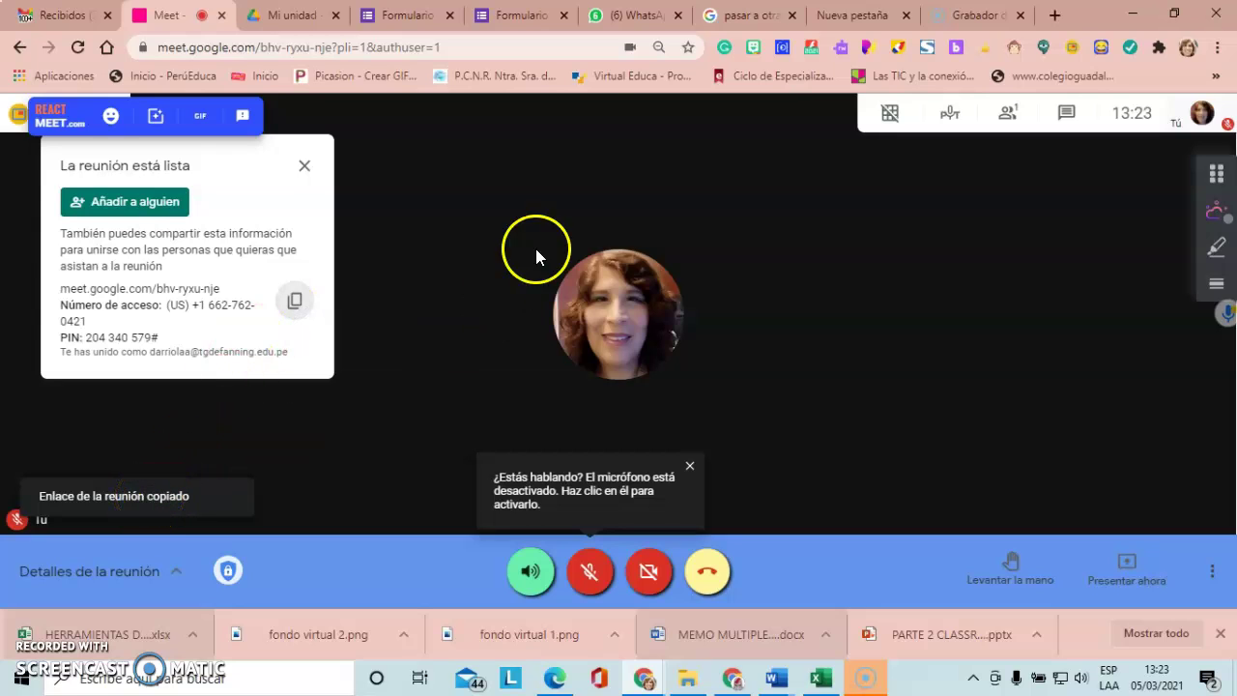
{"action": "left_click", "coordinate": [645, 15]}
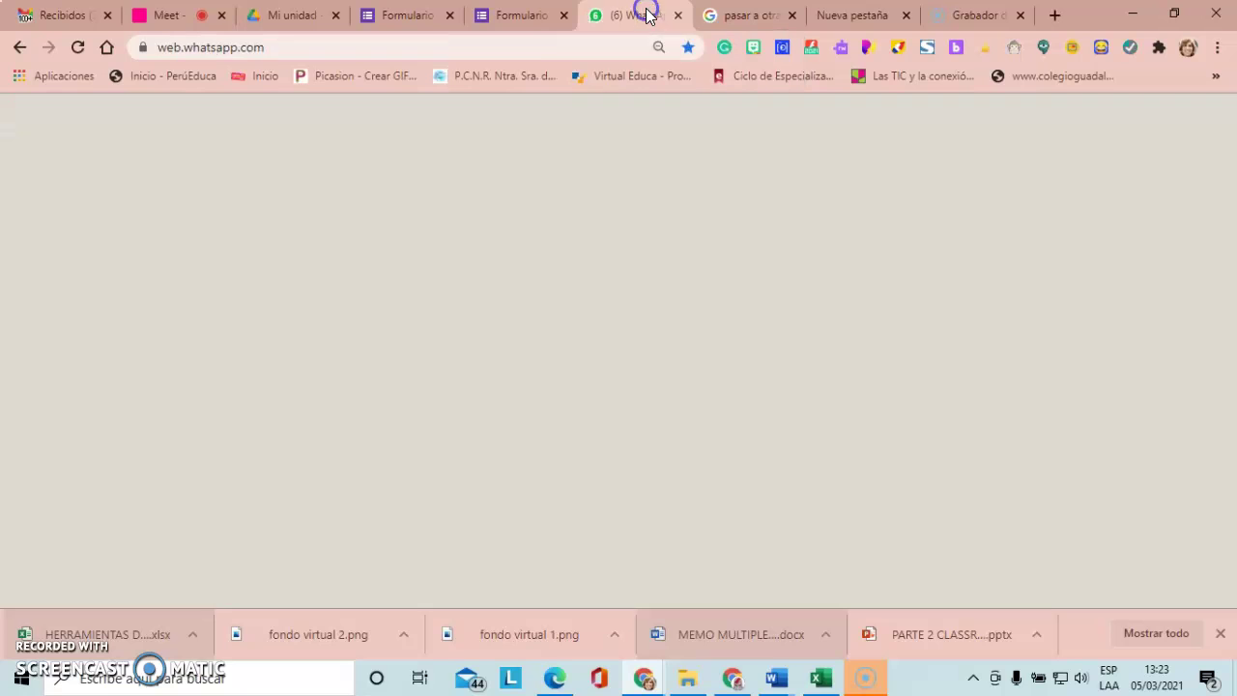
{"action": "left_click", "coordinate": [310, 182]}
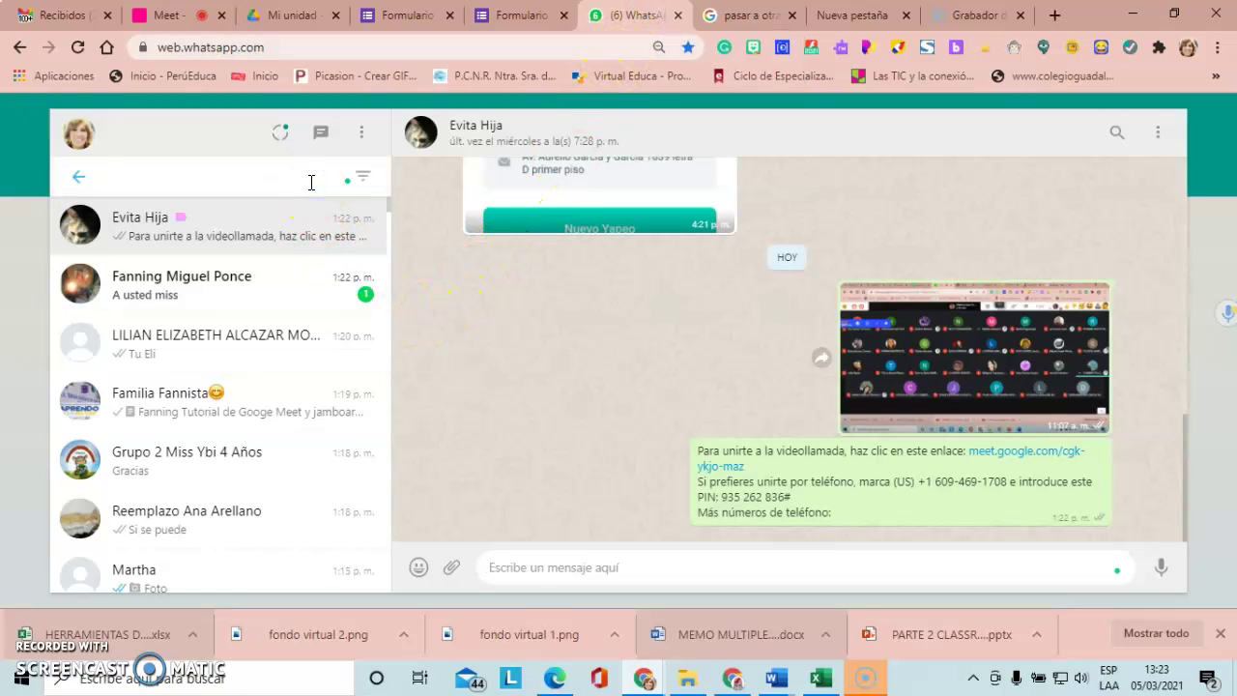
{"action": "left_click", "coordinate": [503, 566]}
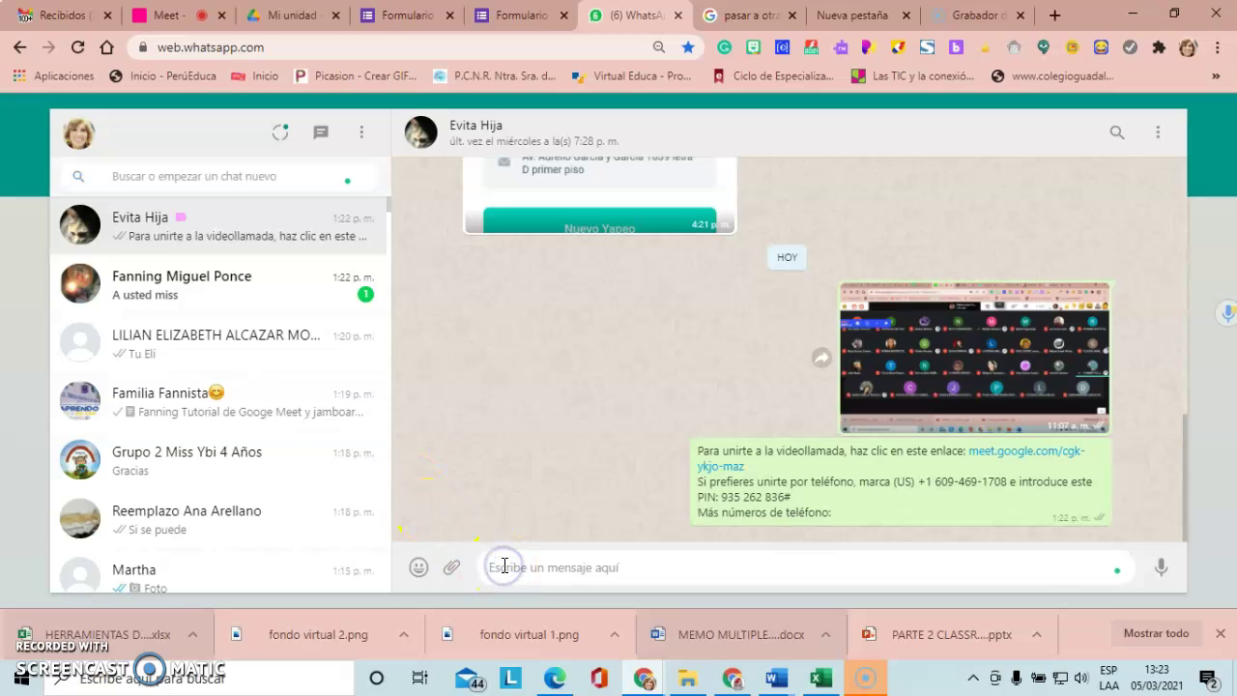
{"action": "key", "text": "ctrl+v"}
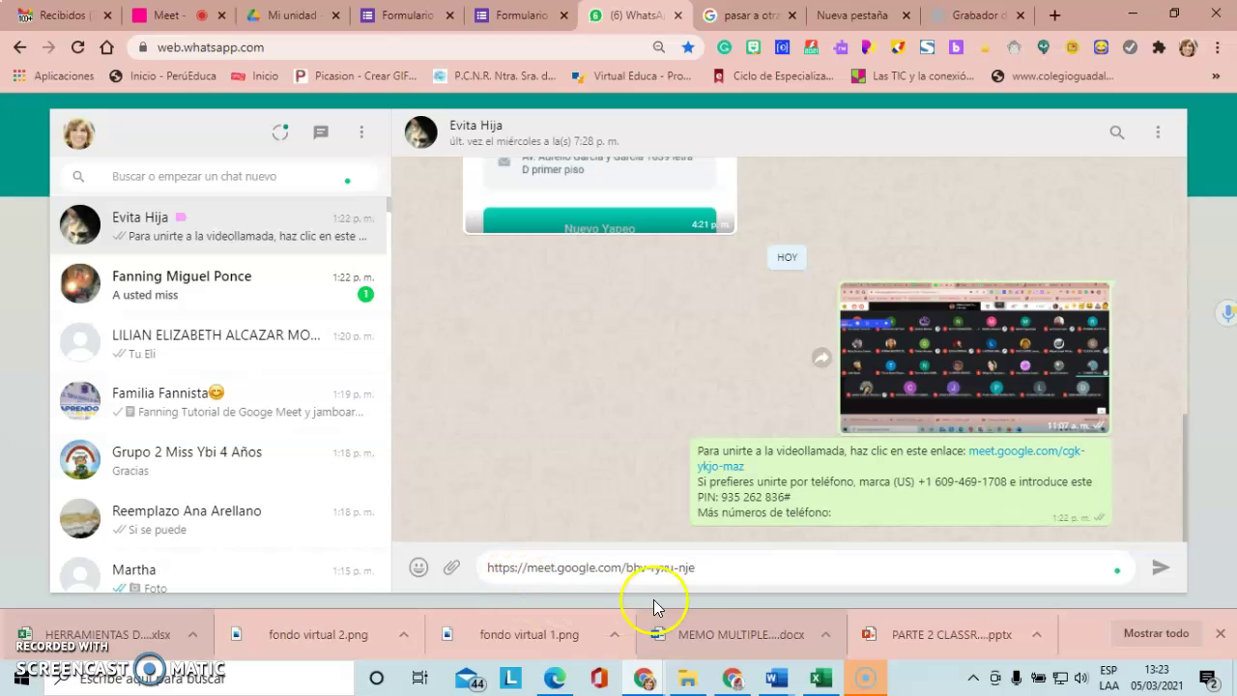
{"action": "left_click", "coordinate": [1159, 572]}
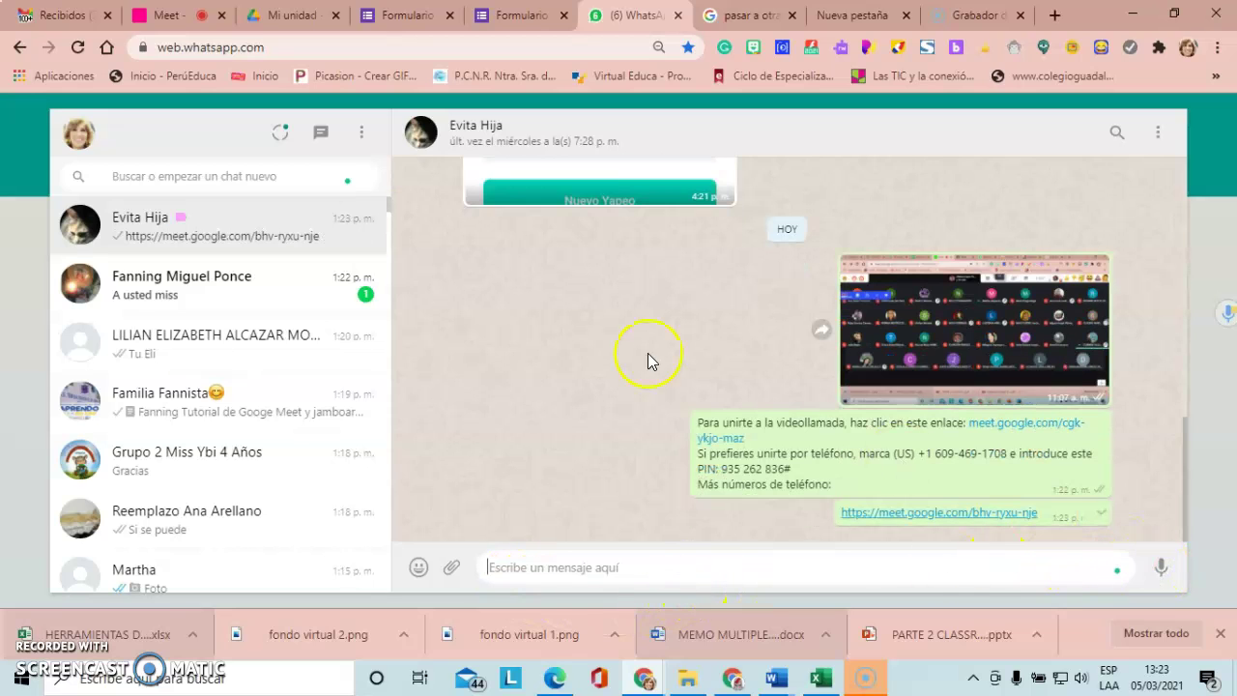
Return to the Meet call and dismiss its "La reunión está lista" information card
{"action": "left_click", "coordinate": [172, 16]}
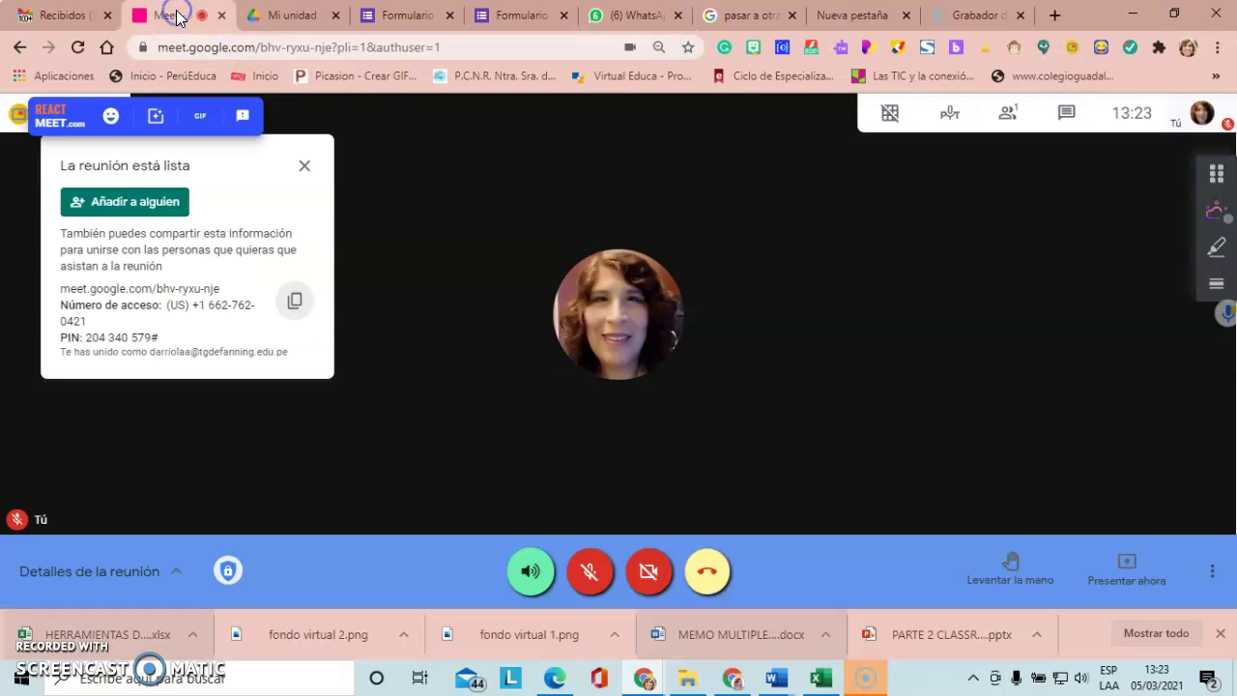
{"action": "left_click", "coordinate": [310, 168]}
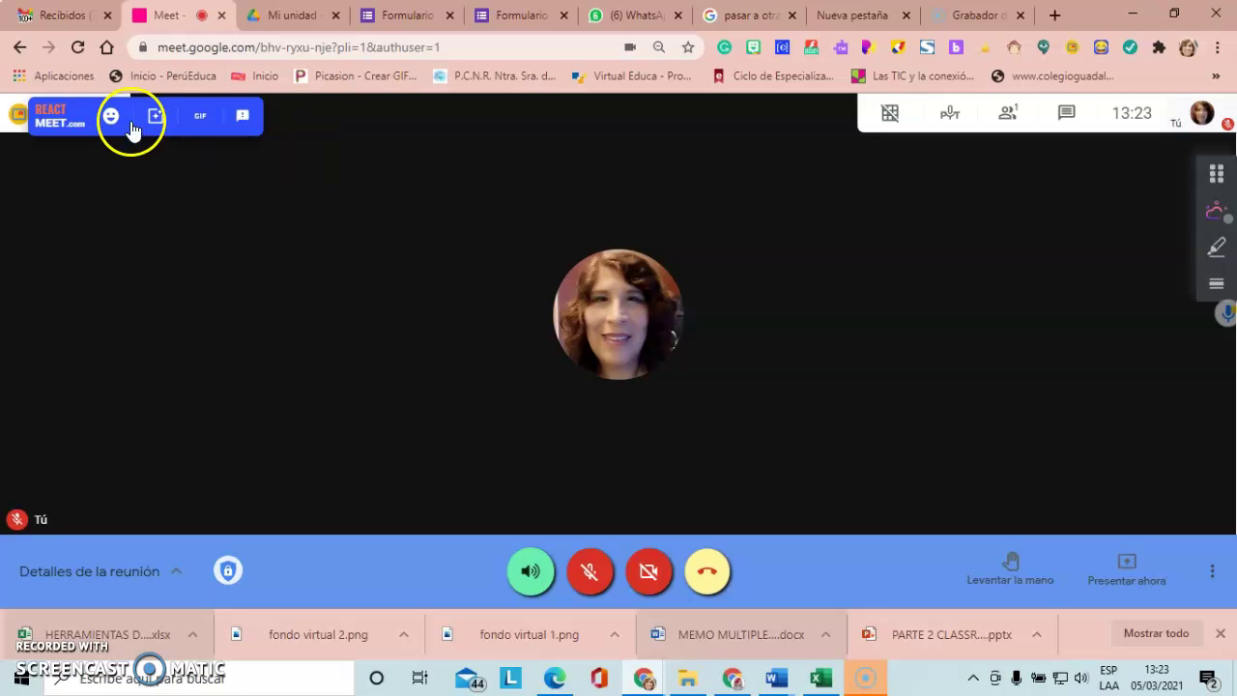
Go back to Gmail and open Google Calendar from its Google apps
{"action": "left_click", "coordinate": [75, 14]}
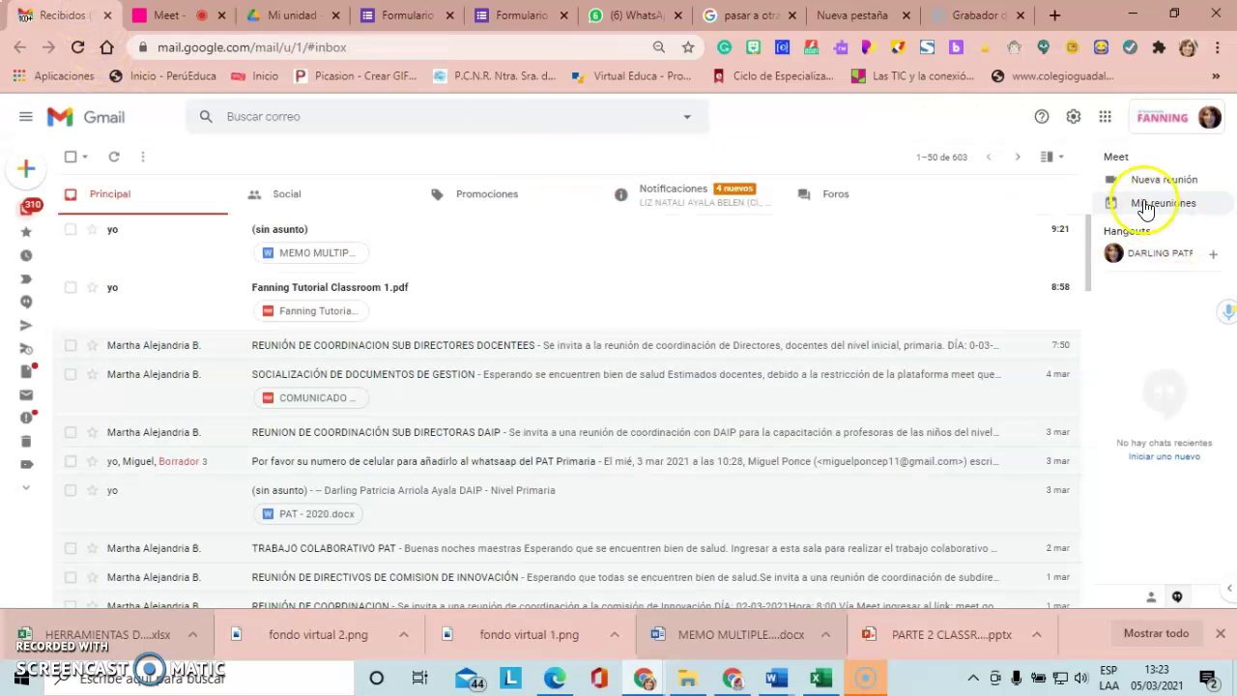
{"action": "left_click", "coordinate": [1106, 121]}
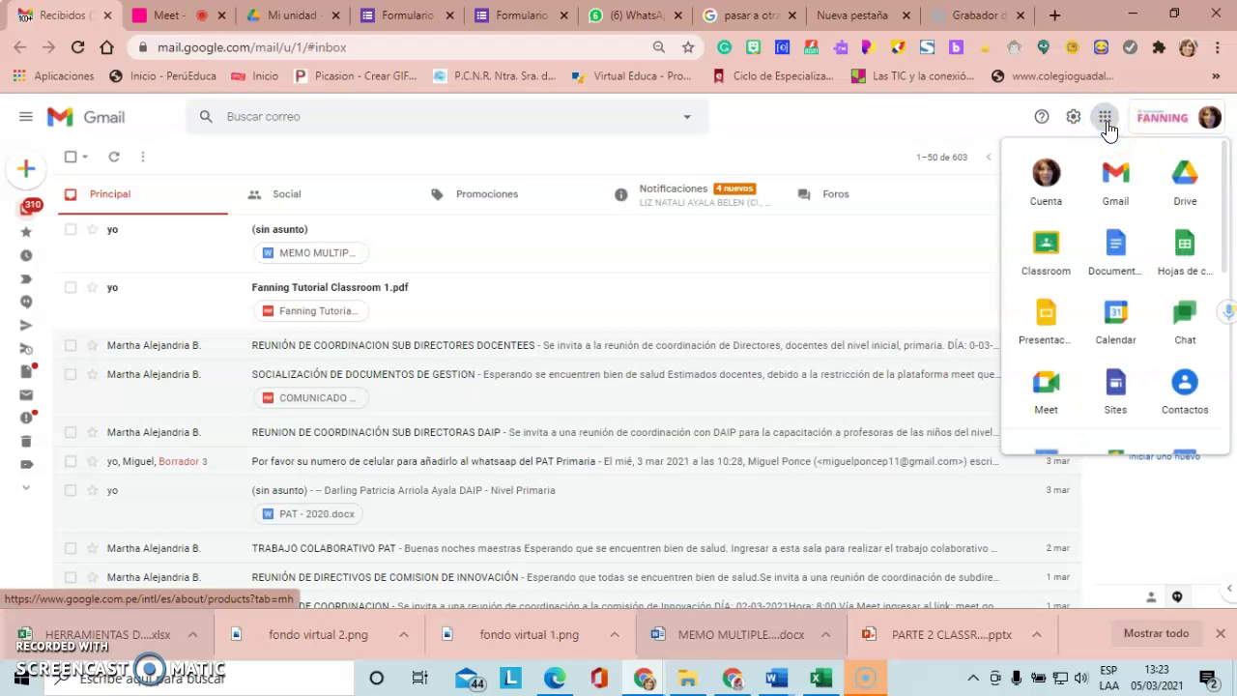
{"action": "left_click", "coordinate": [1117, 308]}
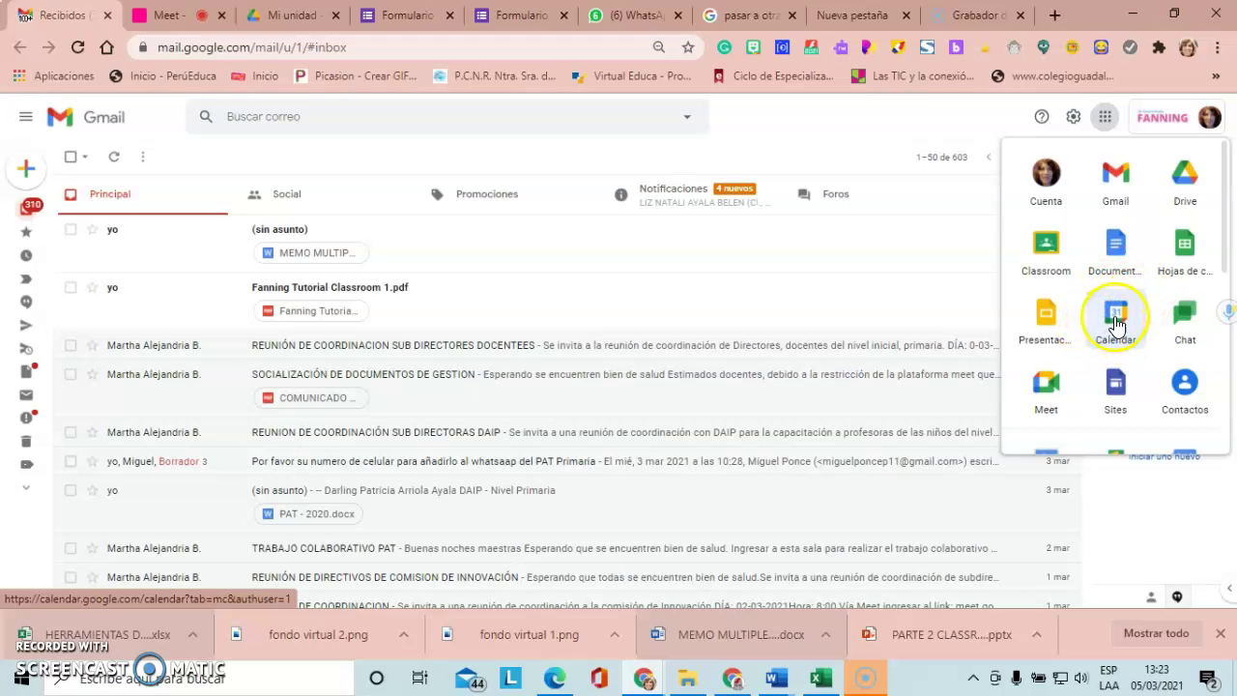
{"action": "left_click", "coordinate": [1117, 319]}
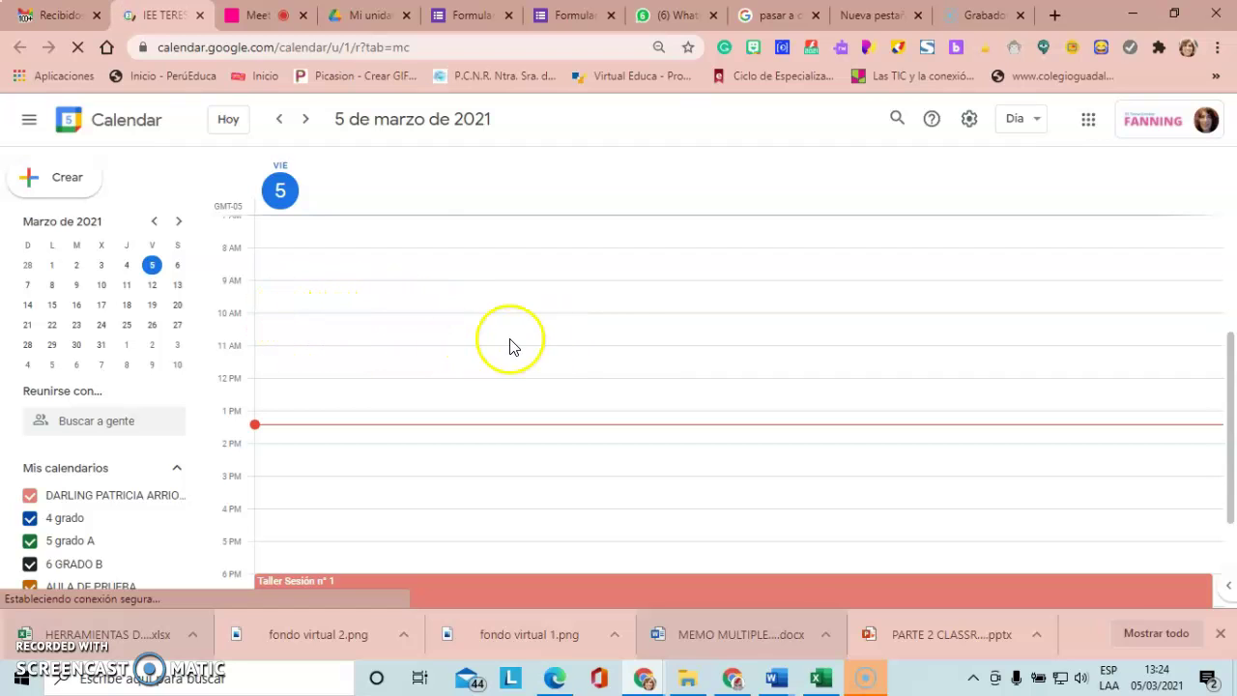
Create a calendar event on 5 March at 10:30am titled "Sesión N° 09"
{"action": "left_click", "coordinate": [546, 338]}
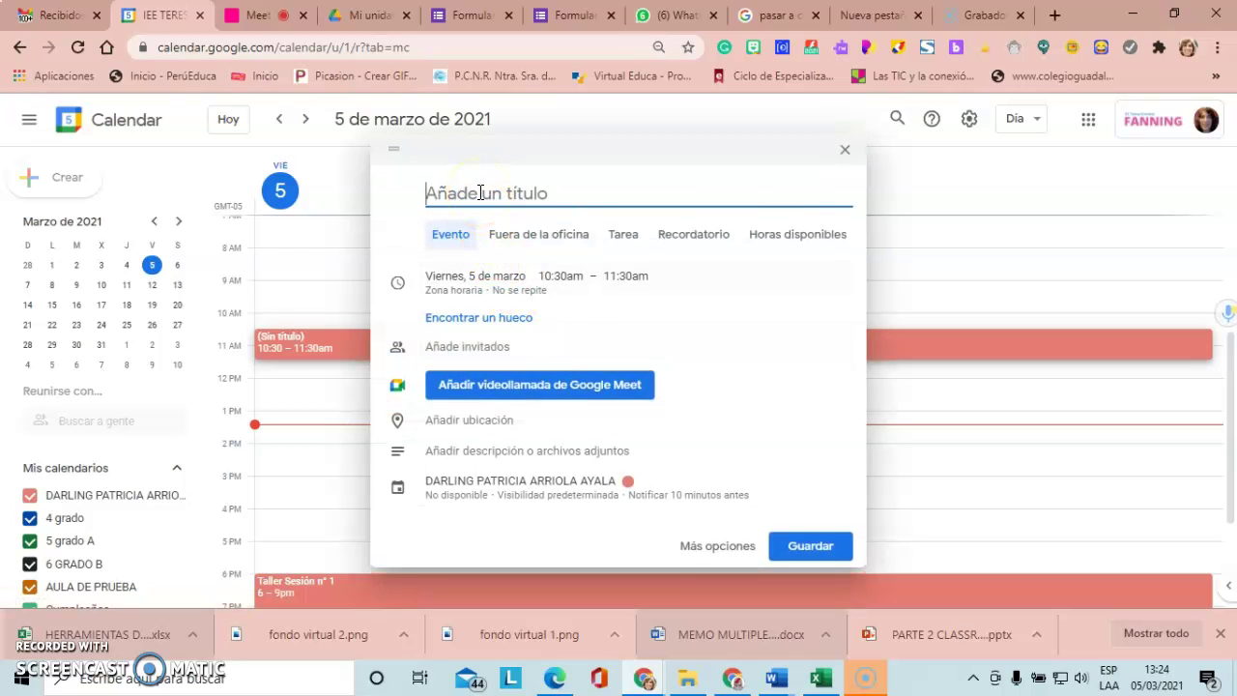
{"action": "type", "text": "Sesión"}
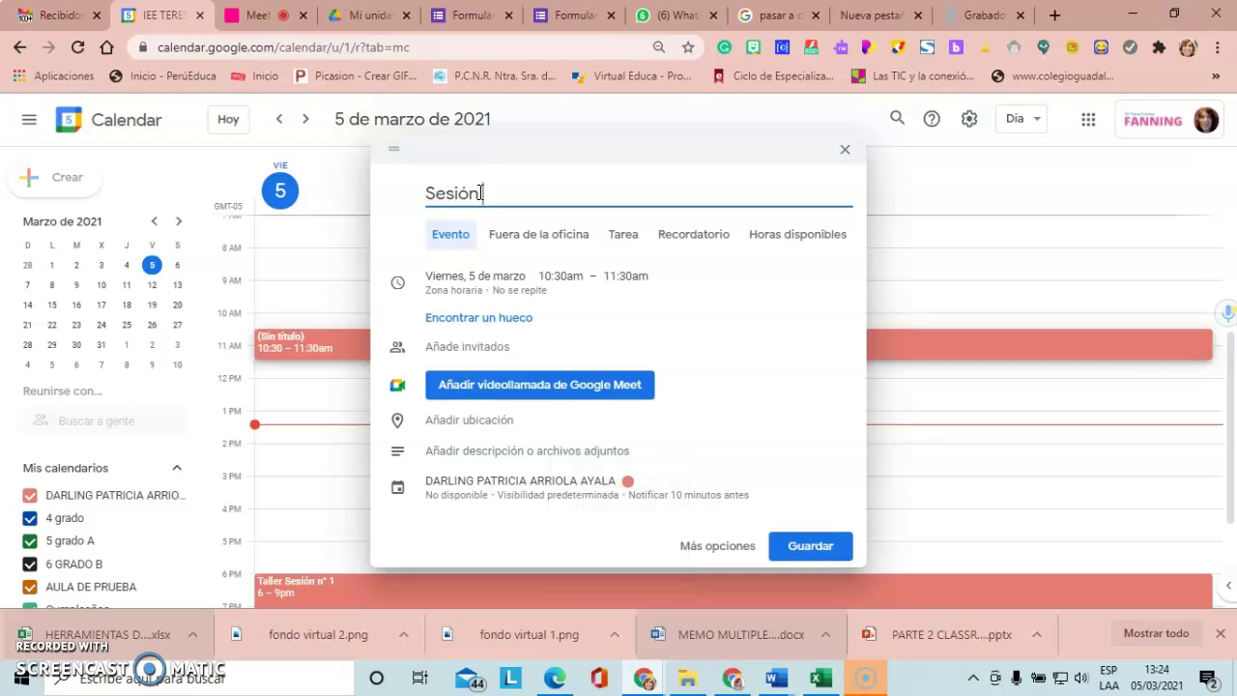
{"action": "key", "text": "Caps_Lock"}
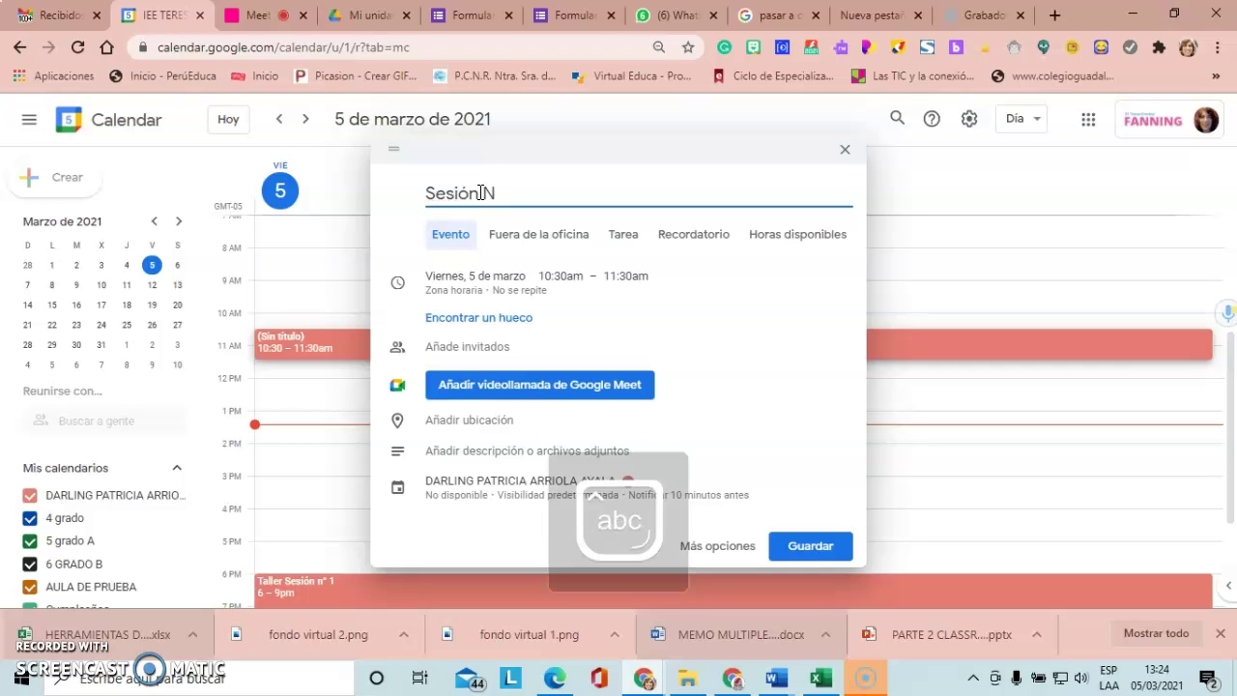
{"action": "type", "text": "sión N° 09"}
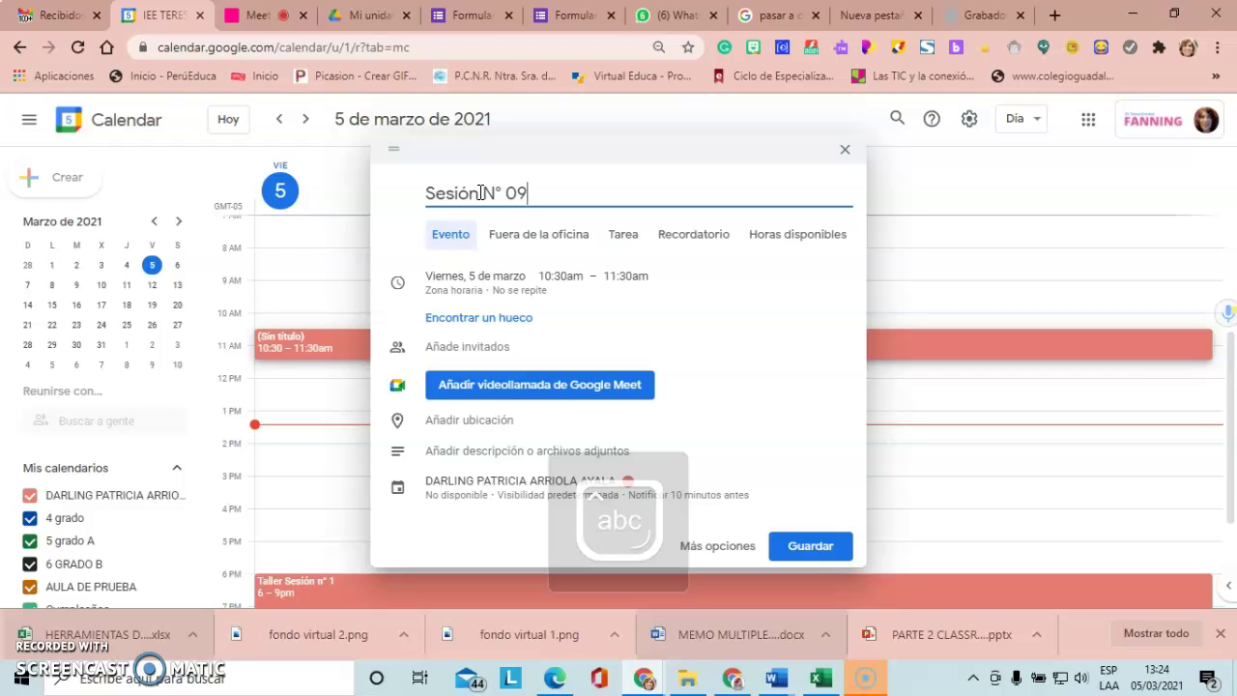
Set the event's date to Monday, 12 April 2021
{"action": "left_click", "coordinate": [482, 288]}
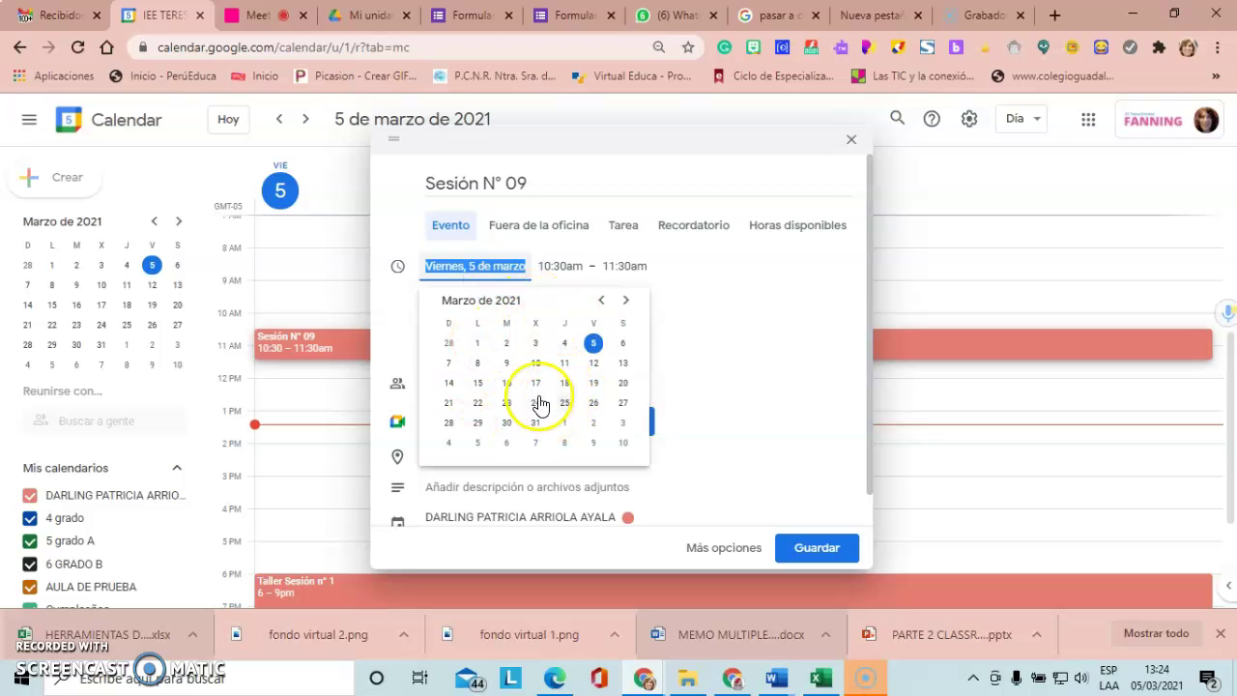
{"action": "left_click", "coordinate": [508, 384]}
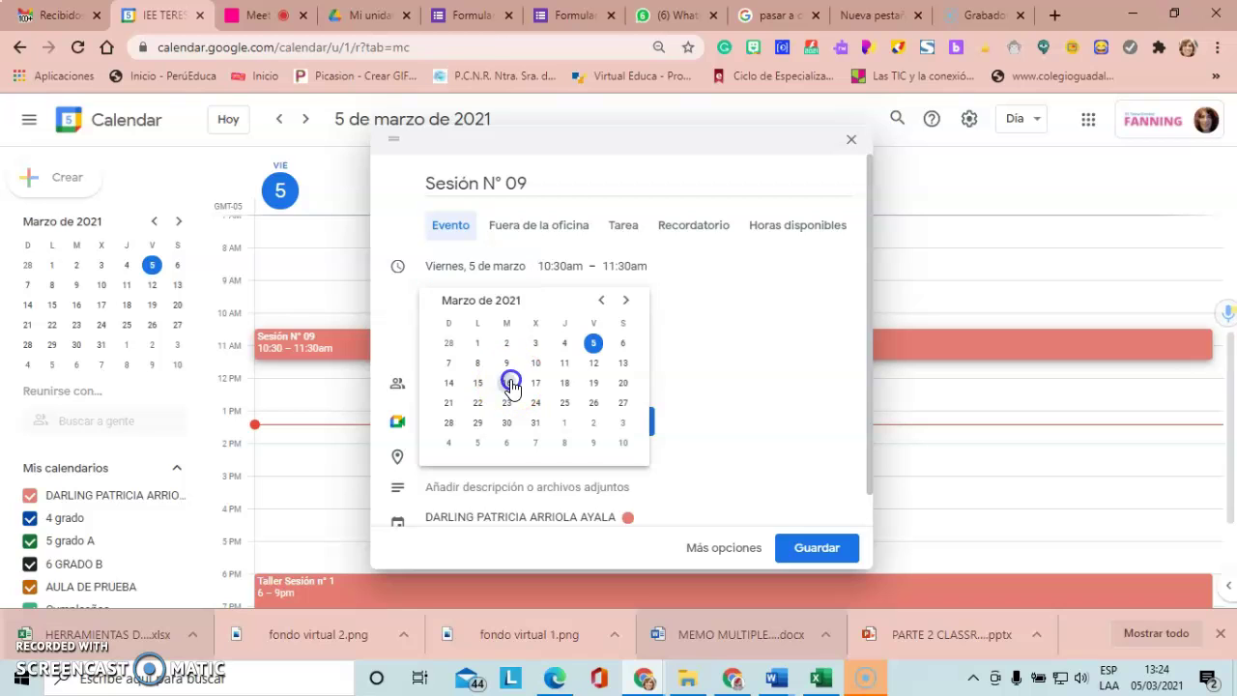
{"action": "left_click", "coordinate": [494, 268]}
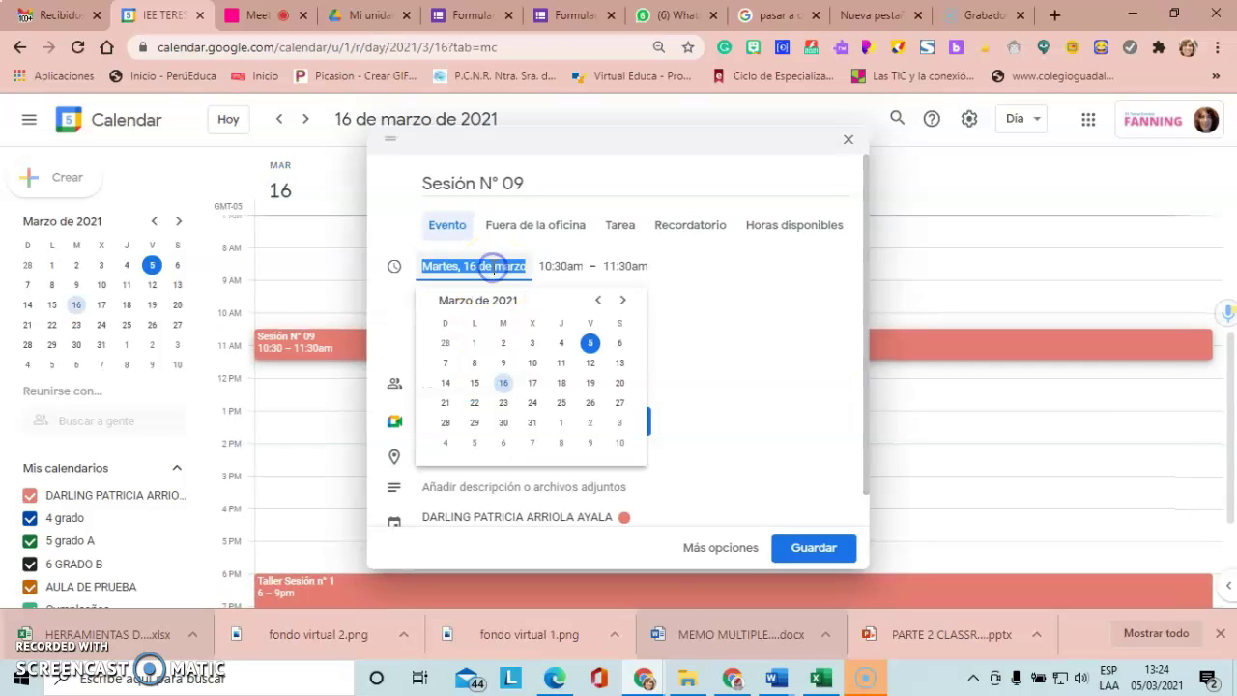
{"action": "left_click", "coordinate": [624, 302]}
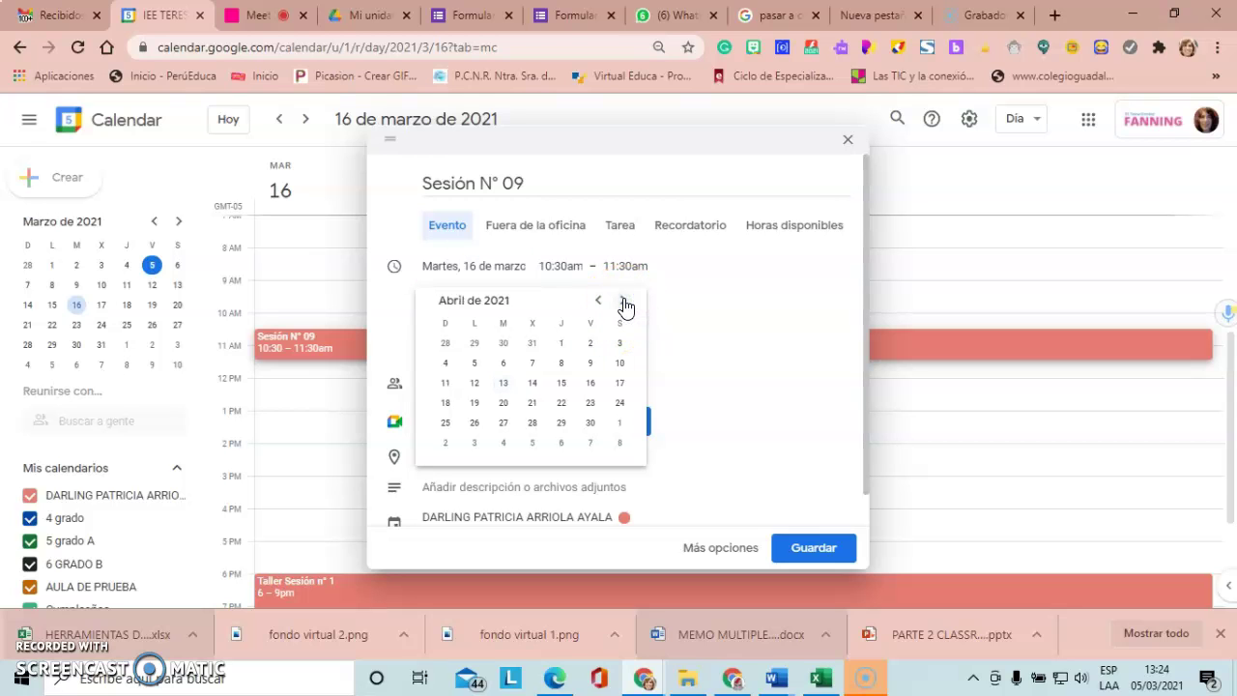
{"action": "left_click", "coordinate": [475, 384]}
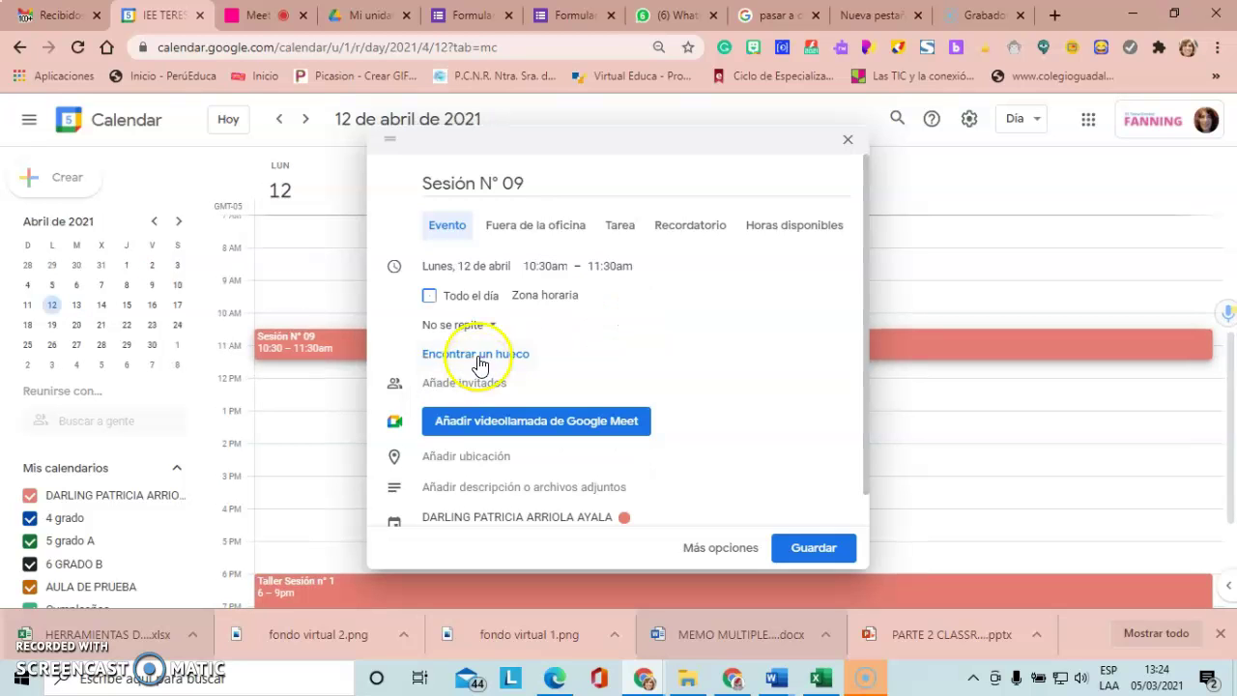
Set the event's time from 8:00am to 10:00am
{"action": "left_click", "coordinate": [547, 267]}
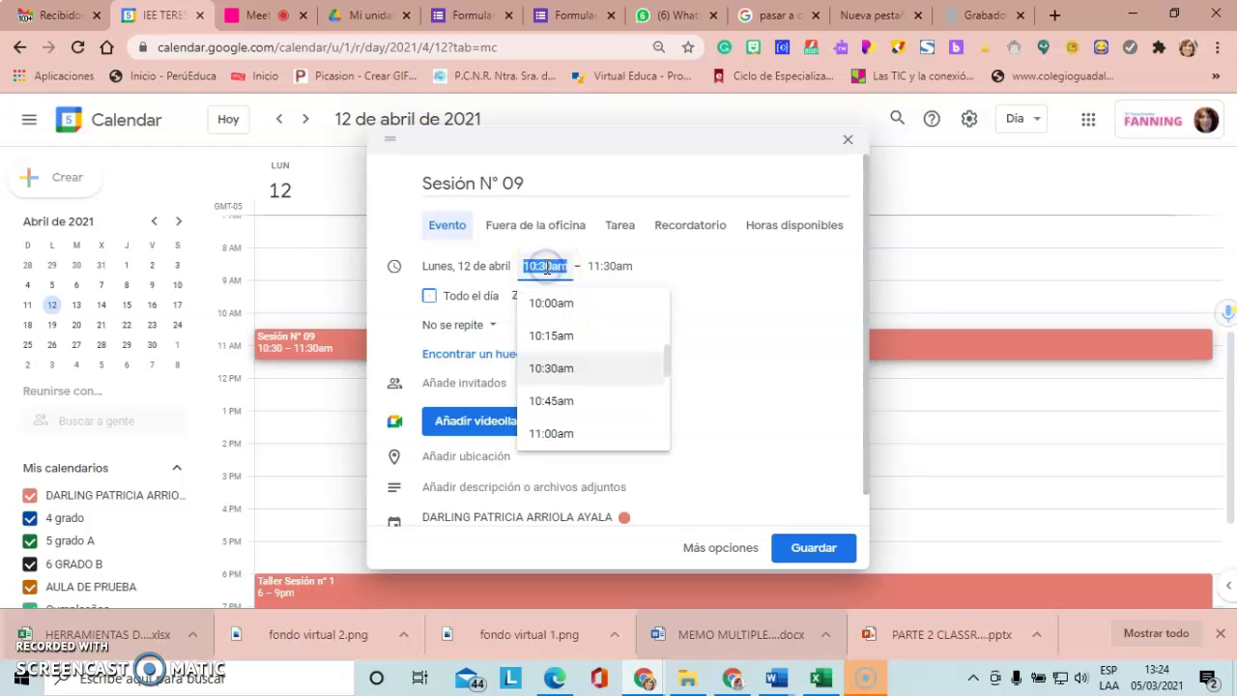
{"action": "mouse_move", "coordinate": [666, 365]}
{"action": "left_mouse_down"}
{"action": "mouse_move", "coordinate": [671, 290]}
{"action": "mouse_move", "coordinate": [666, 348]}
{"action": "left_mouse_up"}
{"action": "left_click", "coordinate": [561, 378]}
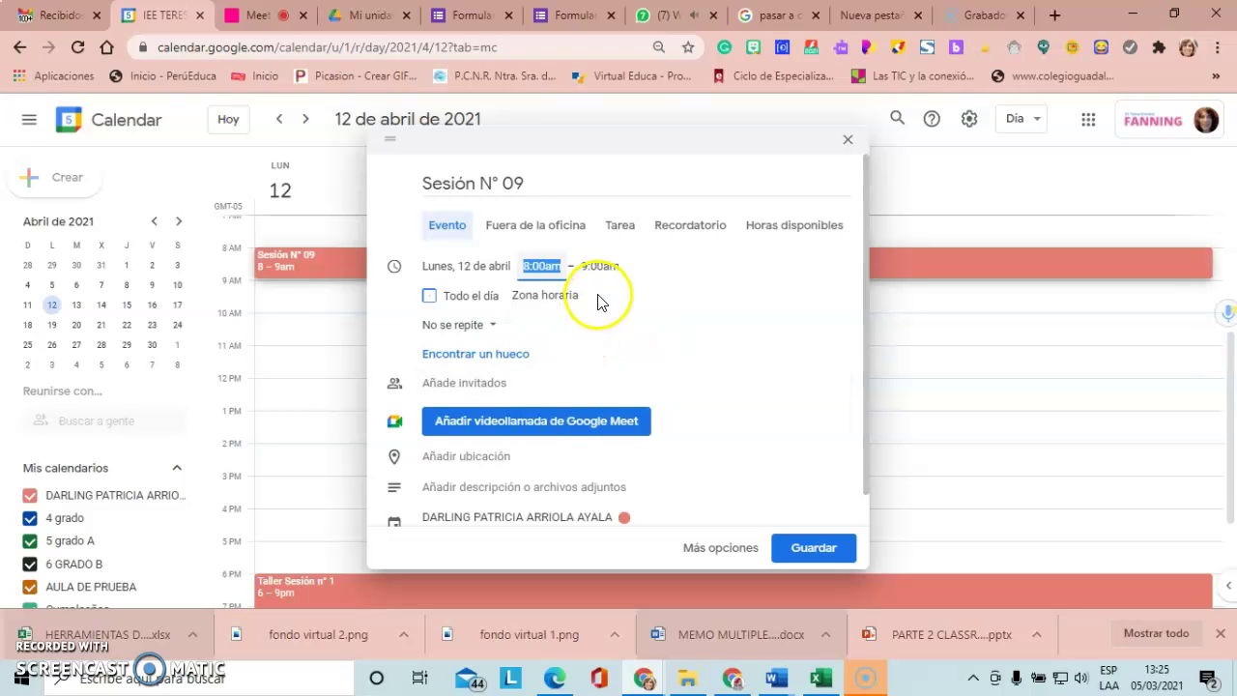
{"action": "left_click", "coordinate": [599, 266]}
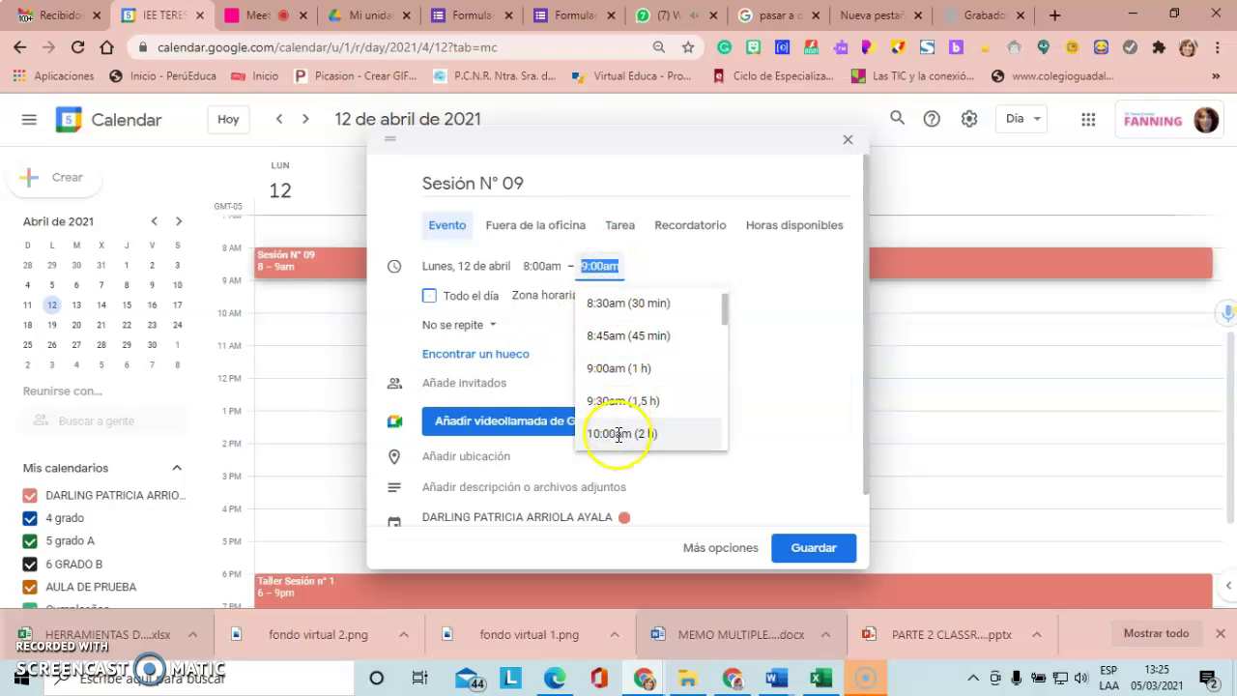
{"action": "left_click", "coordinate": [619, 434]}
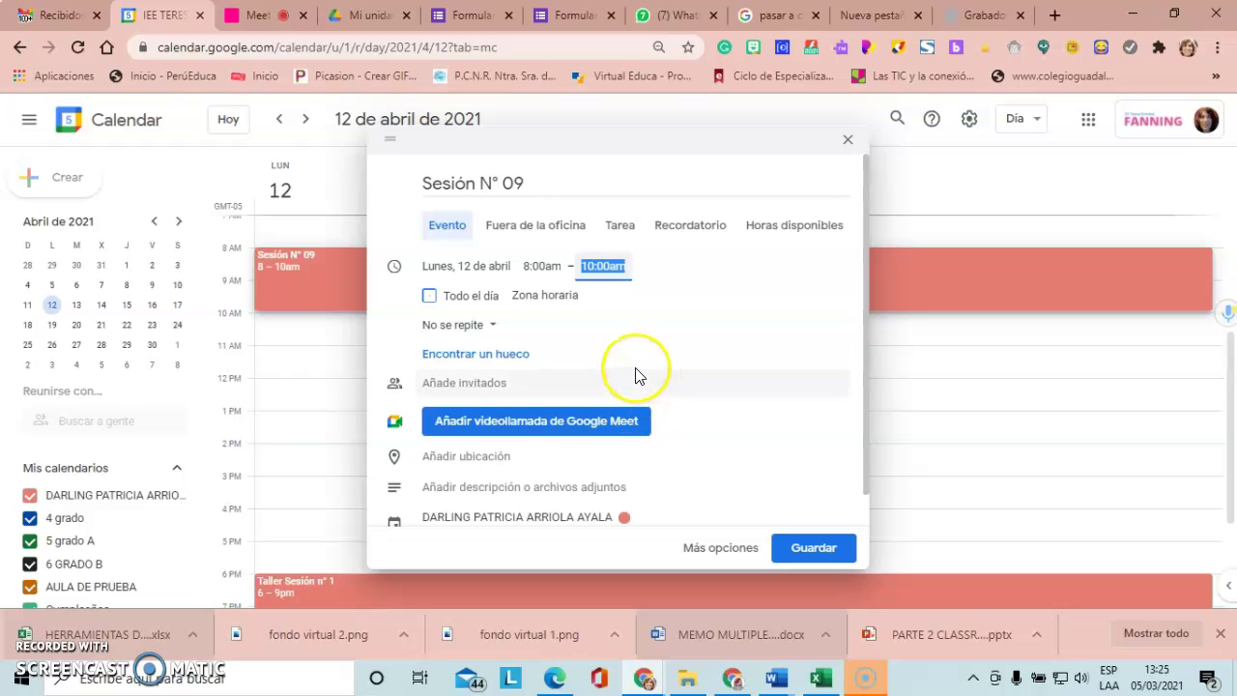
Add a guest to the event from the contacts suggested for "c"
{"action": "left_click", "coordinate": [491, 386]}
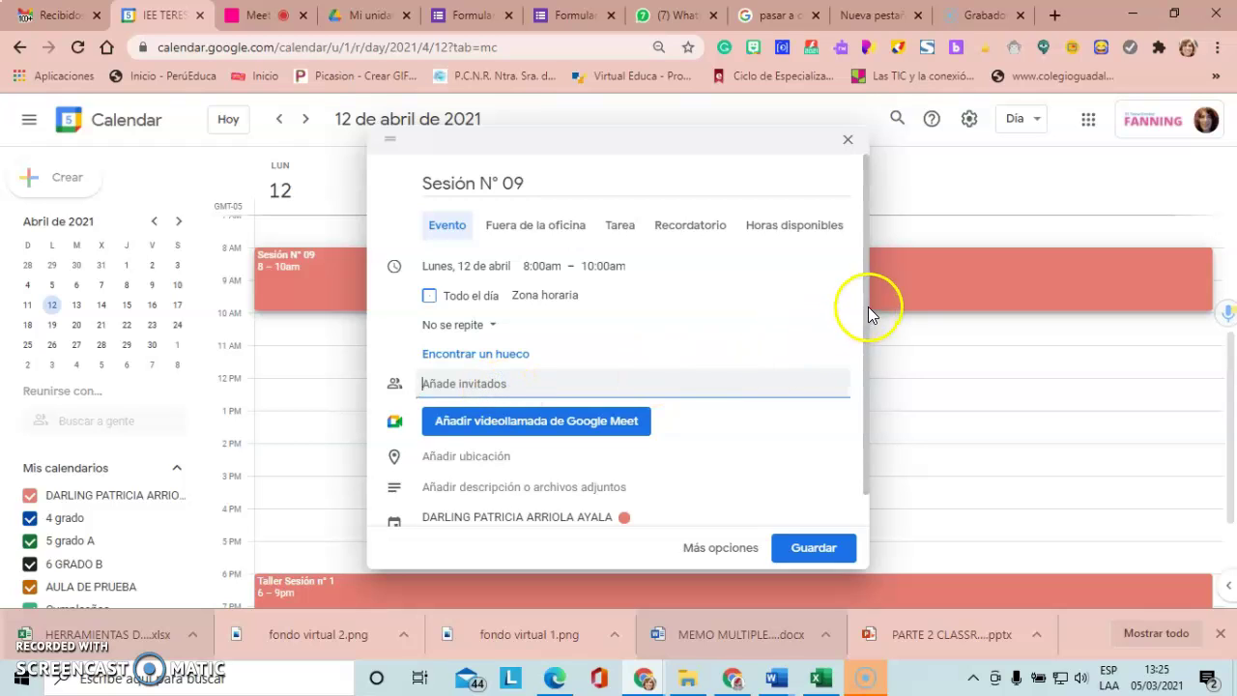
{"action": "left_click", "coordinate": [595, 382]}
{"action": "type", "text": "c"}
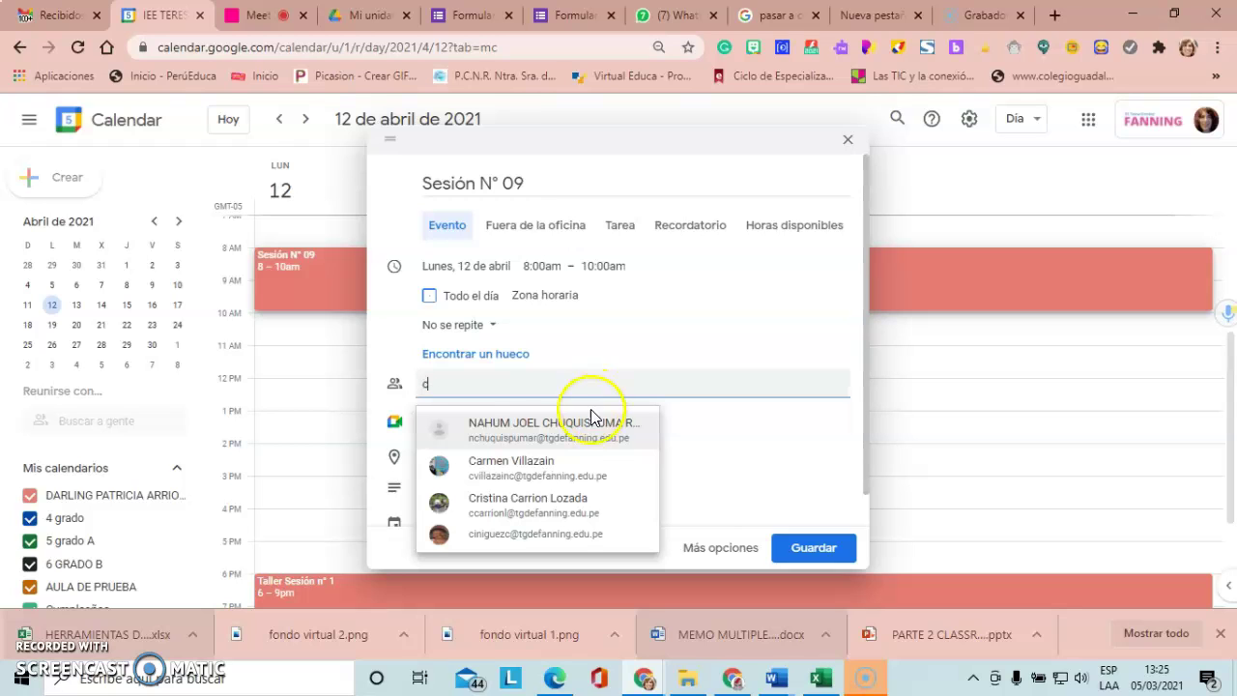
{"action": "left_click", "coordinate": [589, 469]}
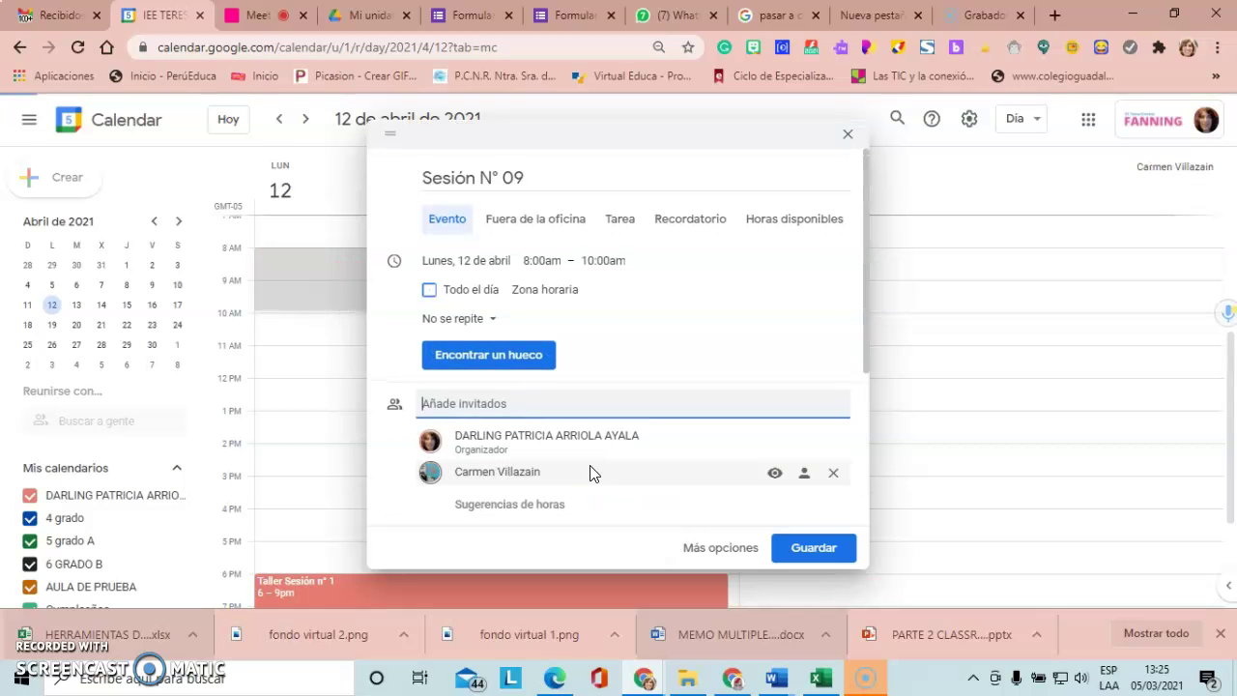
{"action": "left_click", "coordinate": [663, 403]}
{"action": "left_click", "coordinate": [847, 362]}
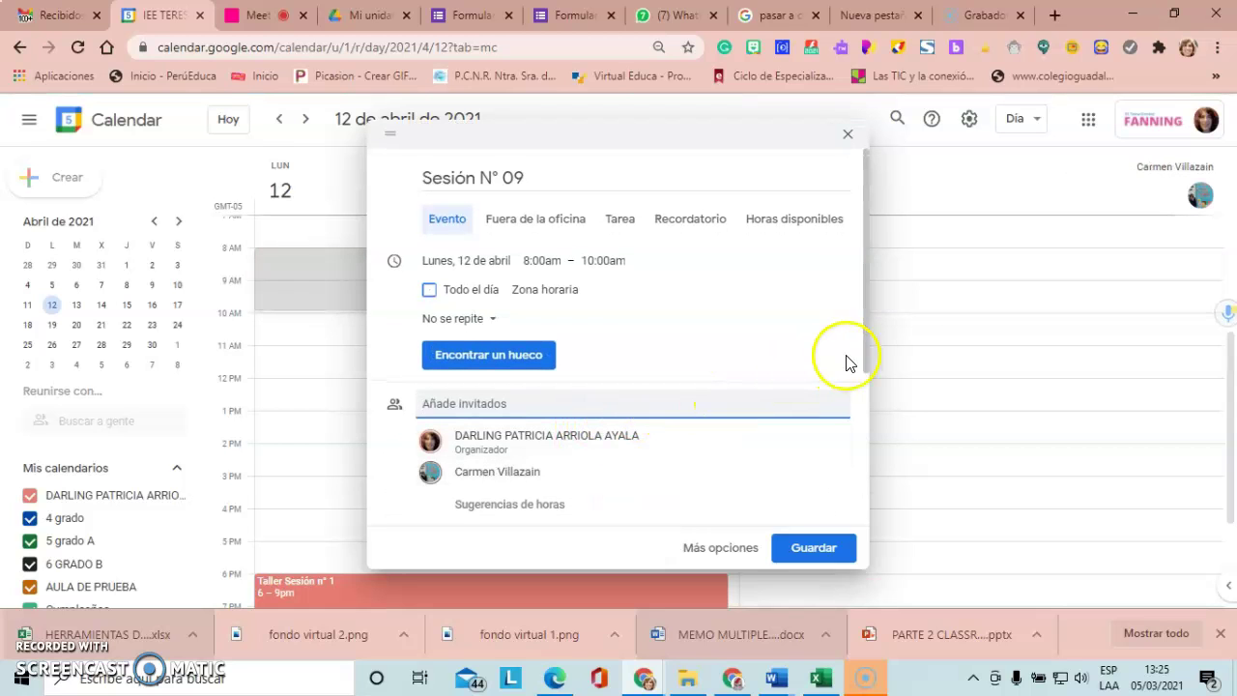
Review the rest of the event's details and open its full set of options
{"action": "left_click_drag", "start_coordinate": [864, 354], "coordinate": [866, 507]}
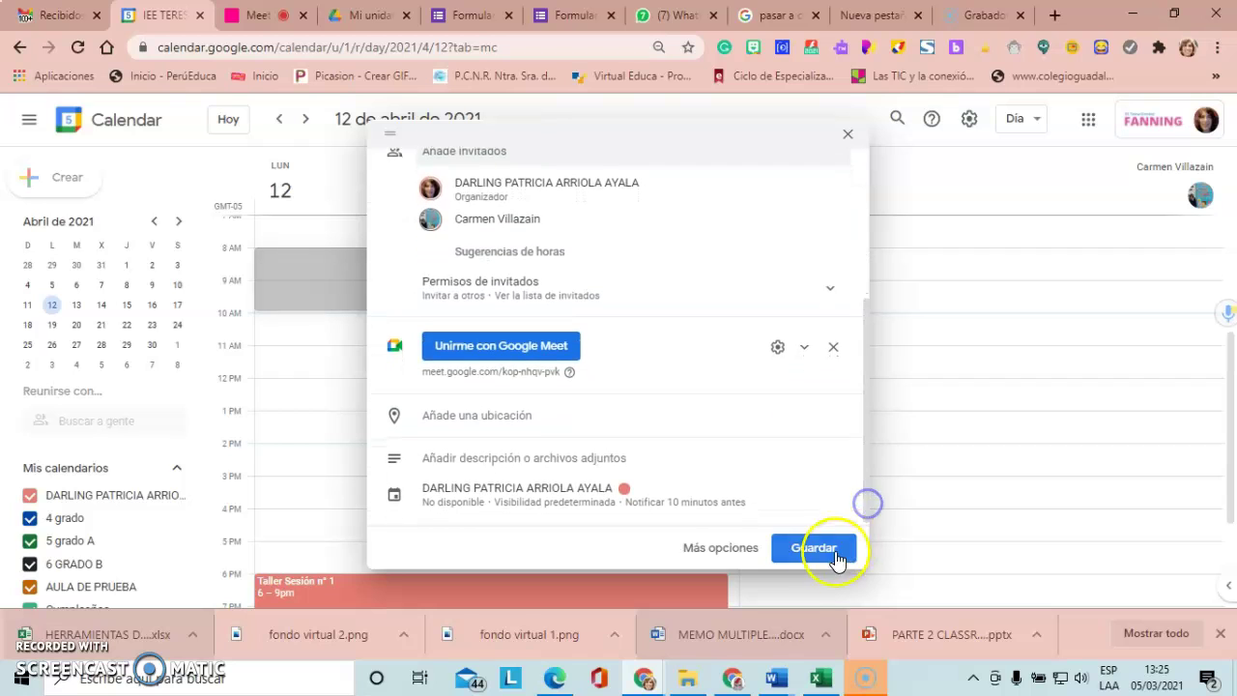
{"action": "left_click", "coordinate": [729, 560]}
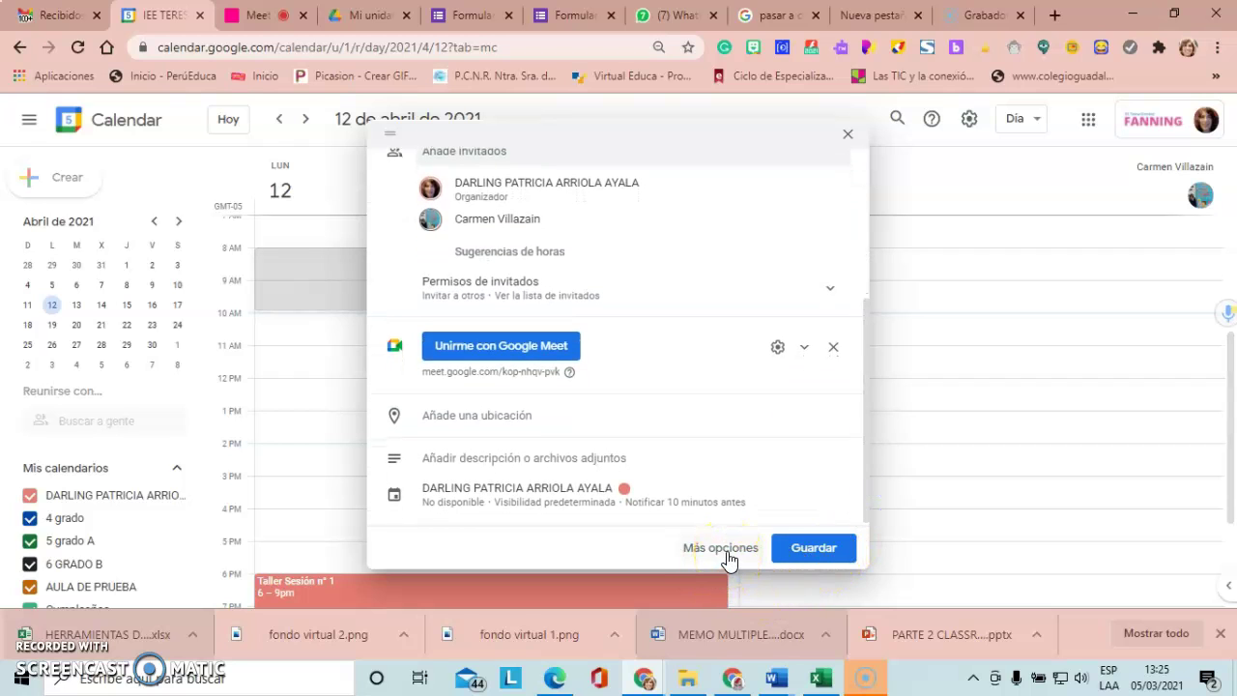
{"action": "left_click", "coordinate": [680, 559]}
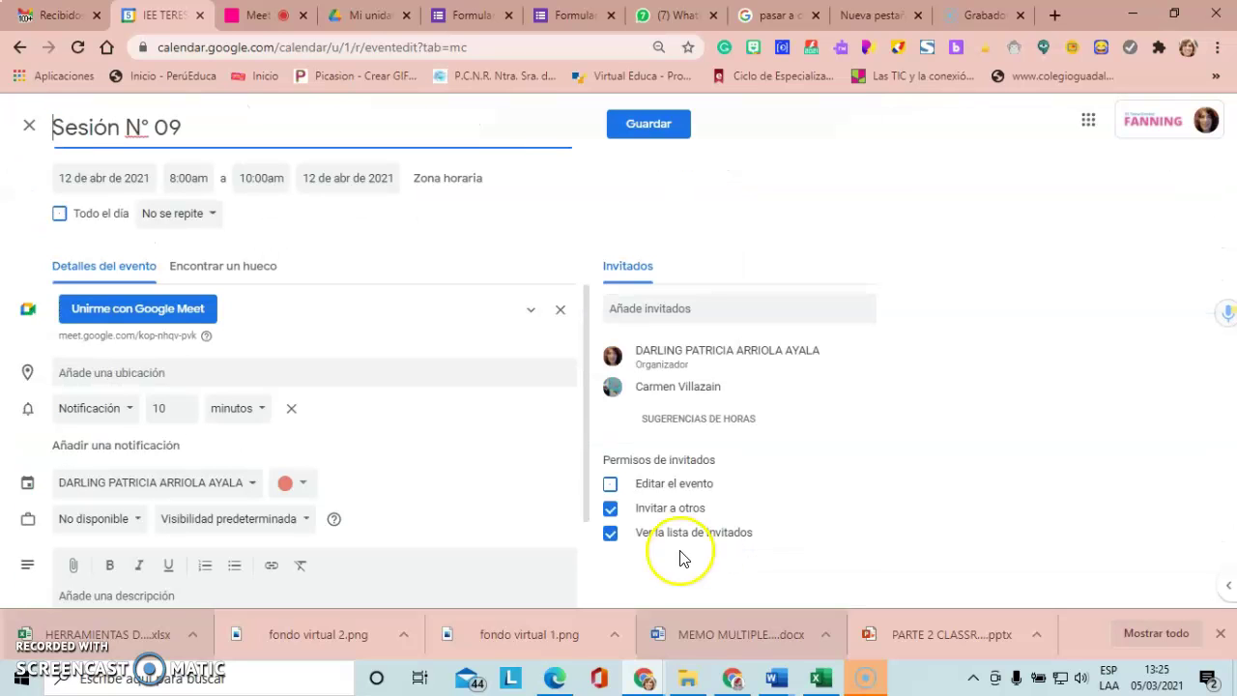
{"action": "left_click_drag", "start_coordinate": [581, 352], "coordinate": [580, 392]}
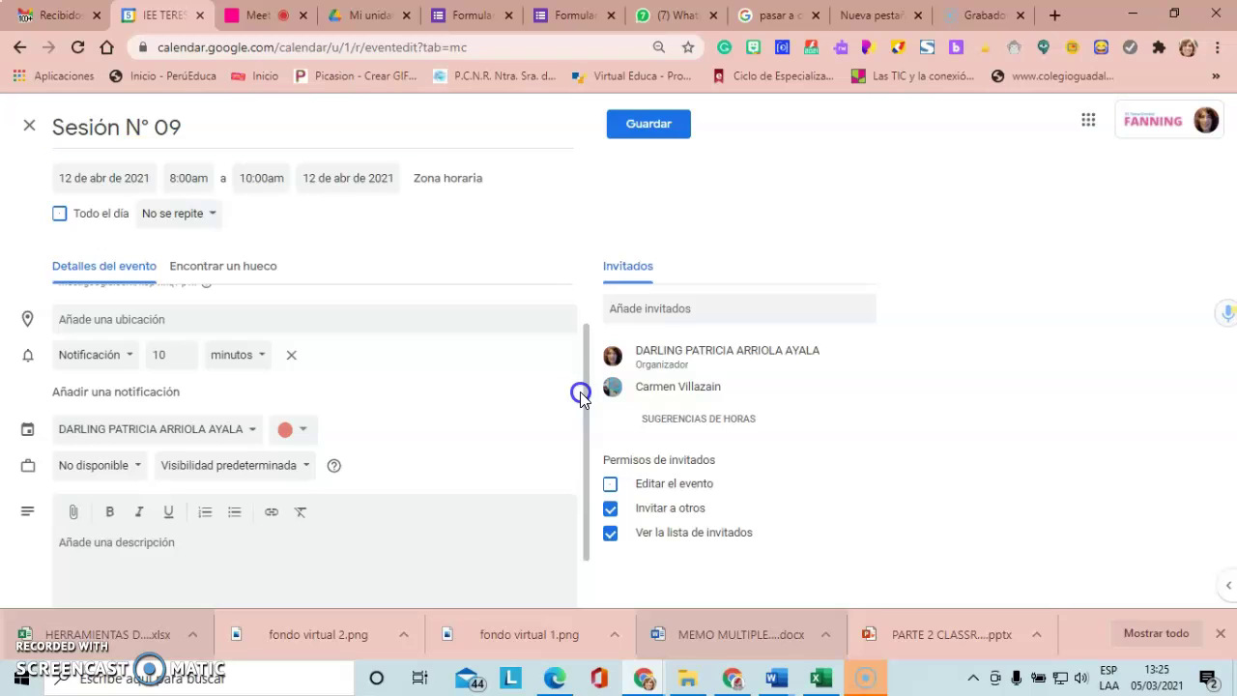
{"action": "left_click", "coordinate": [188, 358]}
{"action": "left_click", "coordinate": [183, 353]}
{"action": "left_click", "coordinate": [170, 354]}
{"action": "key", "text": "BackSpace"}
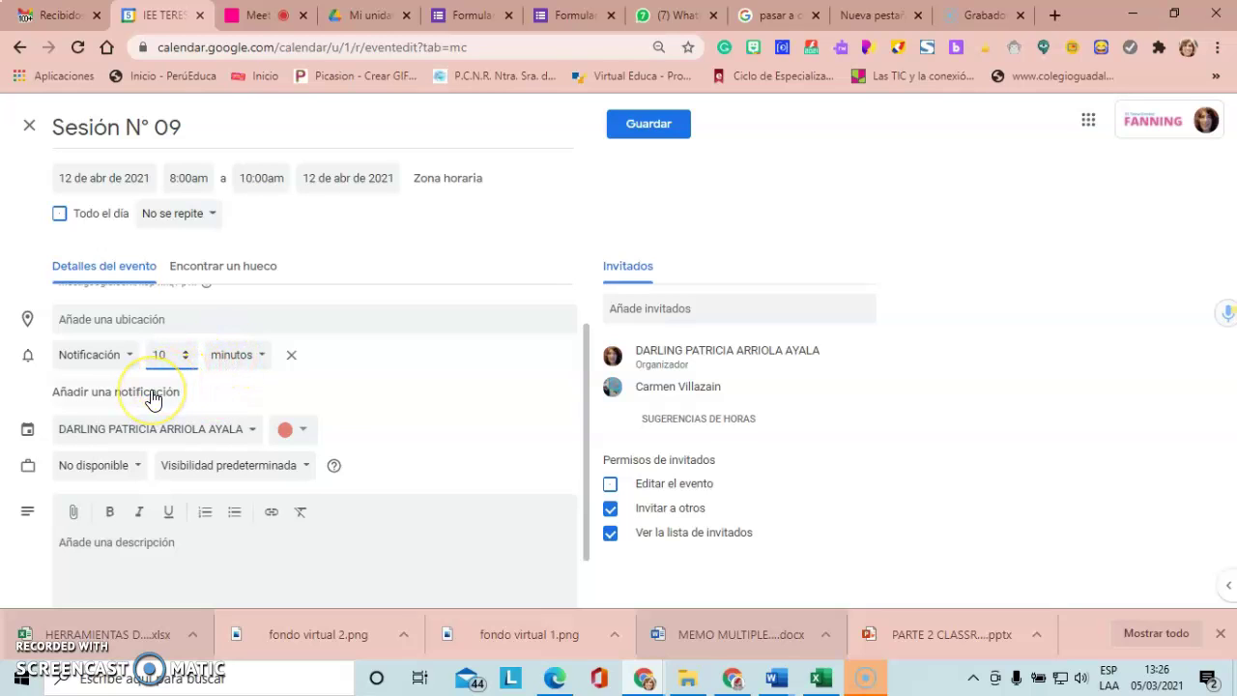
Add a second notification 1 day before the event and set the event's colour to yellow
{"action": "left_click", "coordinate": [152, 394]}
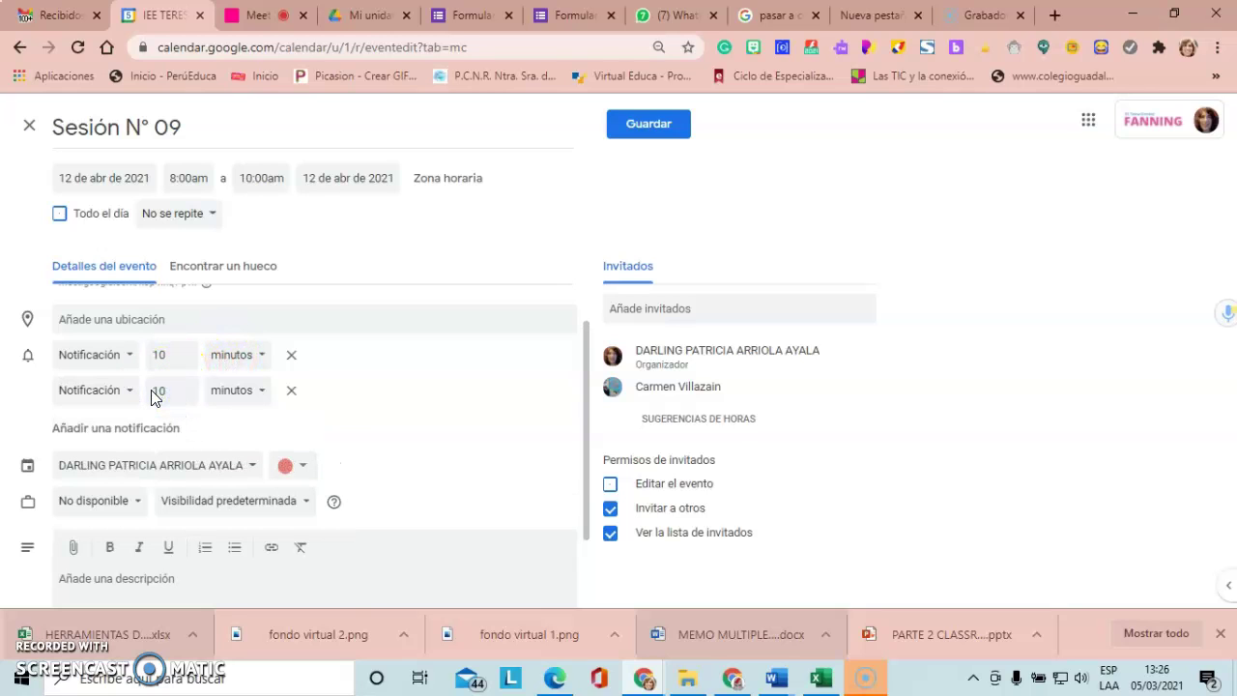
{"action": "left_click", "coordinate": [125, 394]}
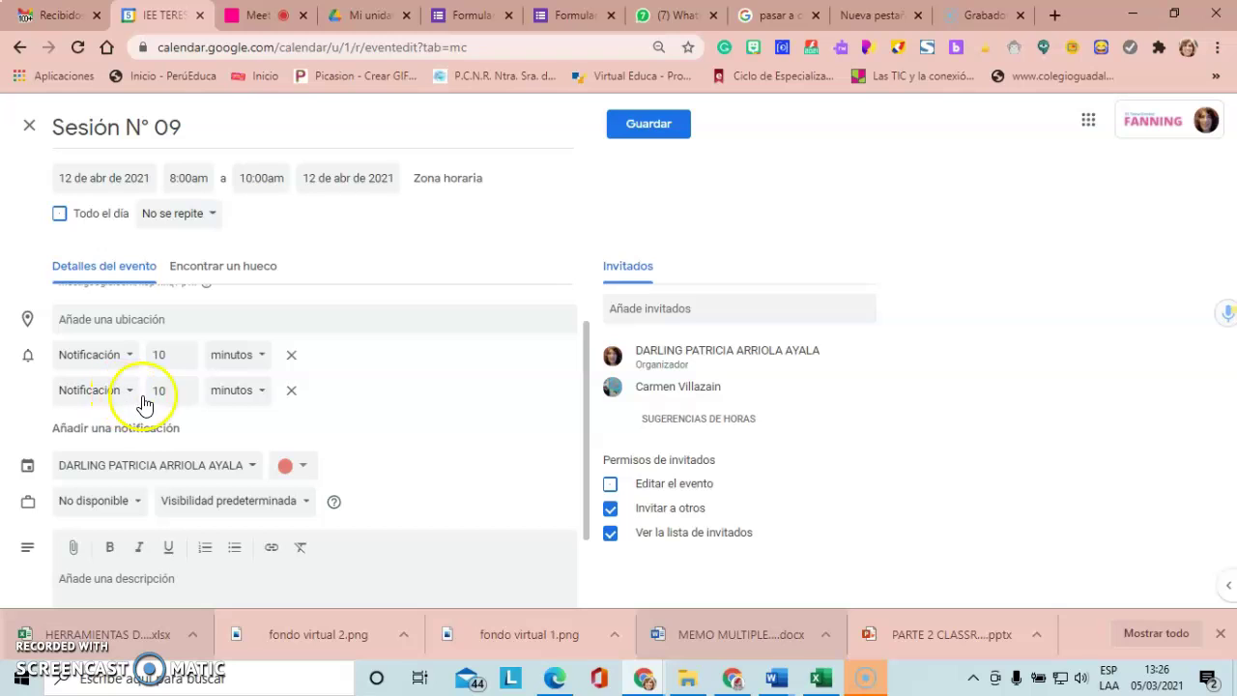
{"action": "left_click", "coordinate": [259, 404]}
{"action": "left_click", "coordinate": [246, 451]}
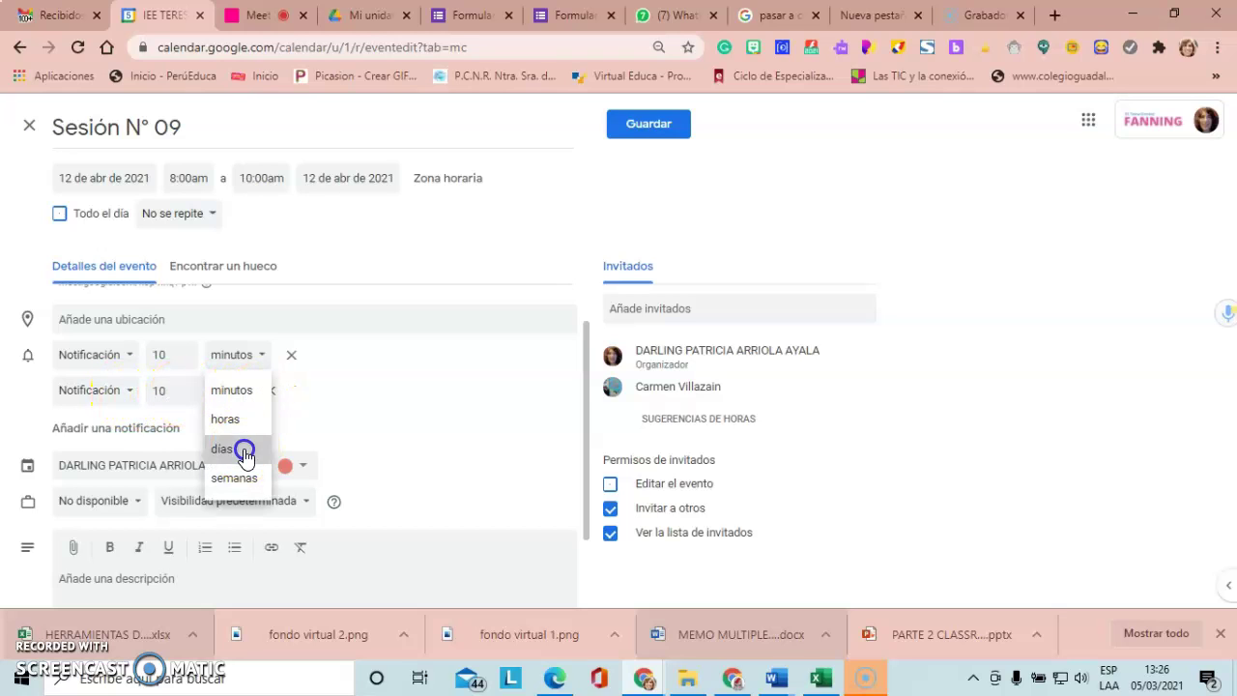
{"action": "left_click", "coordinate": [165, 394]}
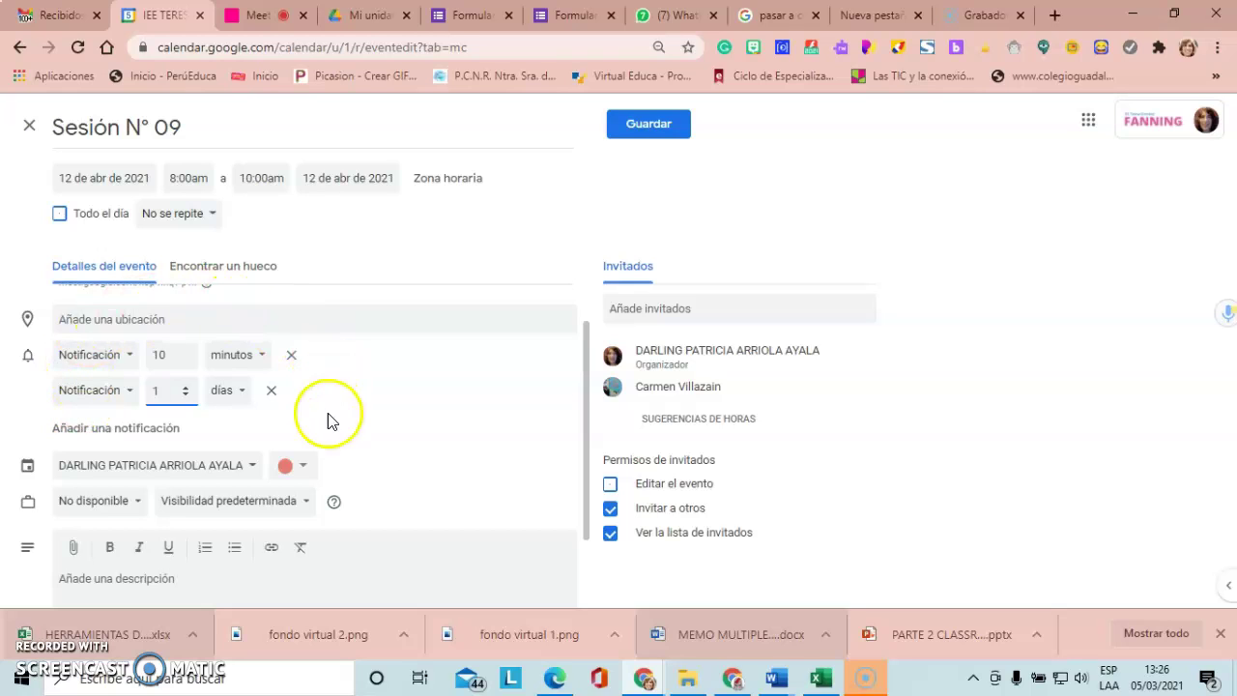
{"action": "left_click", "coordinate": [301, 473]}
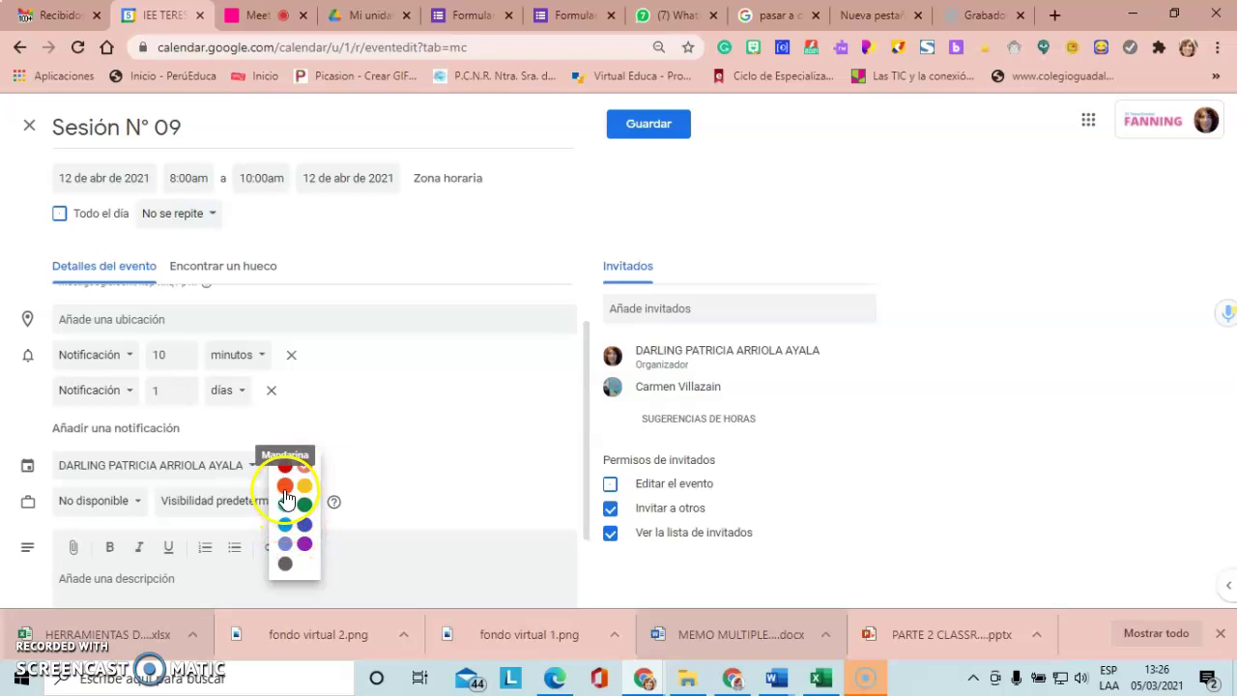
{"action": "left_click", "coordinate": [305, 486]}
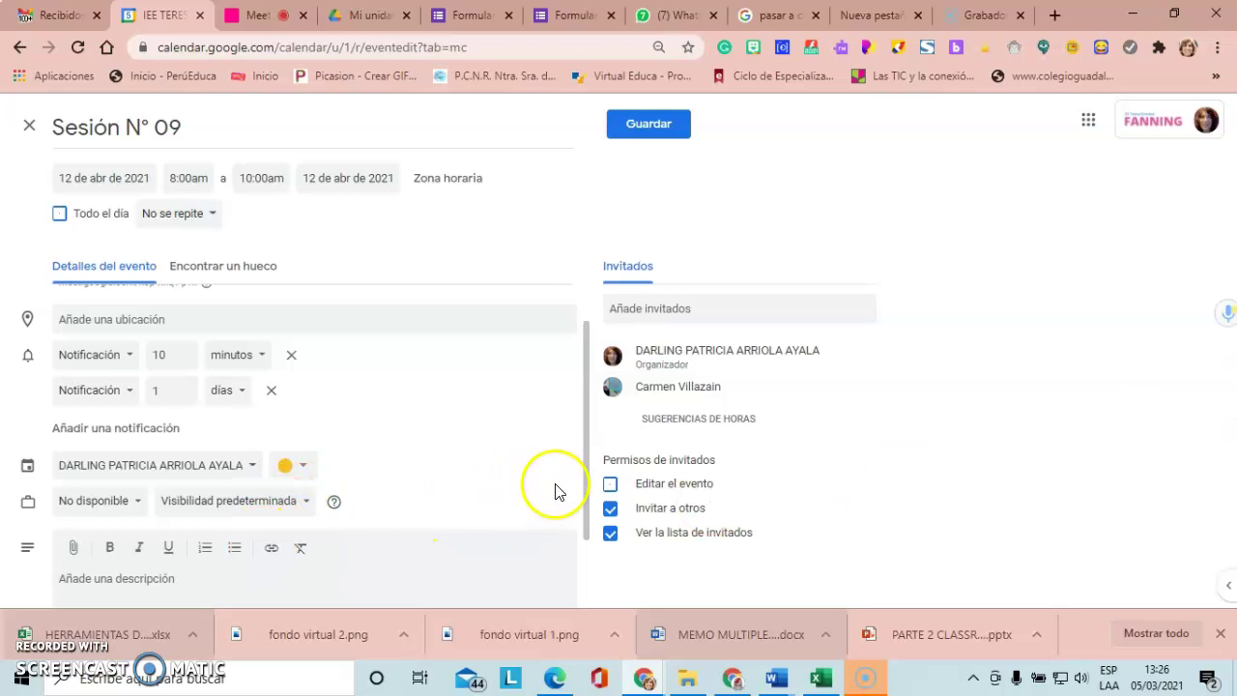
Enter the event description "Estimados estudiantes les comparto el link de nuestra reunion"
{"action": "scroll", "coordinate": [582, 517], "scroll_direction": "down", "scroll_amount": 2}
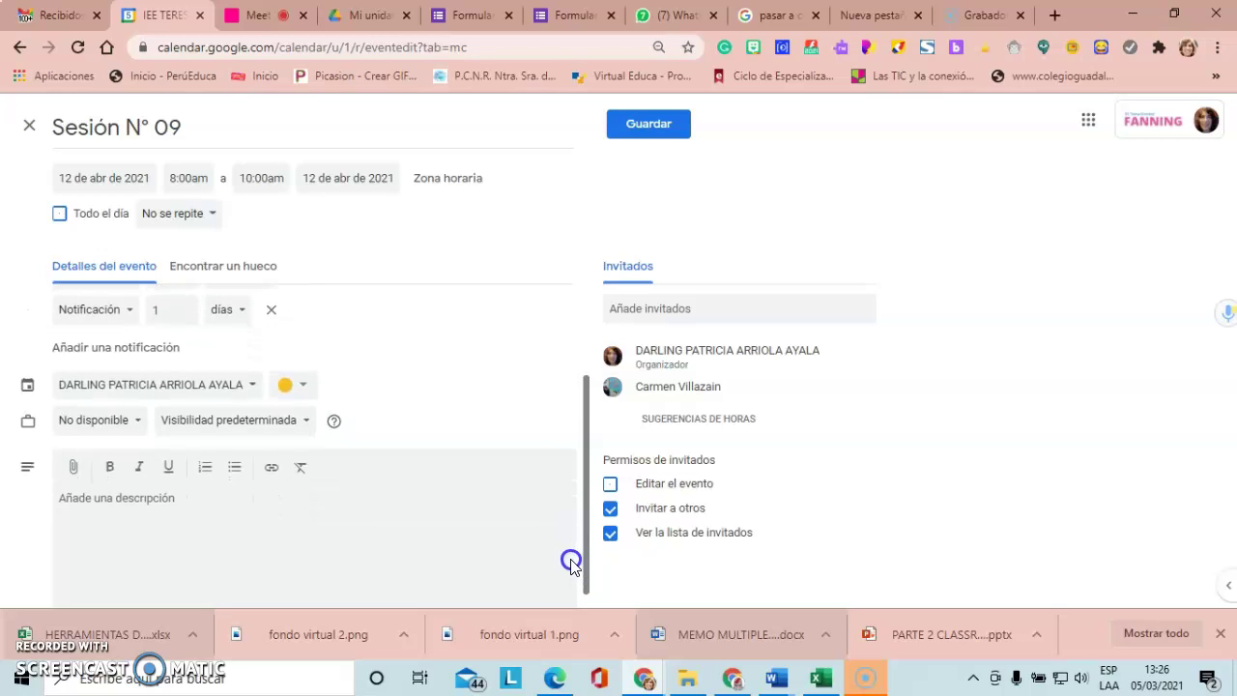
{"action": "left_click", "coordinate": [63, 512]}
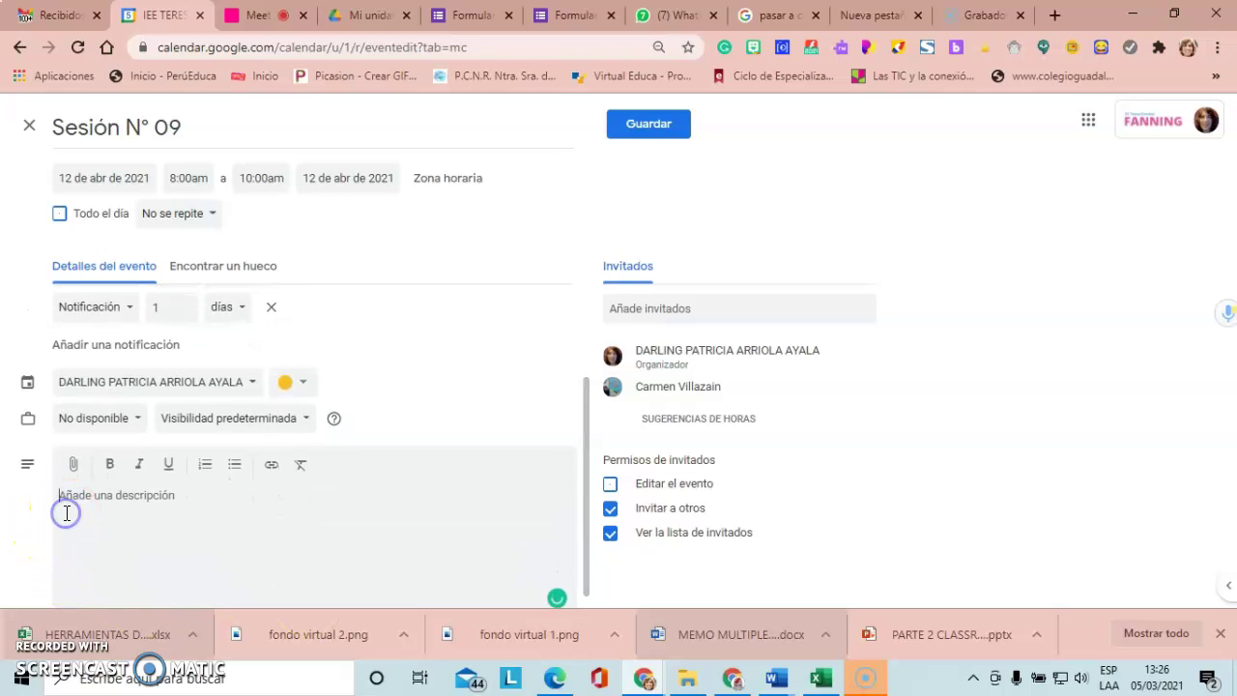
{"action": "type", "text": "Es"}
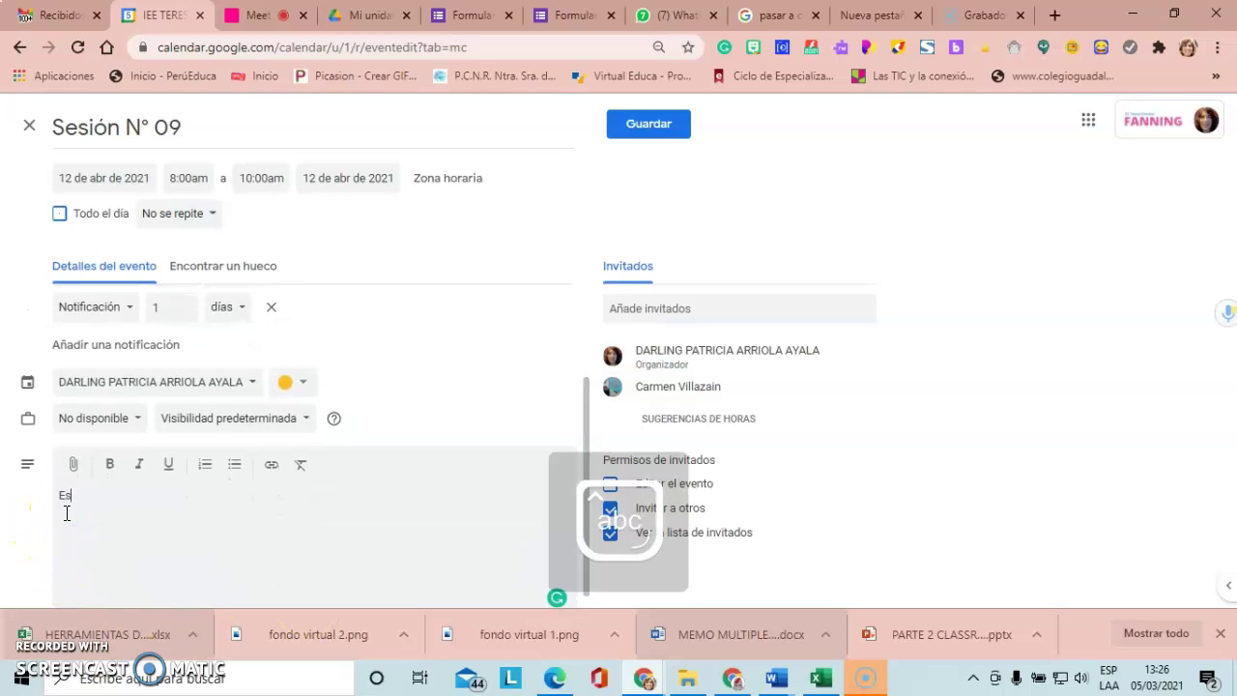
{"action": "type", "text": "timados estudiantes les comparto el link de nuestra reunion"}
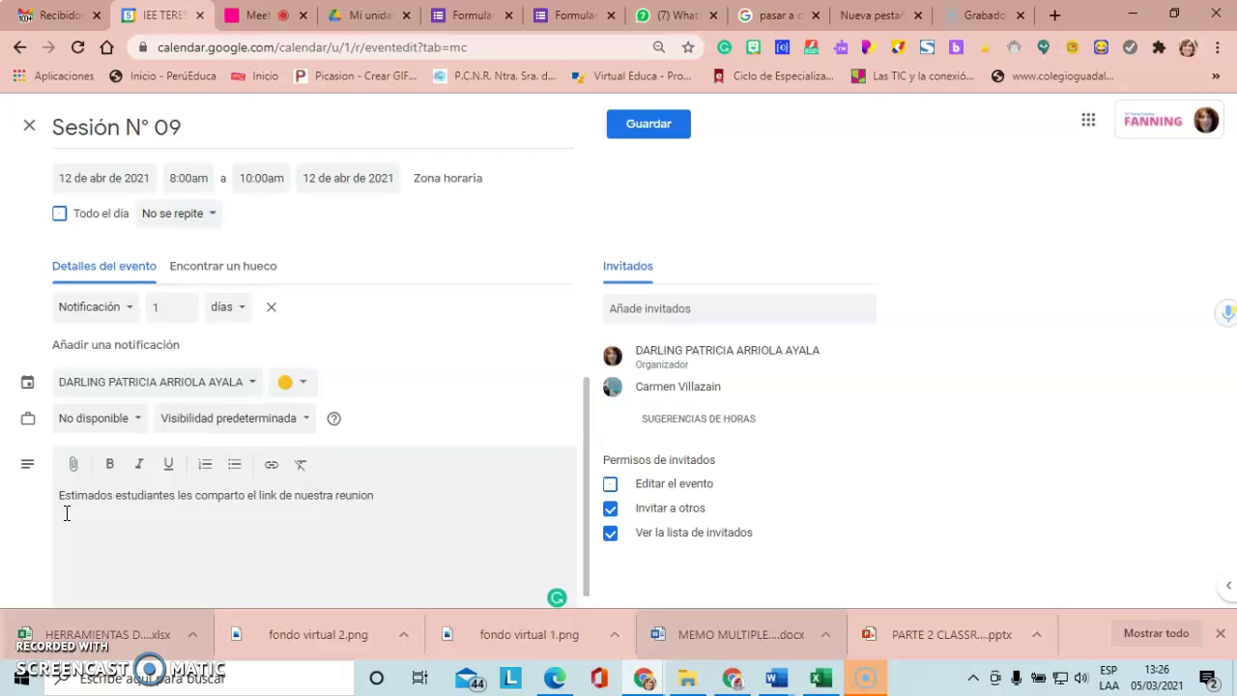
Format the whole description text in bold and italics
{"action": "left_click", "coordinate": [109, 466]}
{"action": "left_click_drag", "start_coordinate": [50, 501], "coordinate": [418, 511]}
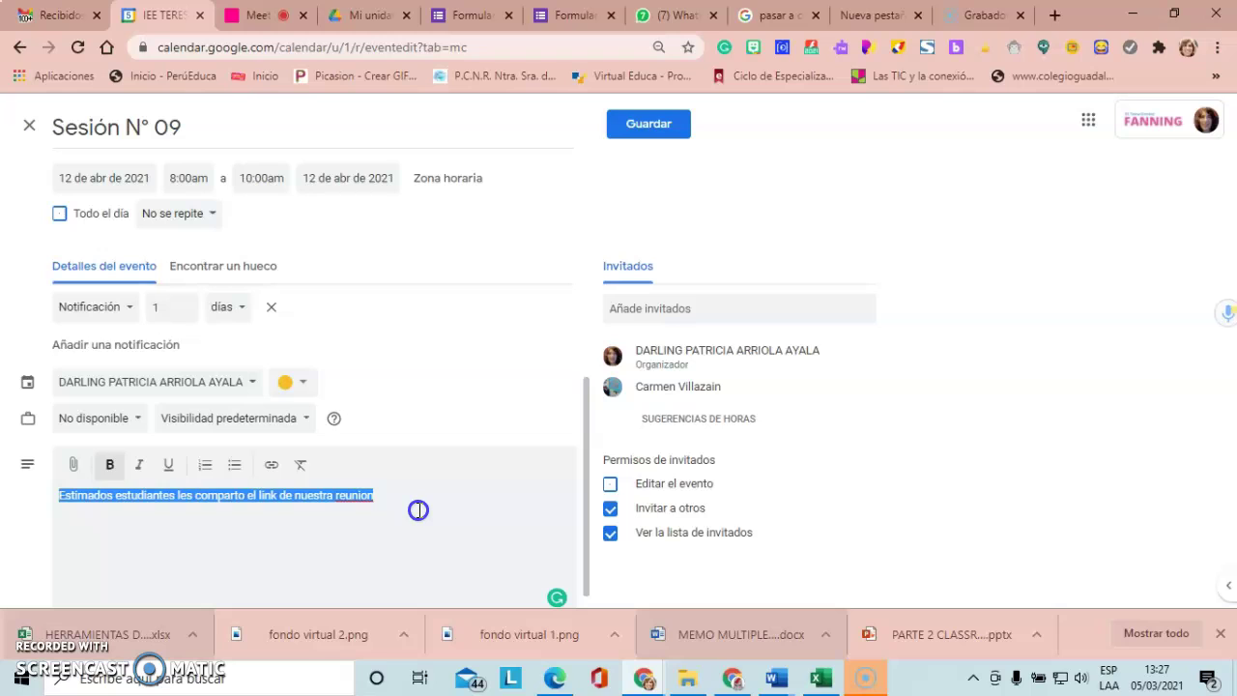
{"action": "left_click", "coordinate": [109, 464]}
{"action": "left_click", "coordinate": [139, 468]}
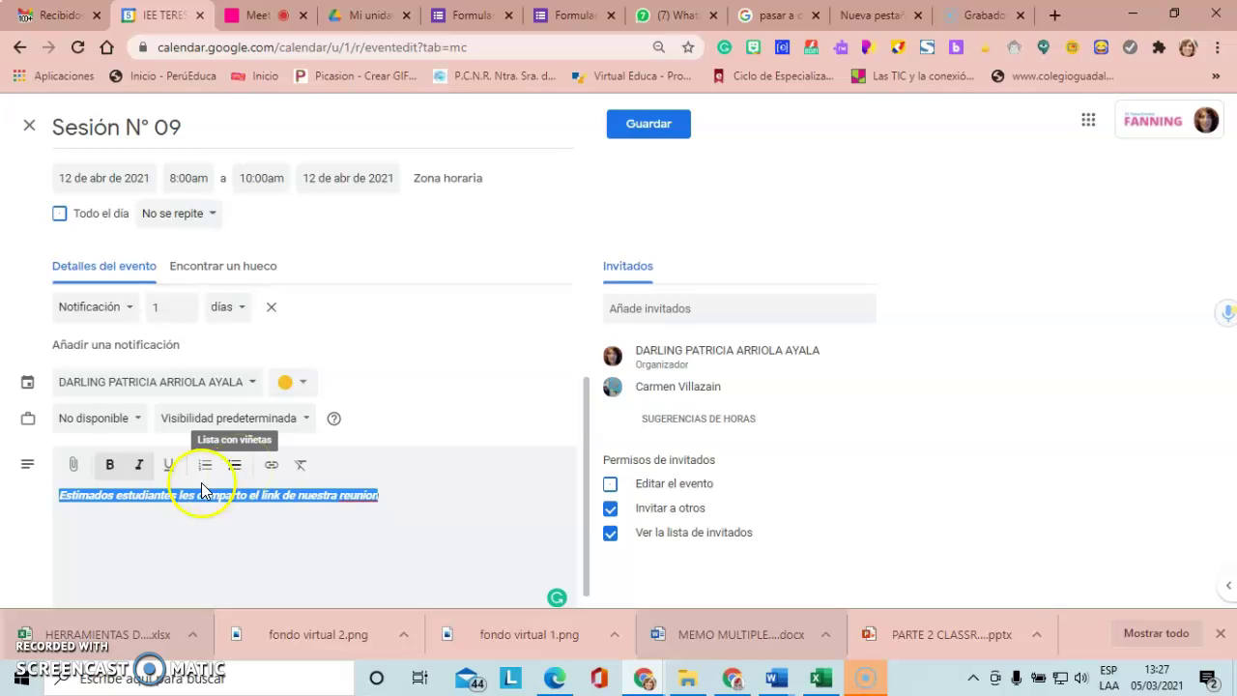
Attach the "ciclo del agua" Jamboard file from My Drive to the event description
{"action": "left_click", "coordinate": [75, 467]}
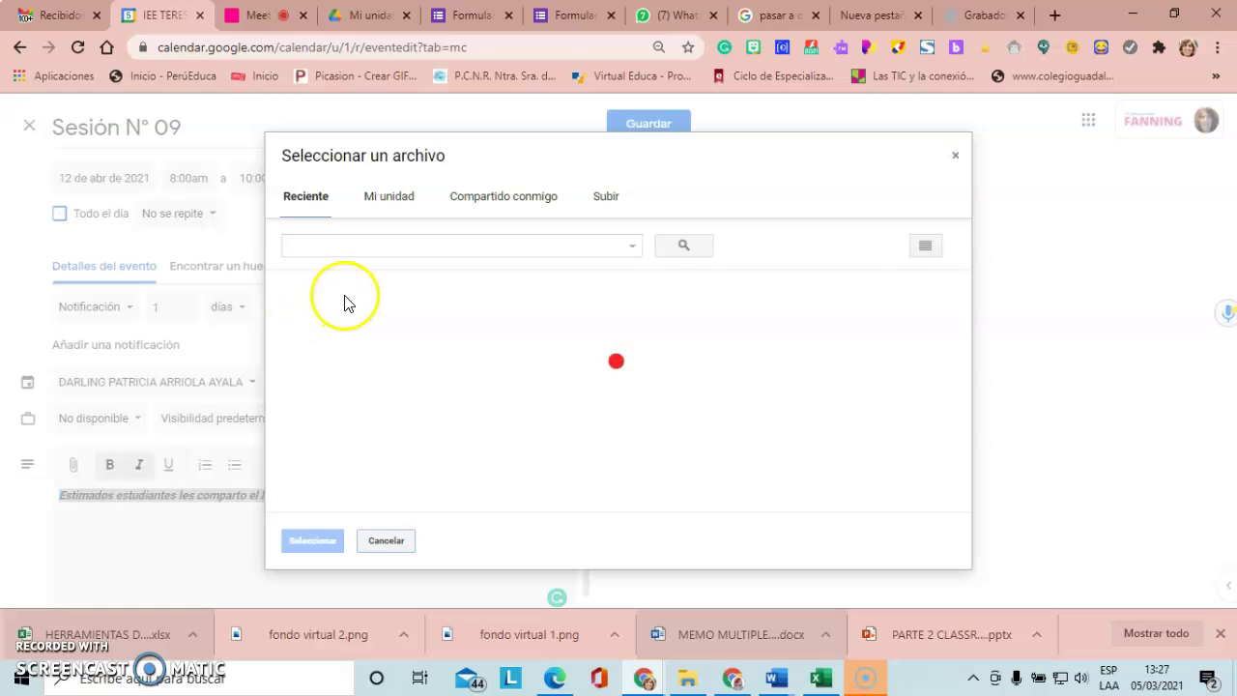
{"action": "left_click", "coordinate": [402, 201]}
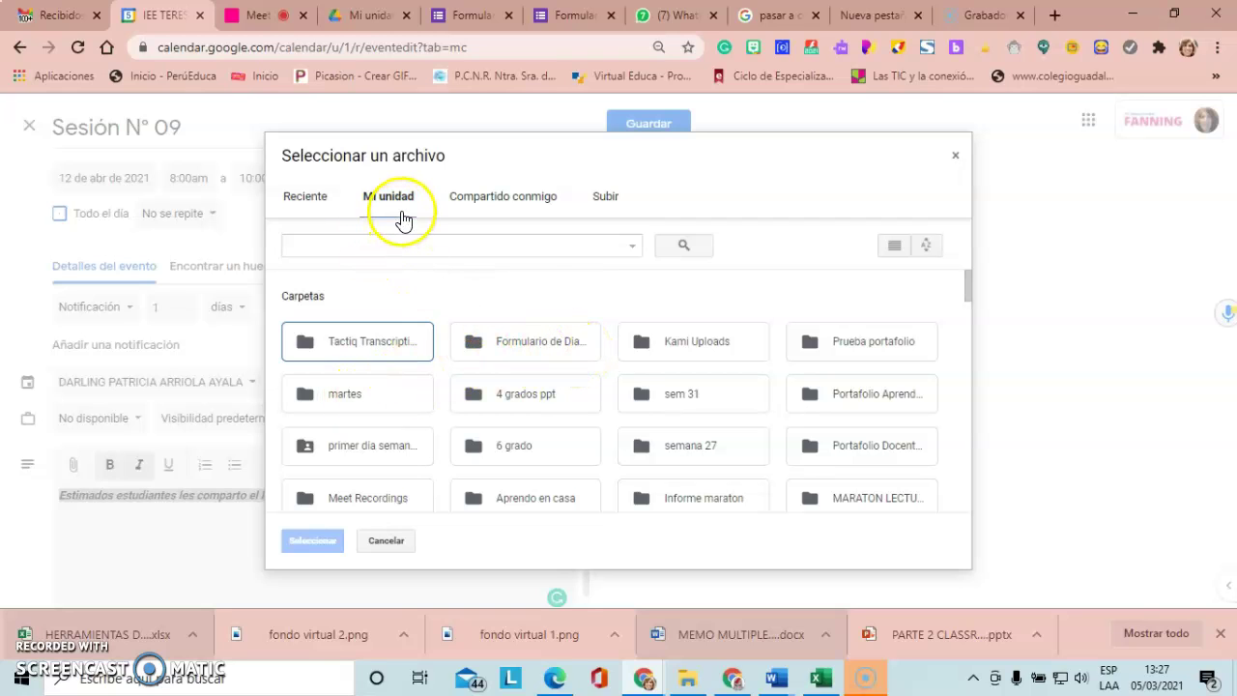
{"action": "left_click_drag", "start_coordinate": [969, 290], "coordinate": [967, 345]}
{"action": "left_click", "coordinate": [857, 455]}
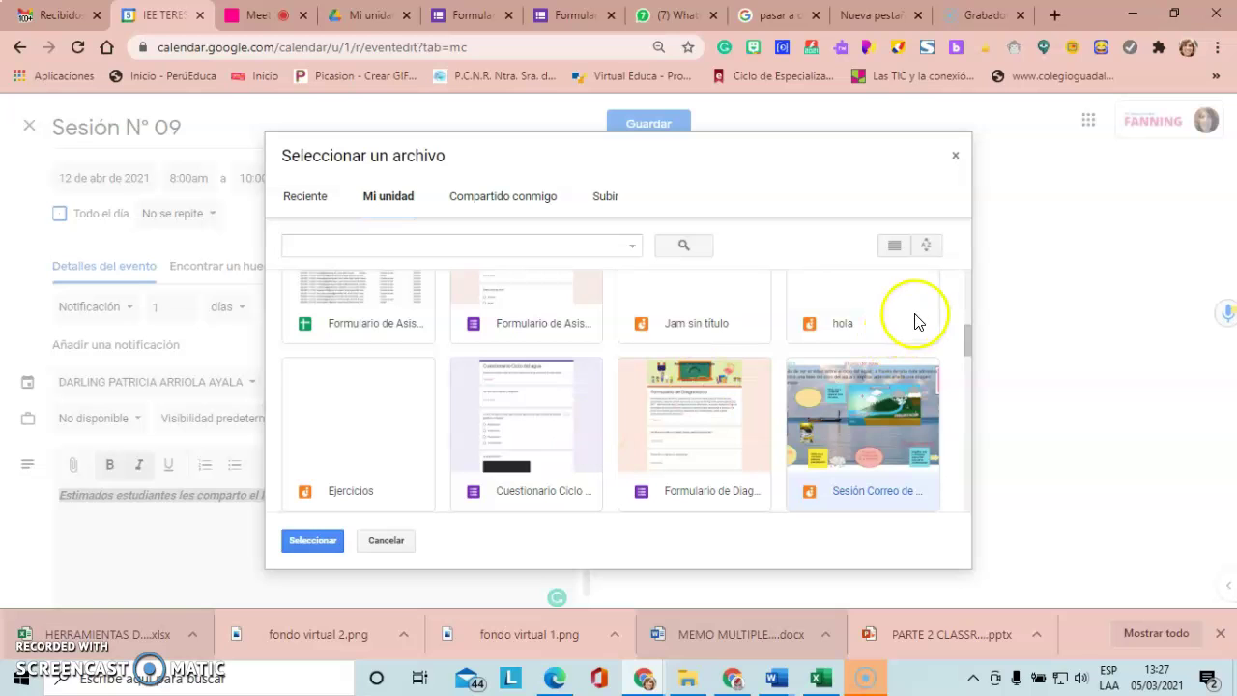
{"action": "left_click_drag", "start_coordinate": [966, 342], "coordinate": [966, 373]}
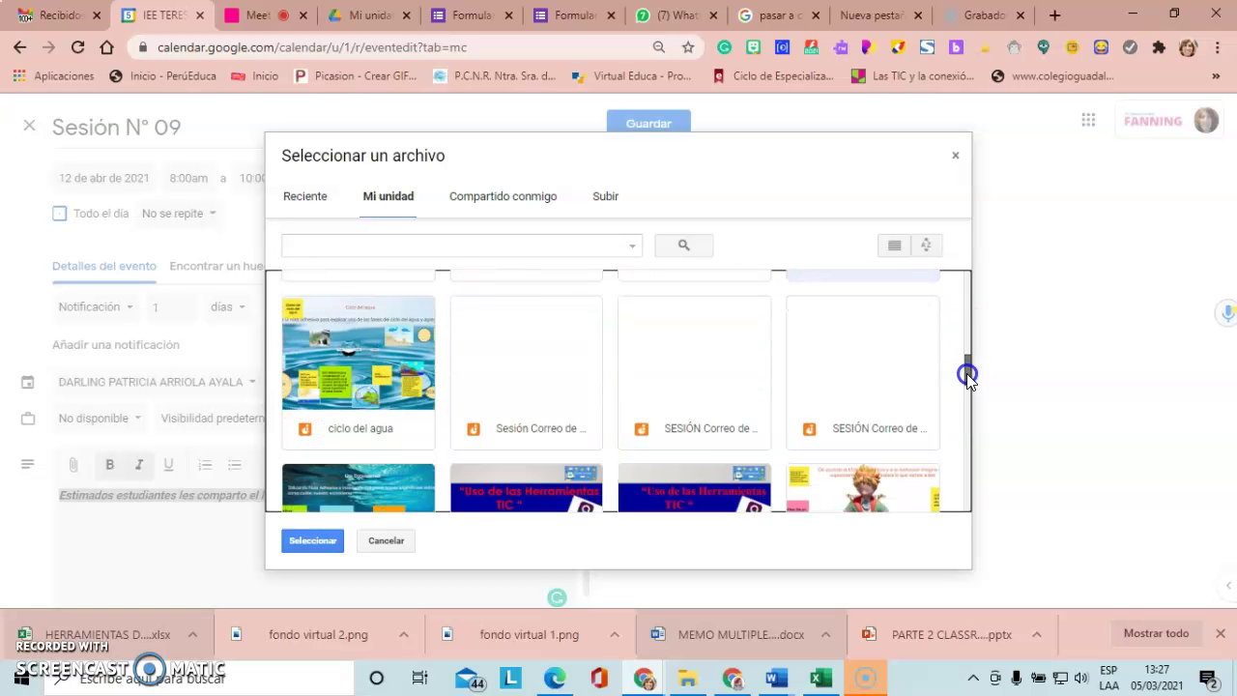
{"action": "left_click", "coordinate": [417, 375]}
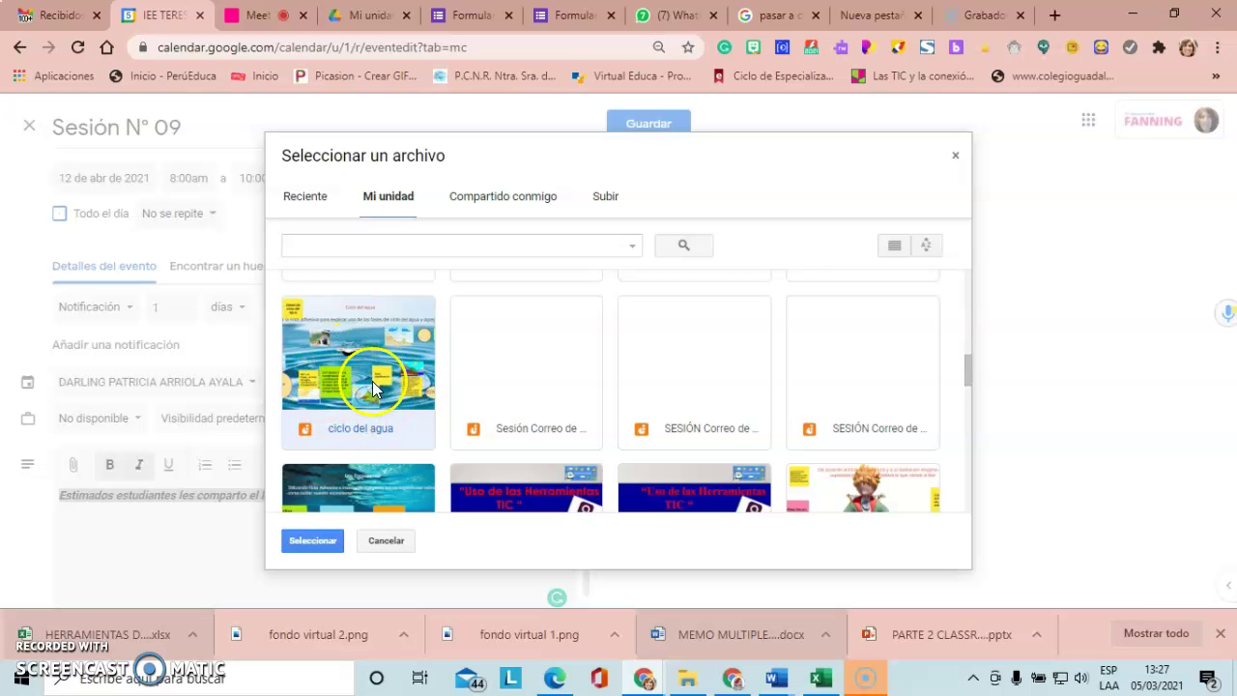
{"action": "left_click", "coordinate": [315, 540]}
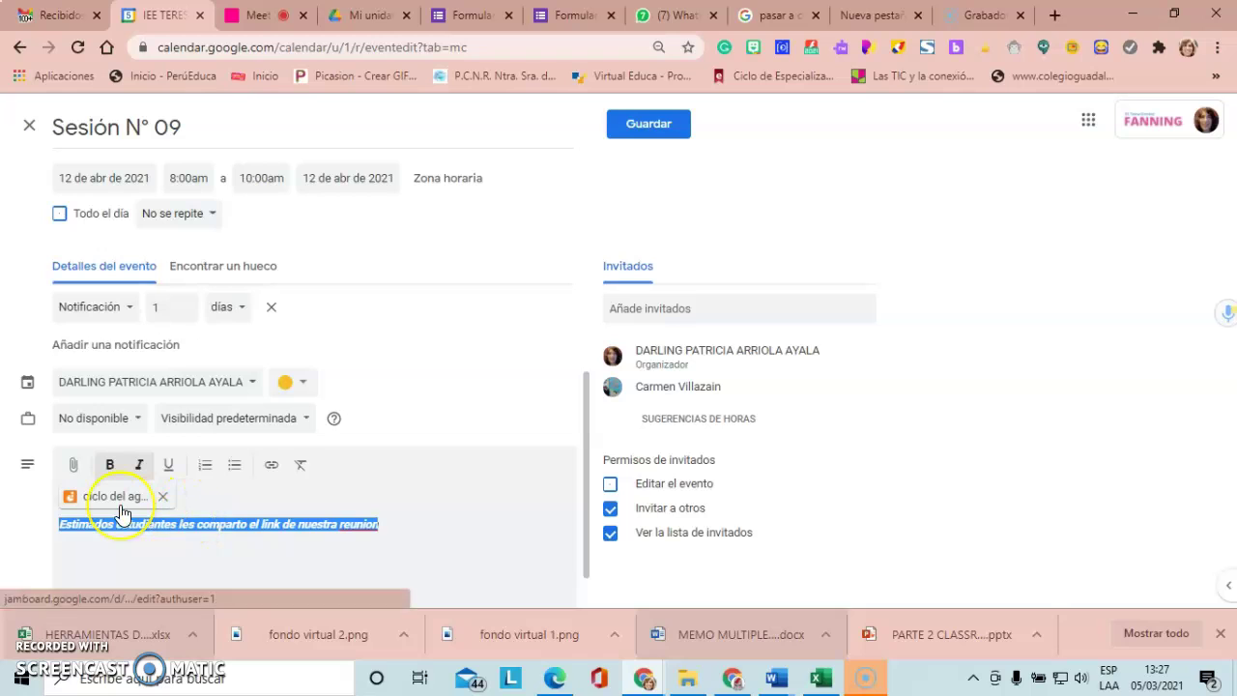
Attach the Word document "PAT - 2021.docx" from the files shared with me to the event
{"action": "left_click", "coordinate": [73, 469]}
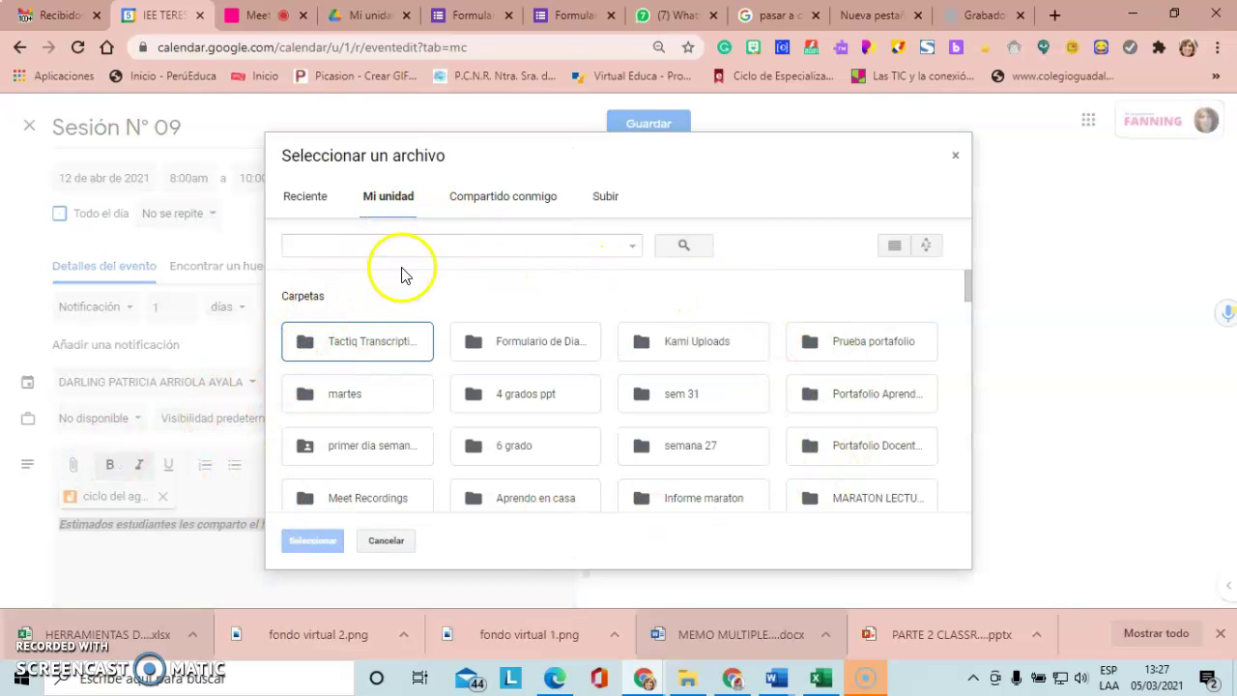
{"action": "left_click", "coordinate": [497, 199]}
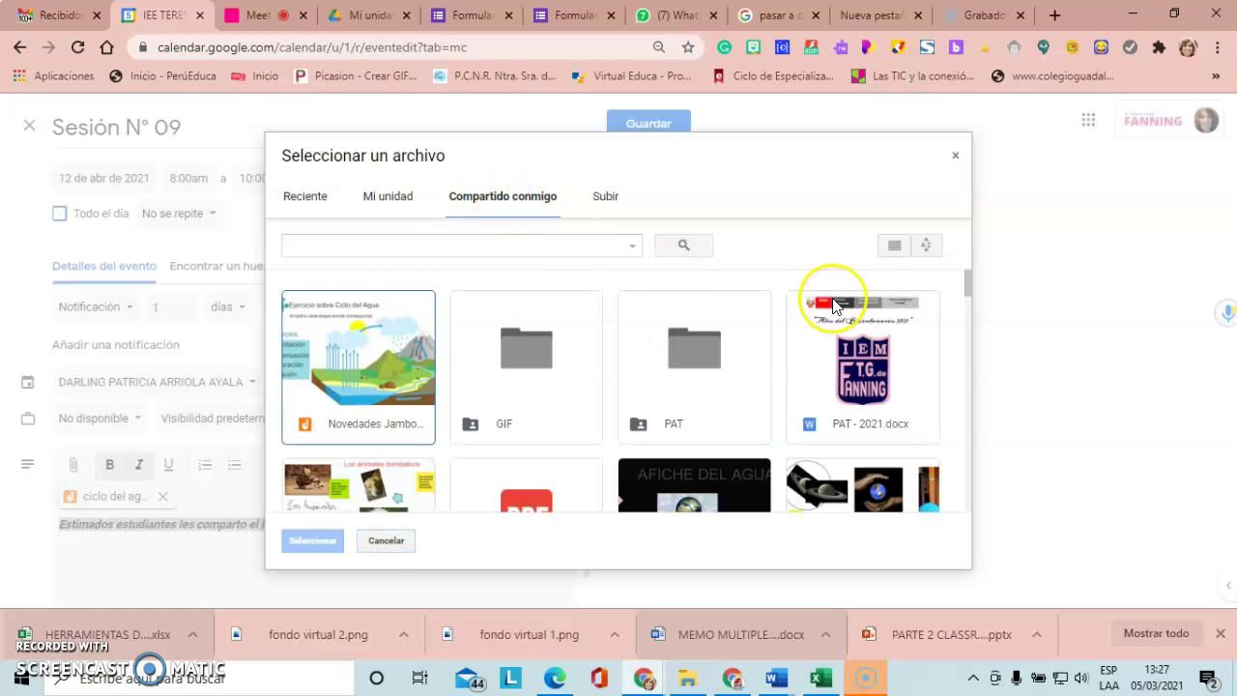
{"action": "left_click_drag", "start_coordinate": [965, 288], "coordinate": [967, 311]}
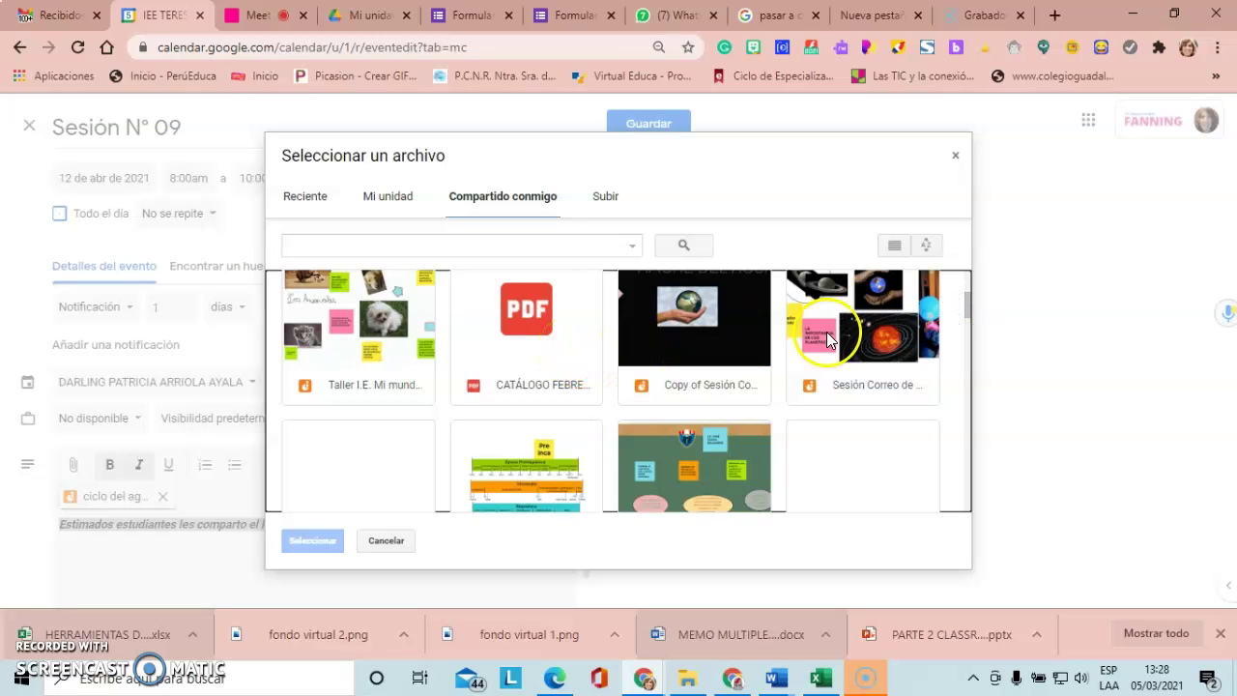
{"action": "left_click_drag", "start_coordinate": [970, 310], "coordinate": [976, 285]}
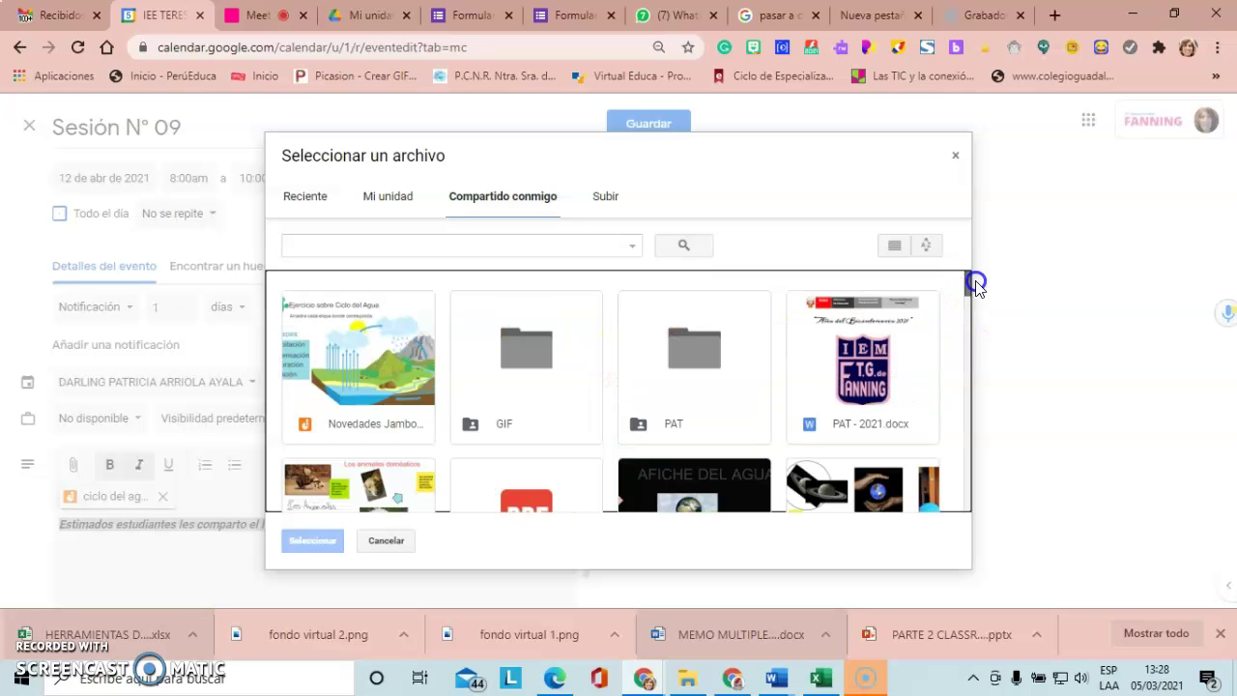
{"action": "left_click", "coordinate": [864, 413]}
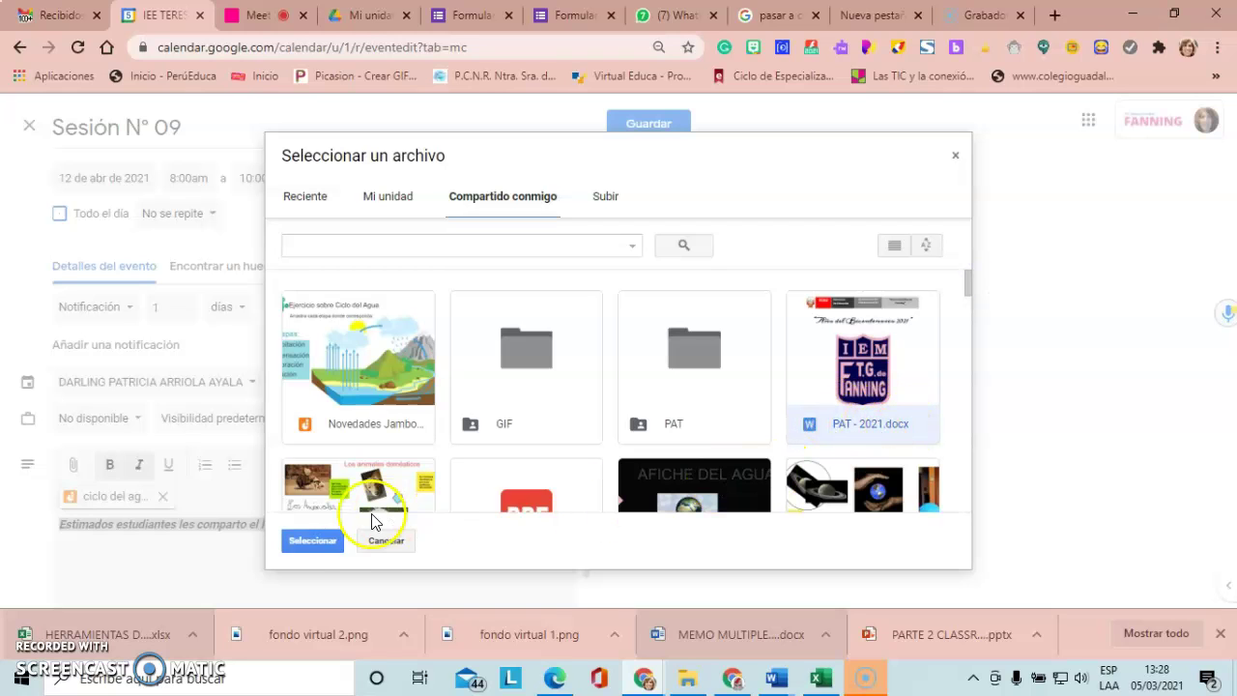
{"action": "left_click", "coordinate": [312, 541]}
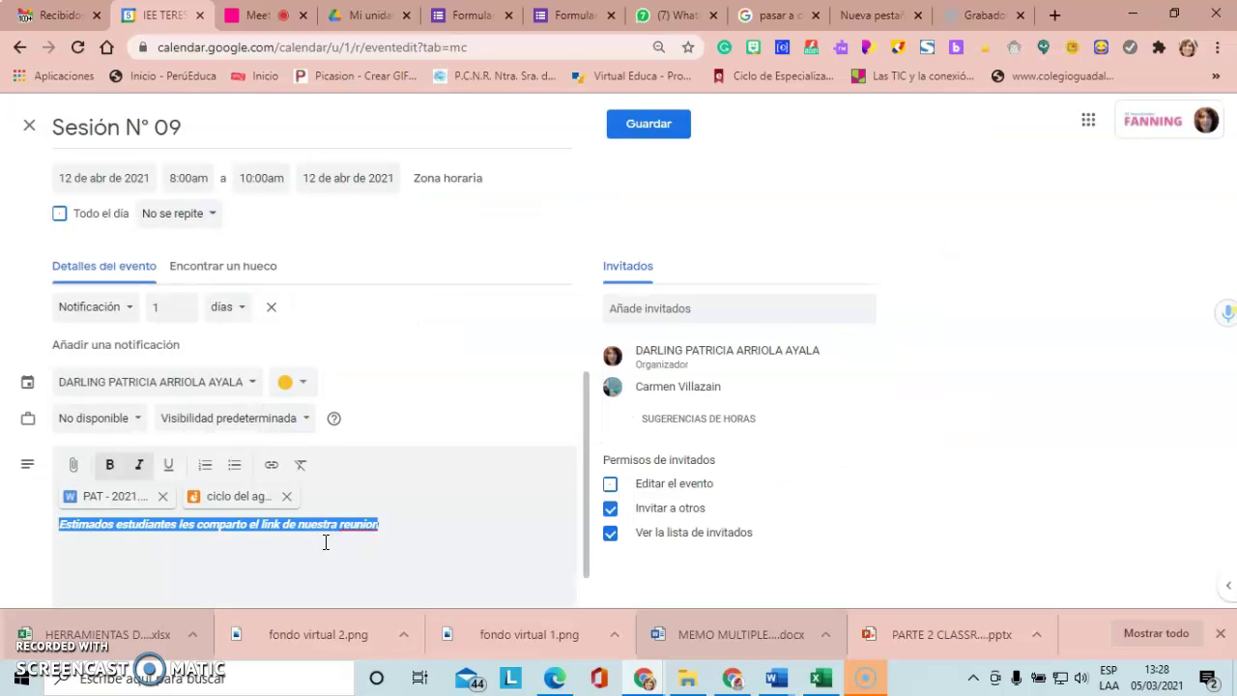
Add the image "classroom.gif" from the computer's Capacitación Fanning folder to the files for upload
{"action": "left_click", "coordinate": [72, 472]}
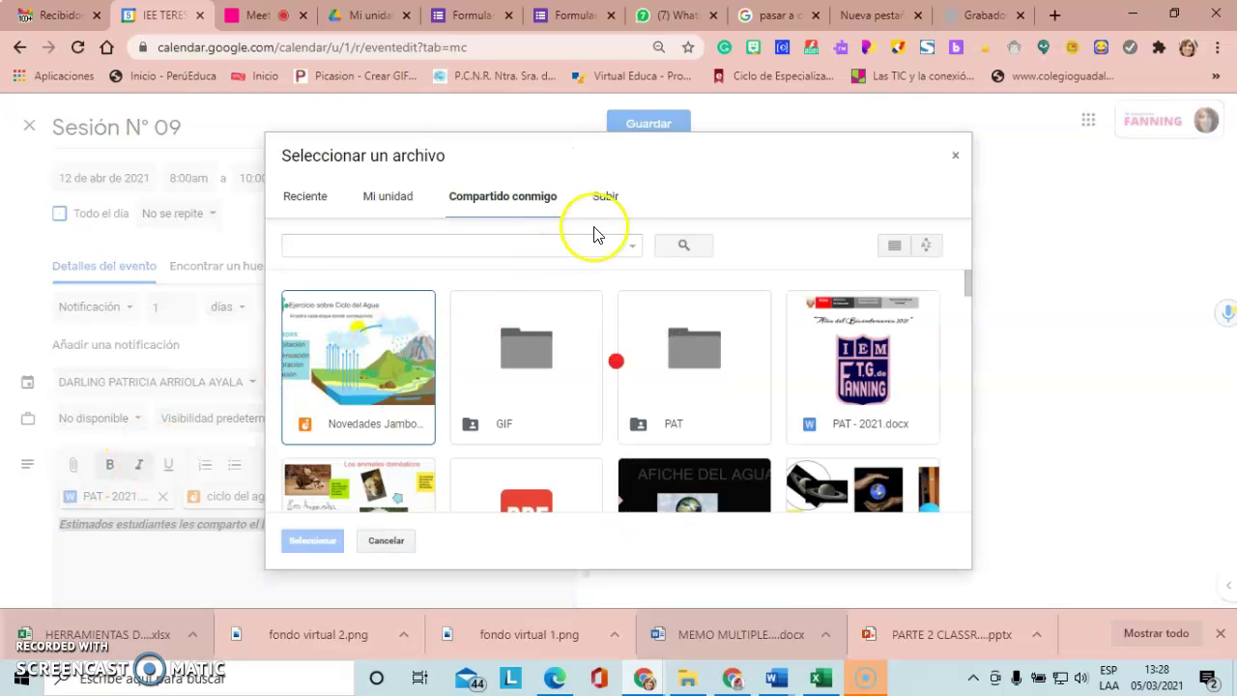
{"action": "left_click", "coordinate": [605, 197]}
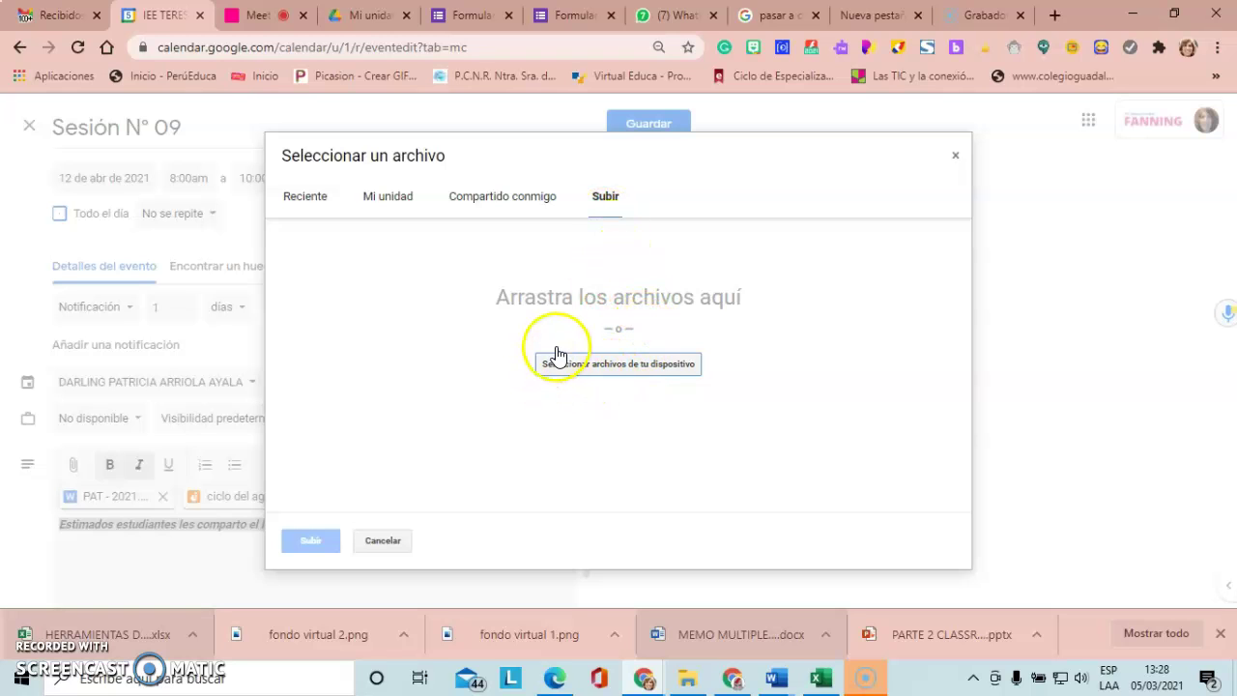
{"action": "left_click", "coordinate": [642, 377]}
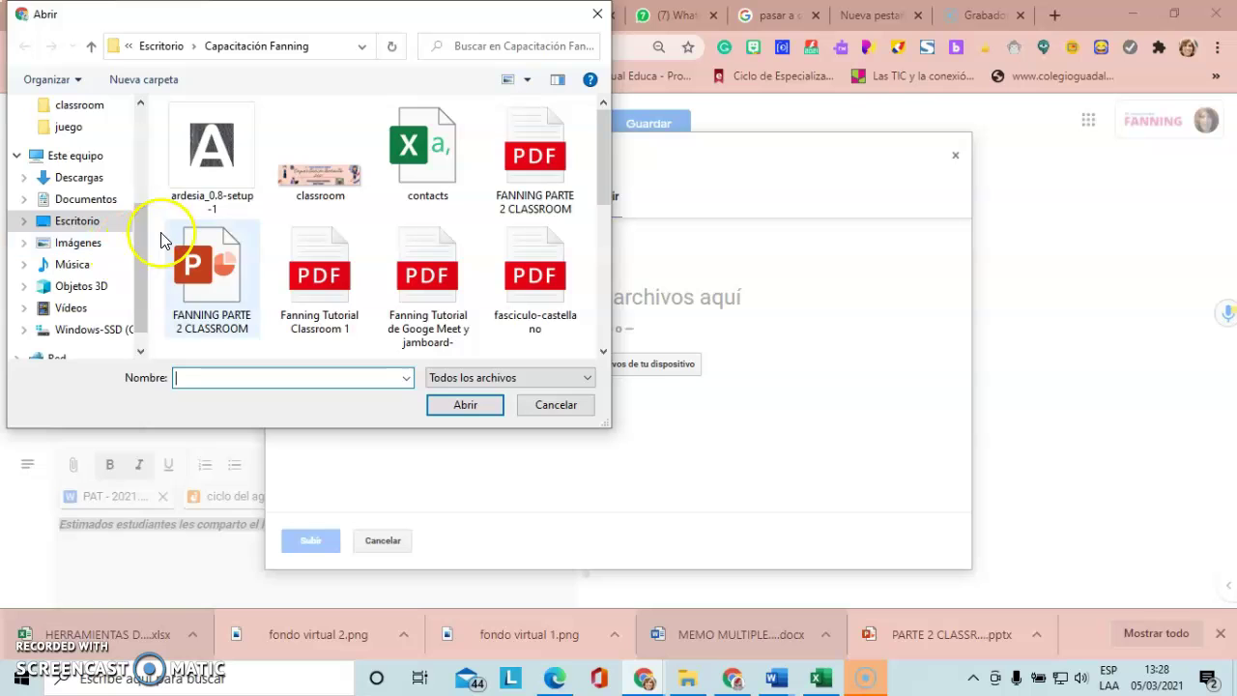
{"action": "left_click", "coordinate": [309, 182]}
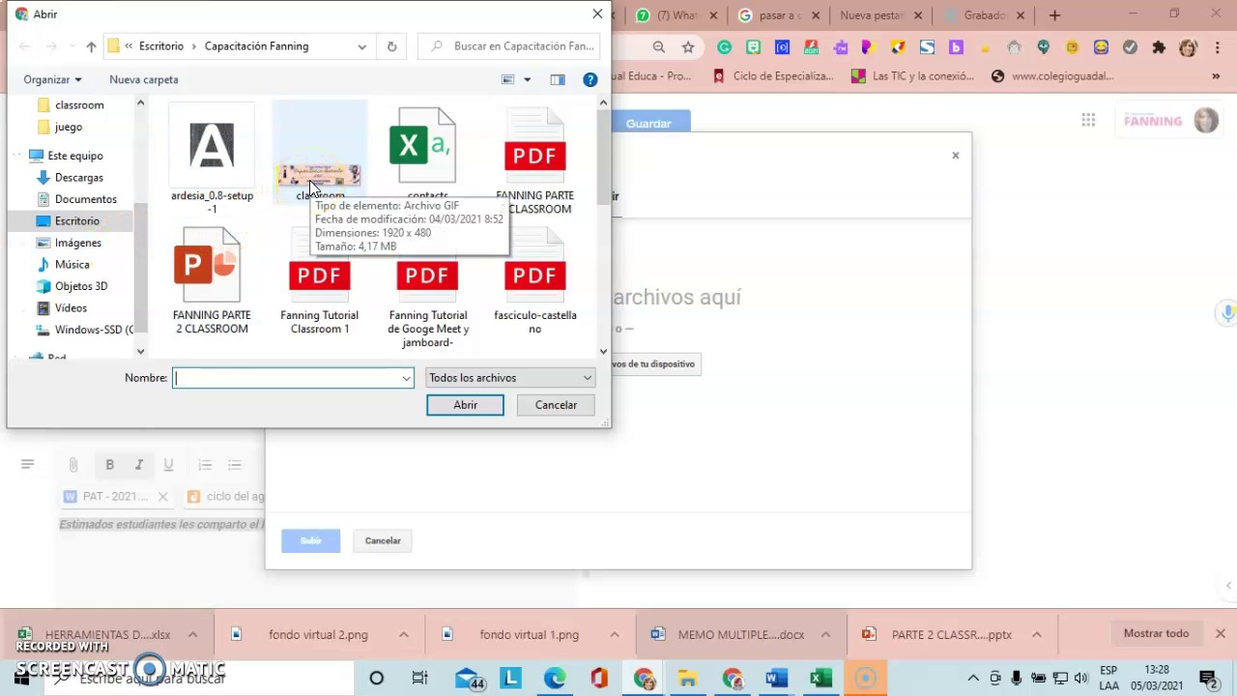
{"action": "left_click", "coordinate": [309, 180]}
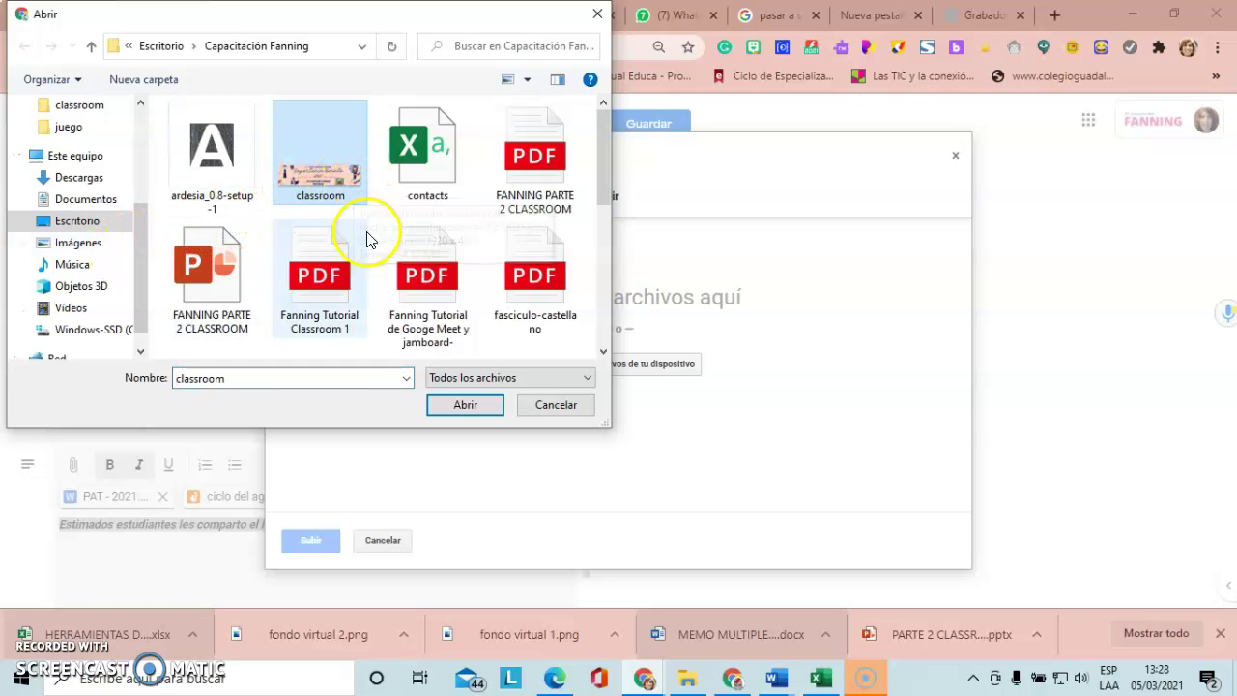
{"action": "left_click", "coordinate": [466, 406]}
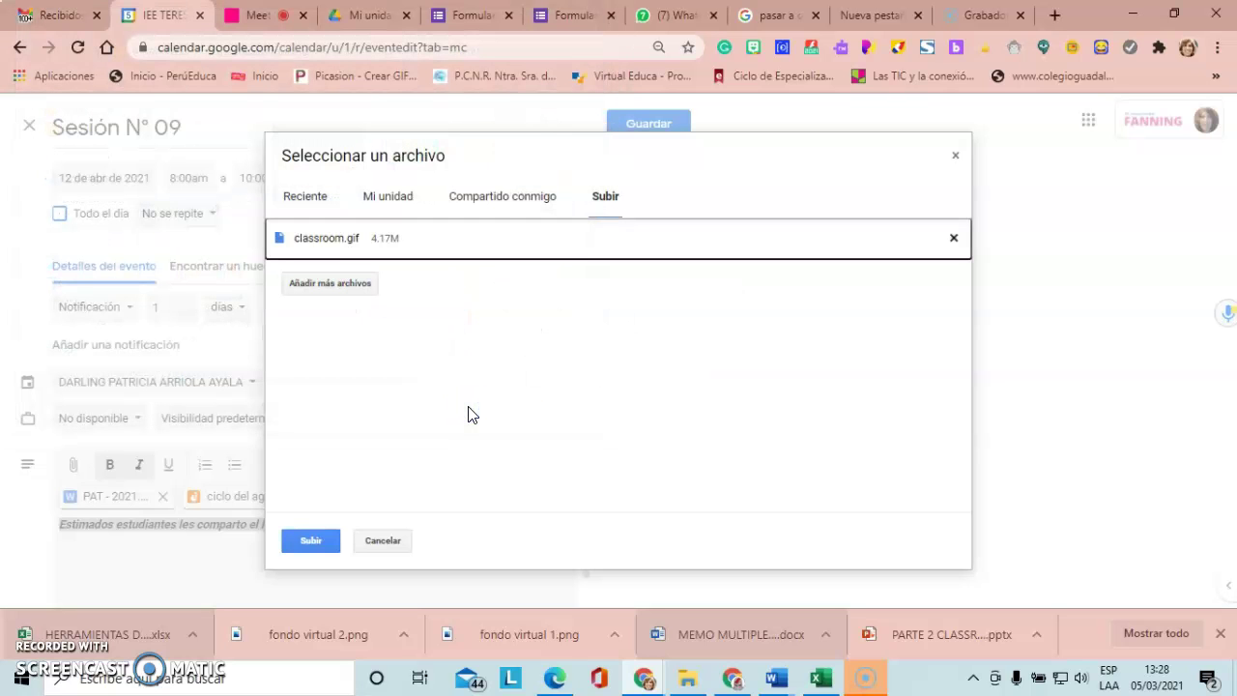
Add "Fanning Tutorial de Googe Meet y jamboard-.pdf" to the upload list and upload both files as event attachments
{"action": "left_click", "coordinate": [320, 288]}
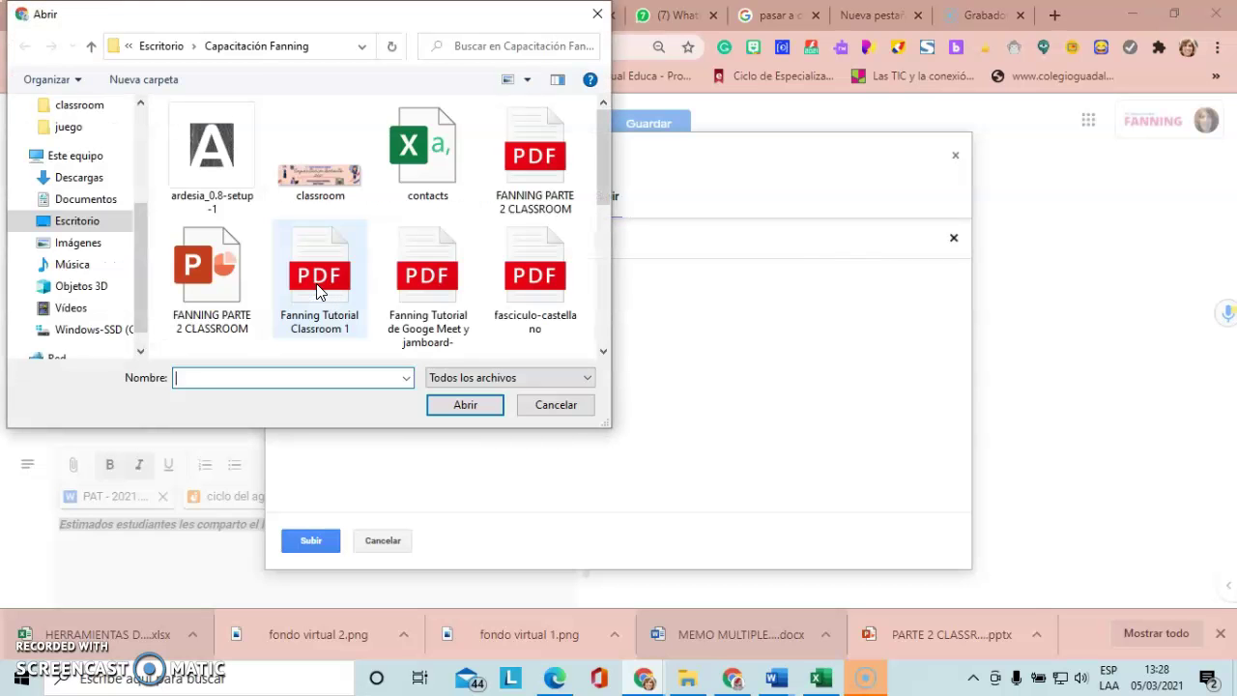
{"action": "left_click", "coordinate": [441, 276]}
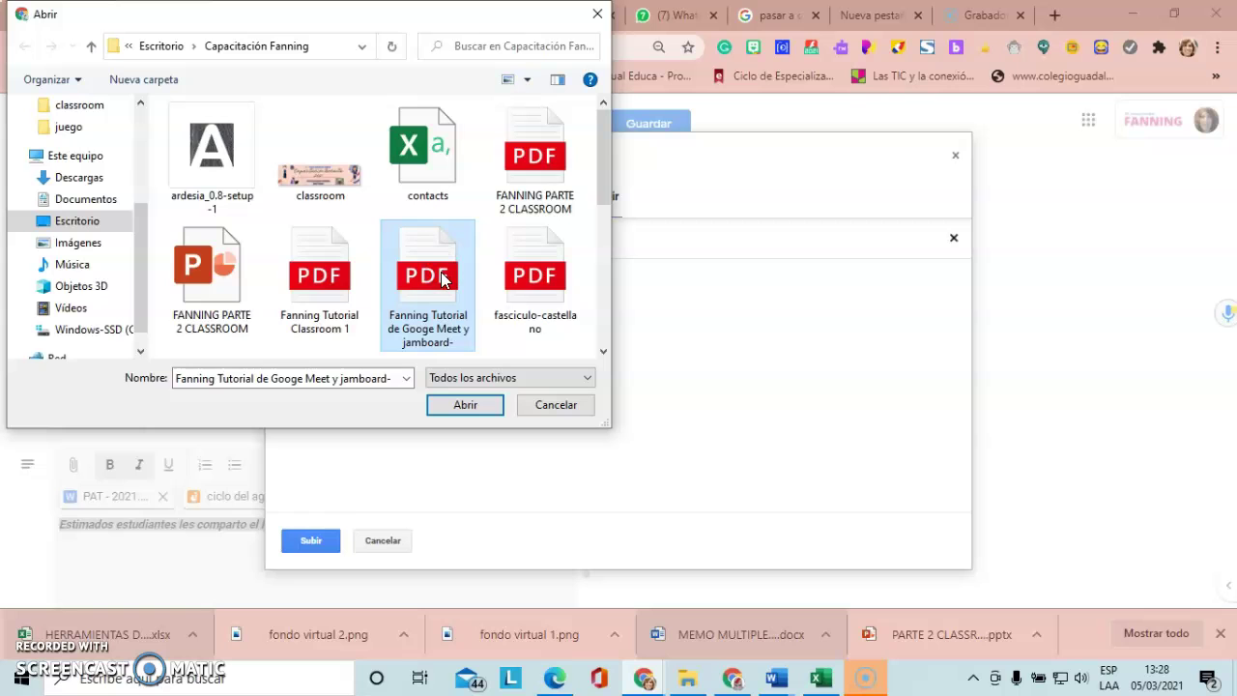
{"action": "left_click", "coordinate": [462, 405]}
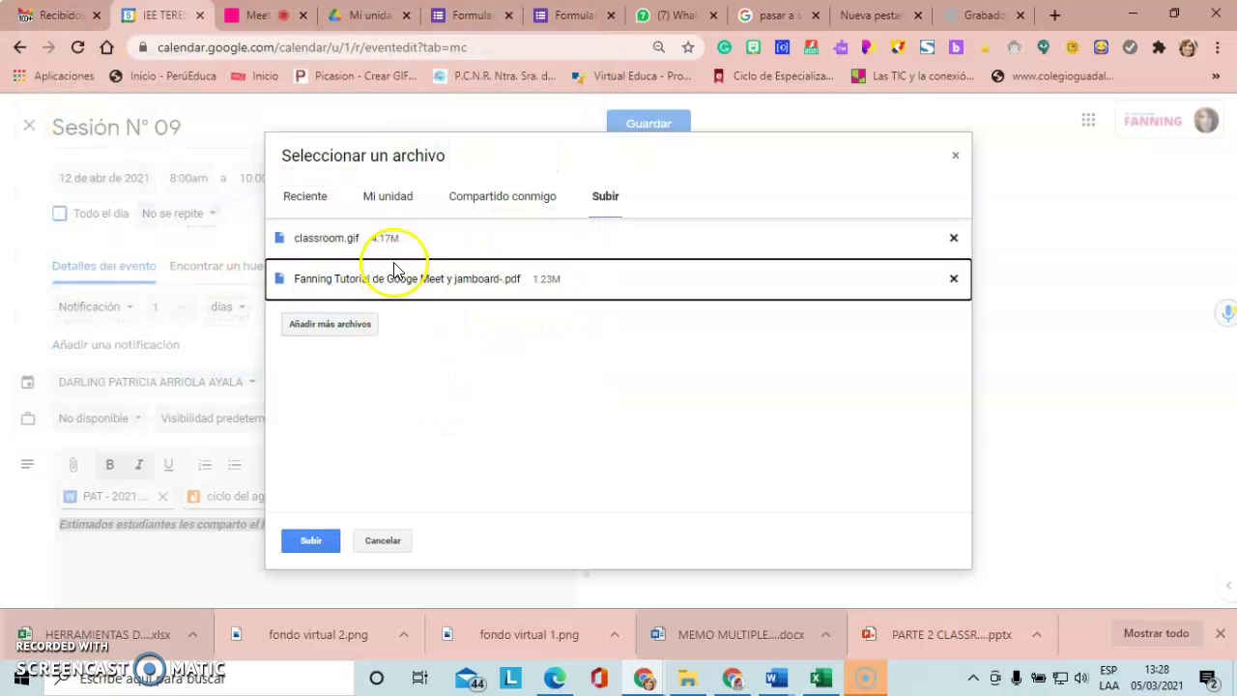
{"action": "left_click", "coordinate": [310, 541]}
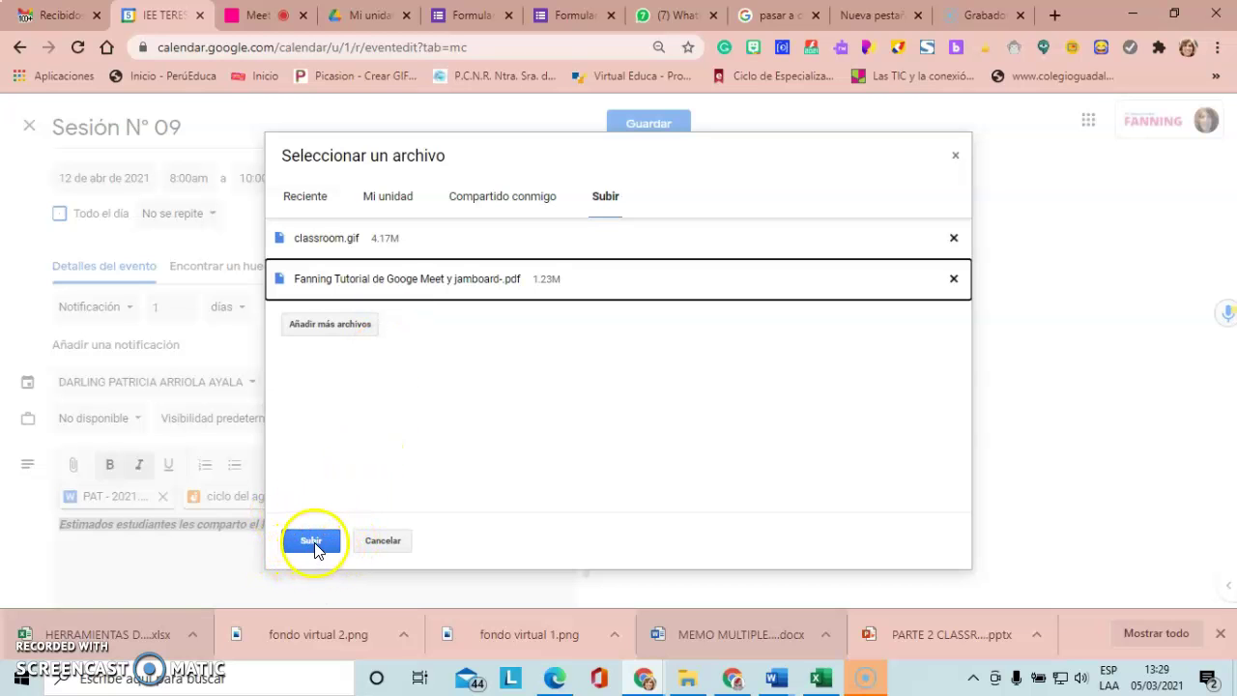
{"action": "left_click", "coordinate": [312, 542]}
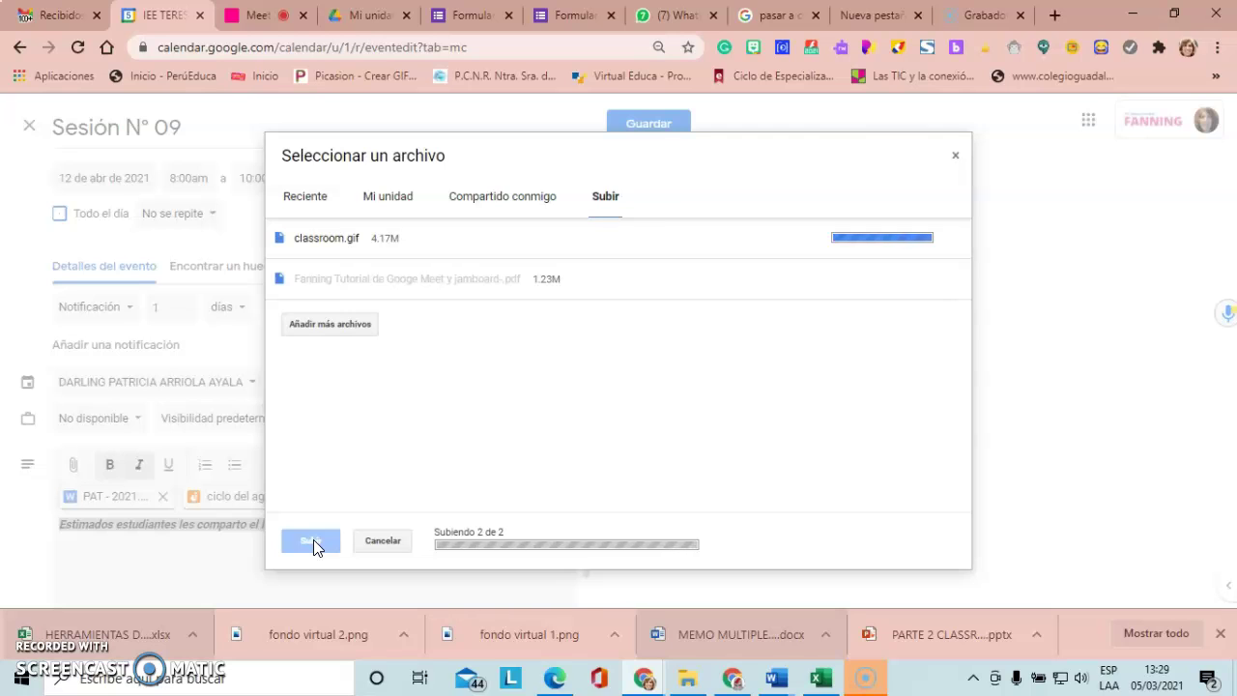
{"action": "left_click", "coordinate": [314, 539]}
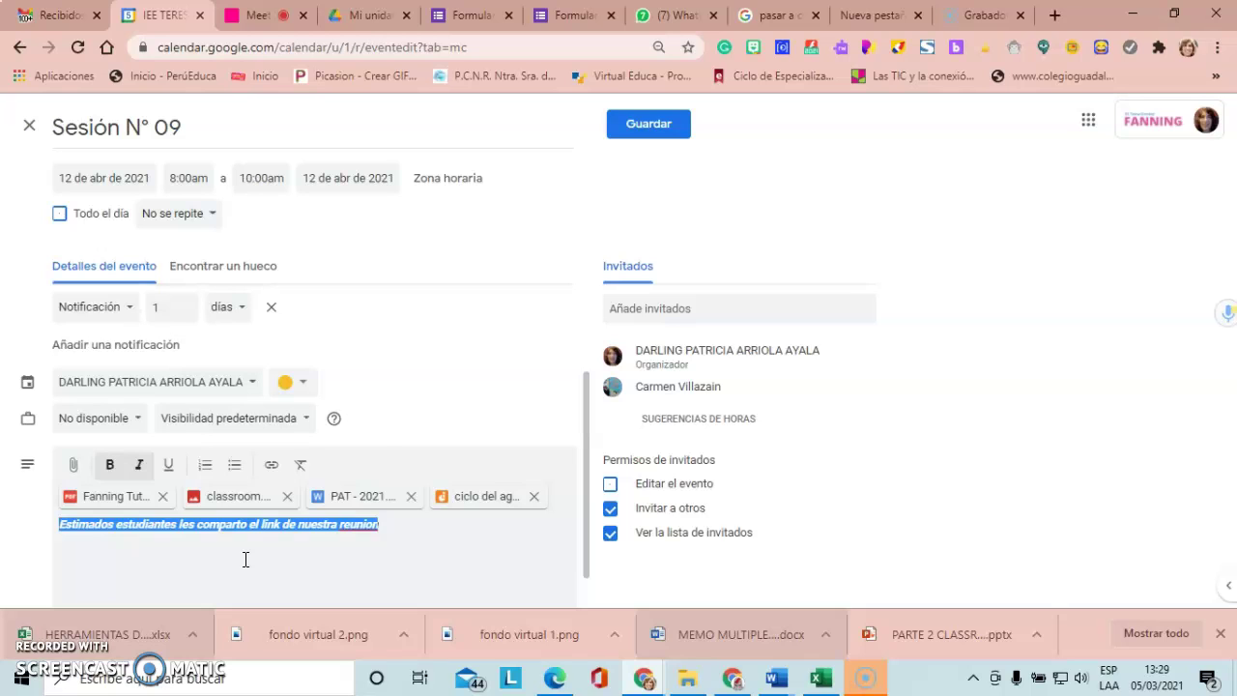
Start a web link on the selected description text and open YouTube in a new browser tab
{"action": "left_click", "coordinate": [275, 466]}
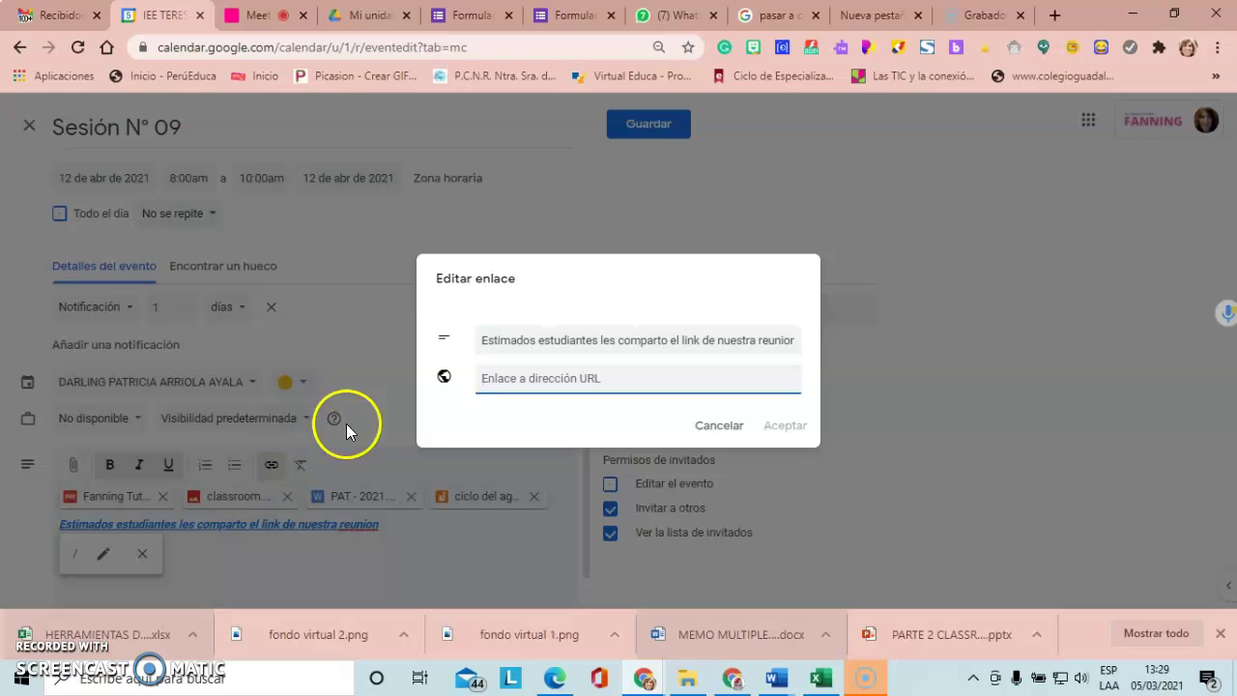
{"action": "left_click", "coordinate": [492, 378]}
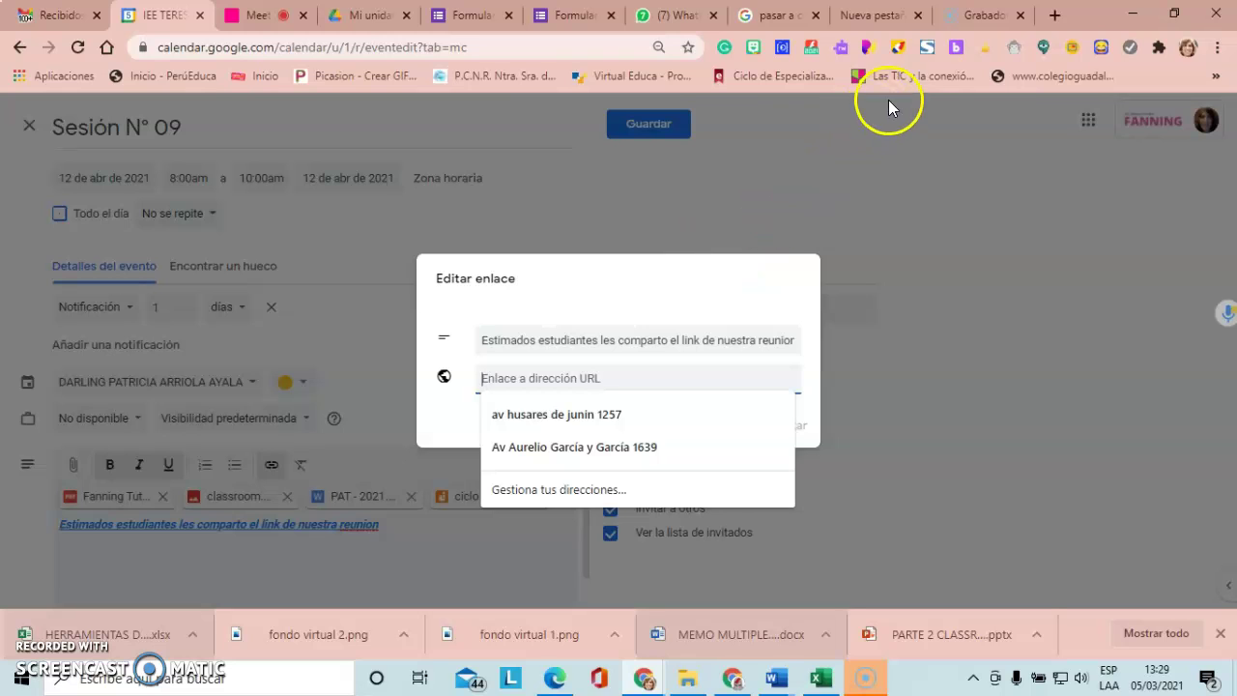
{"action": "left_click", "coordinate": [1054, 16]}
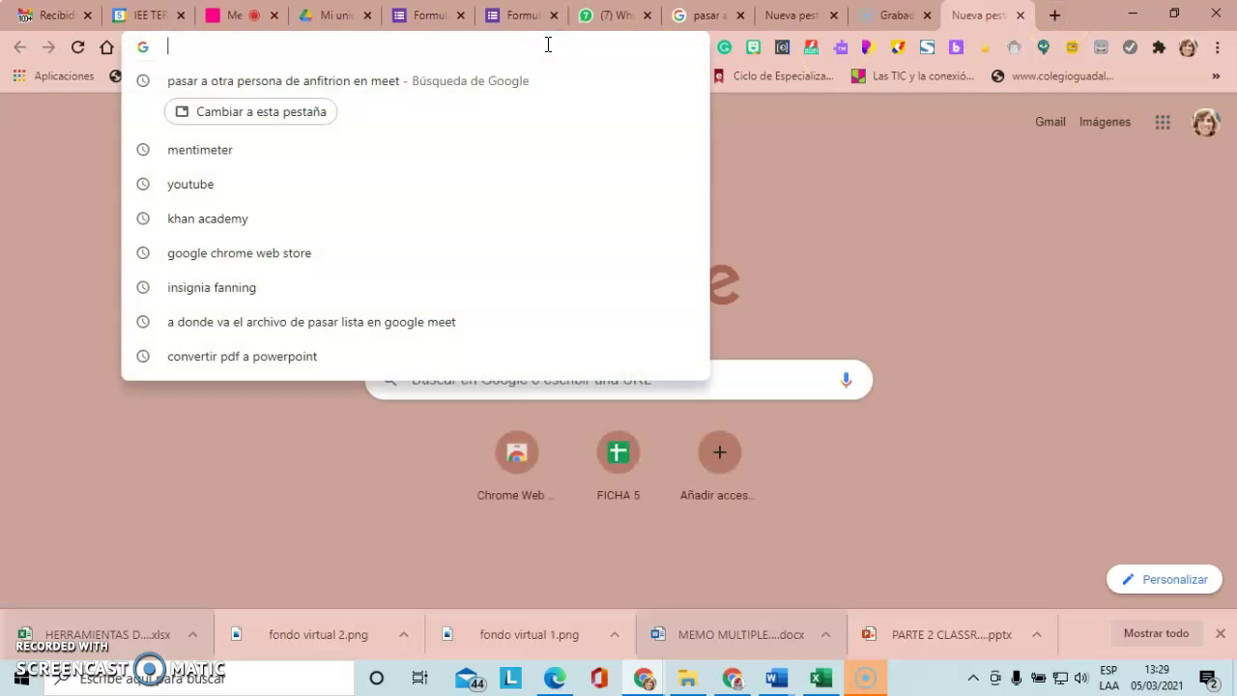
{"action": "type", "text": "you"}
{"action": "key", "text": "Return"}
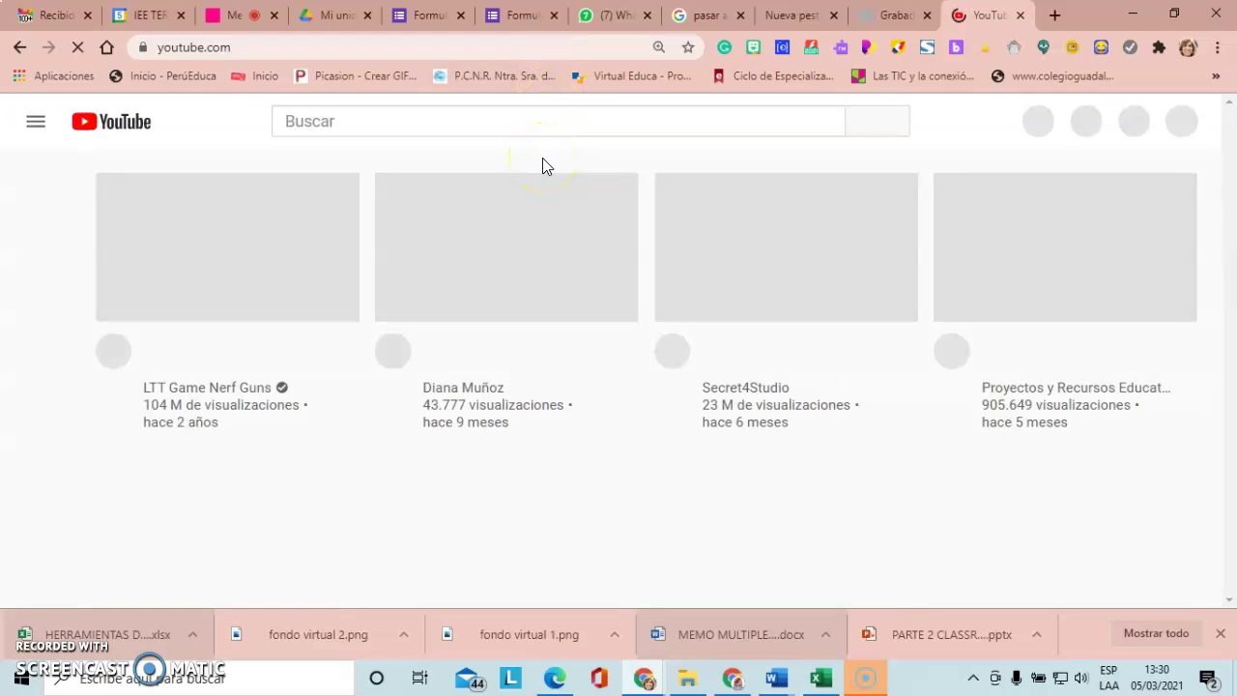
Search YouTube for "bienvenida año escolar 2021"
{"action": "left_click", "coordinate": [496, 123]}
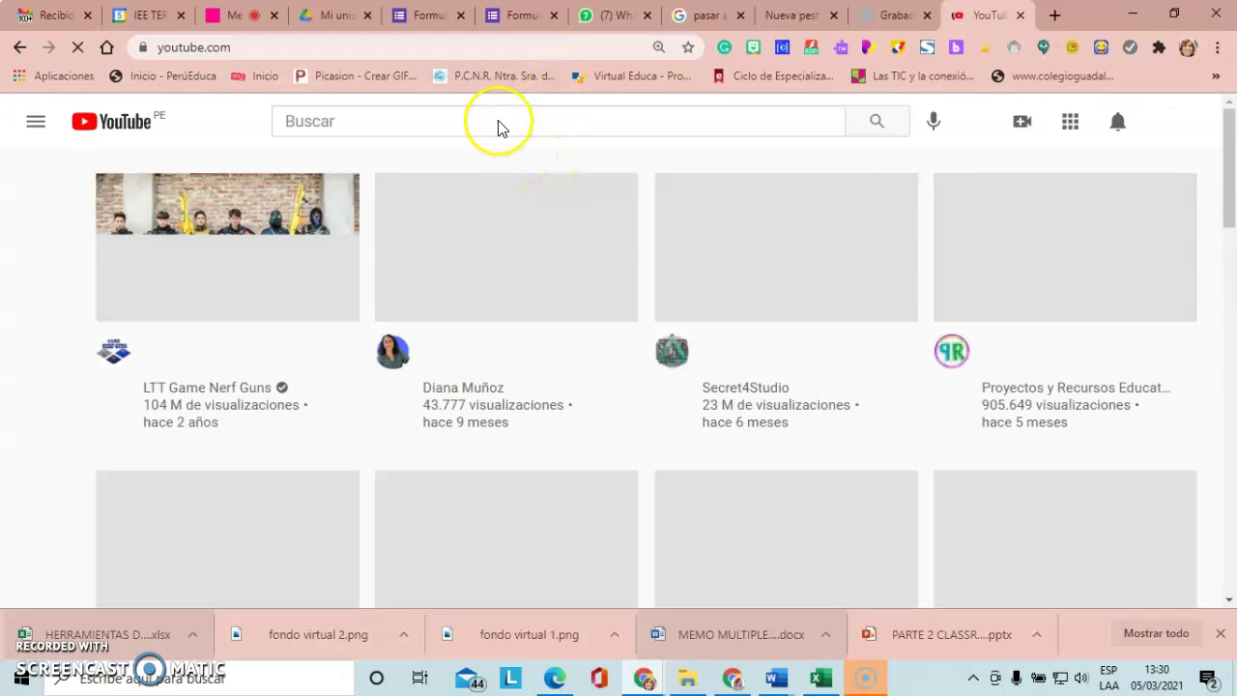
{"action": "type", "text": "bi"}
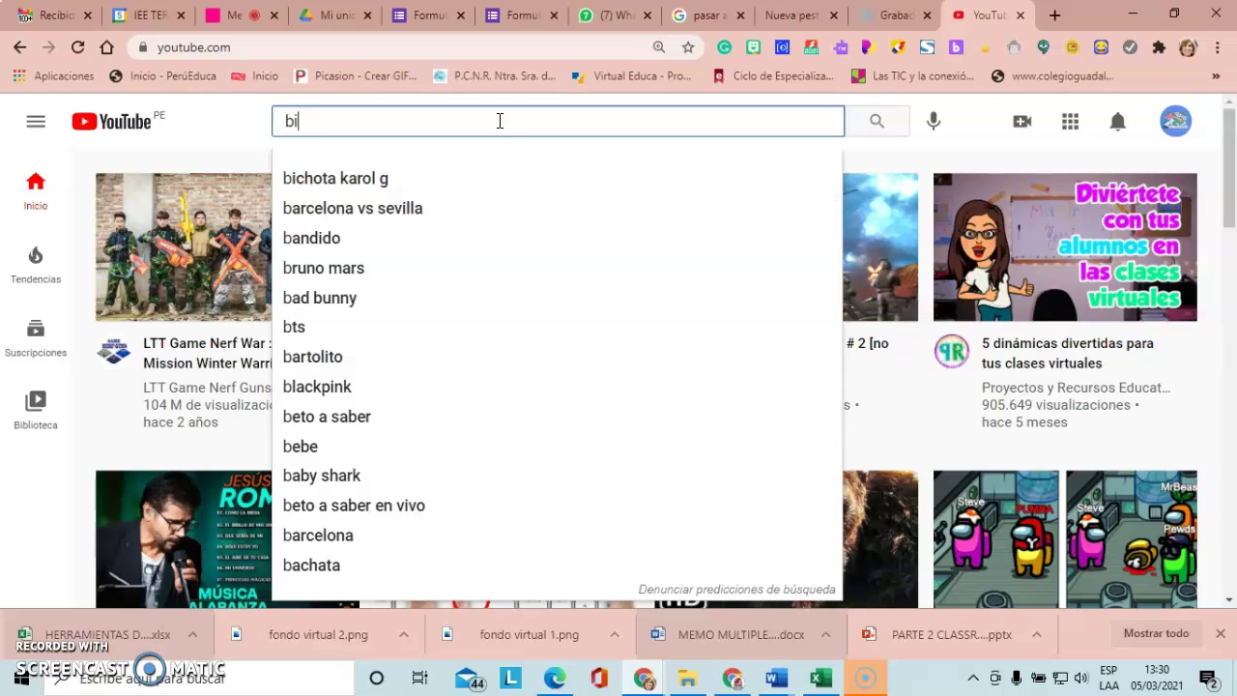
{"action": "type", "text": "enve"}
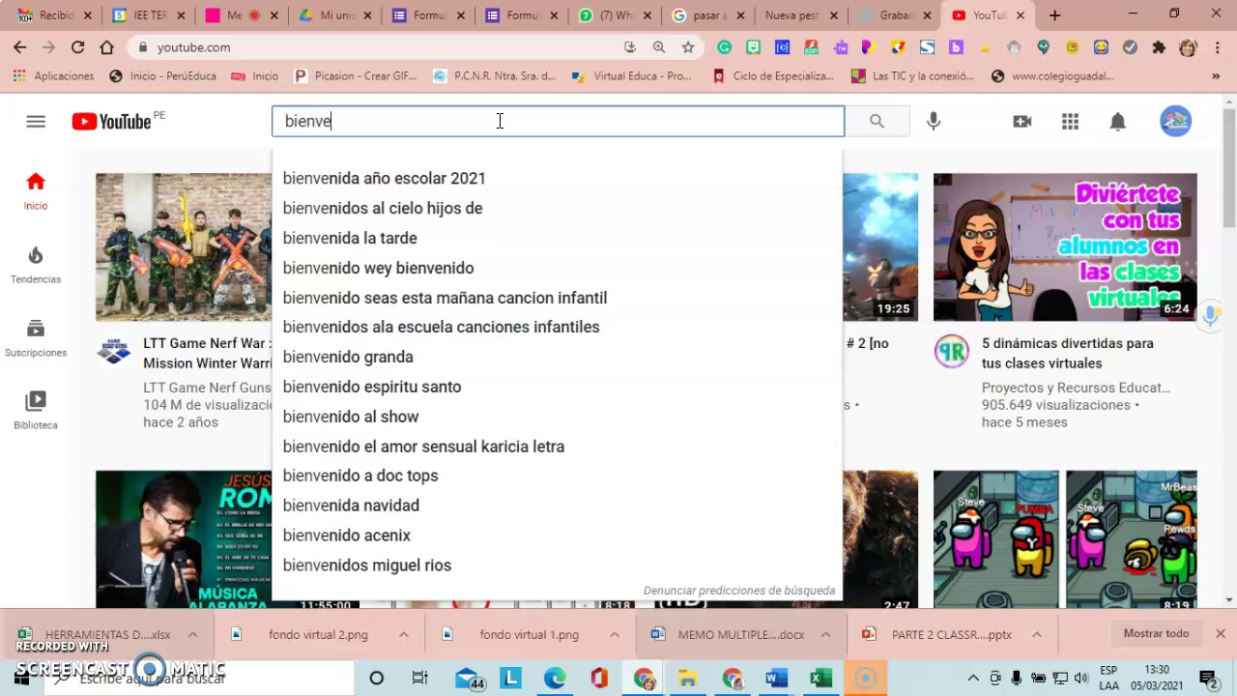
{"action": "left_click", "coordinate": [480, 176]}
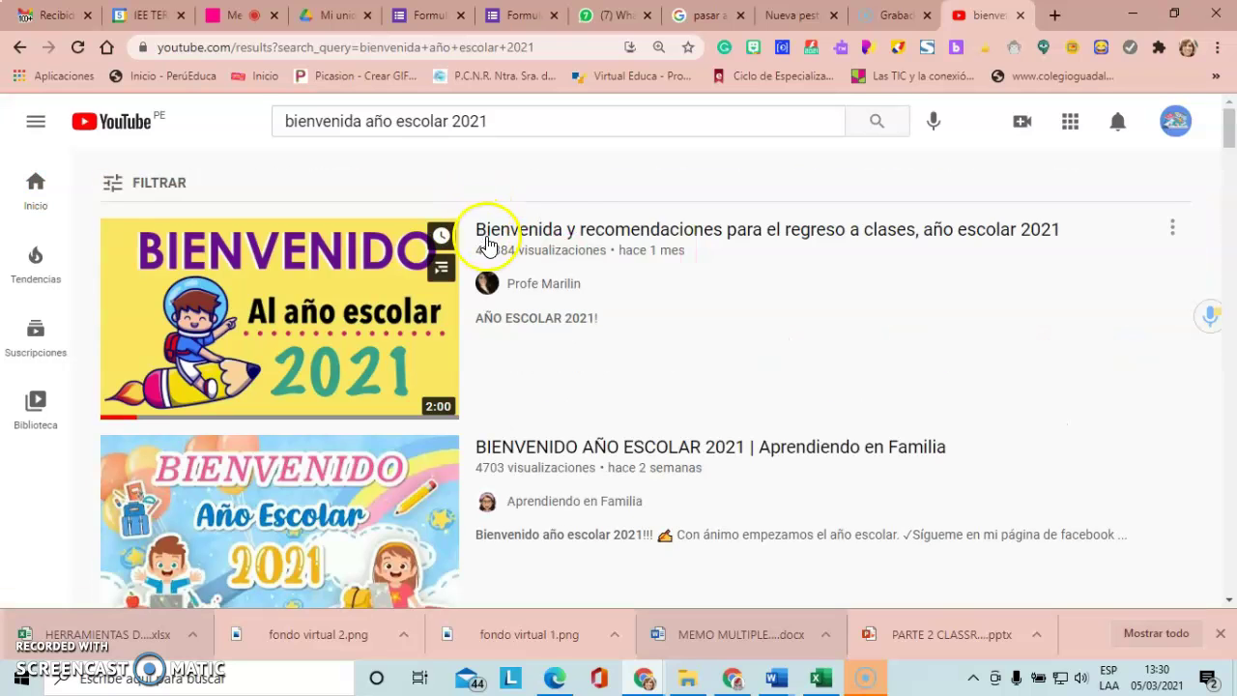
Open the video "Bienvenida y recomendaciones para el regreso a clases, año escolar 2021" and skip its advert
{"action": "left_click", "coordinate": [575, 235]}
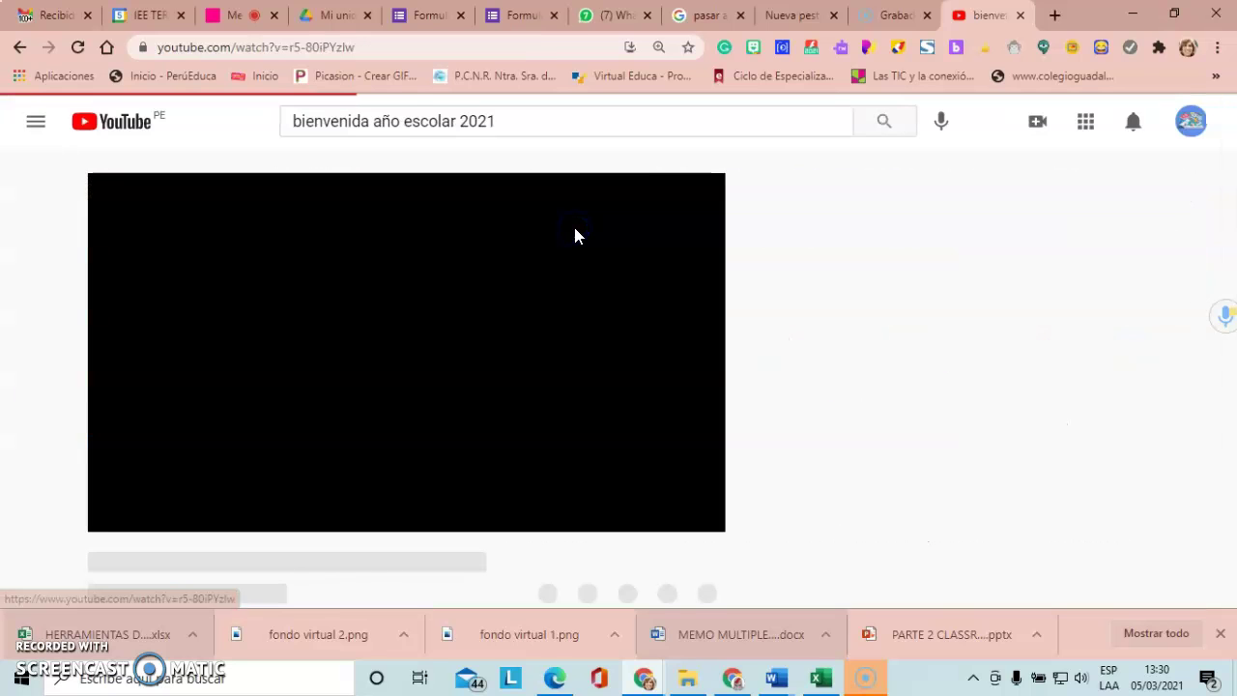
{"action": "left_click_drag", "start_coordinate": [1220, 199], "coordinate": [684, 434]}
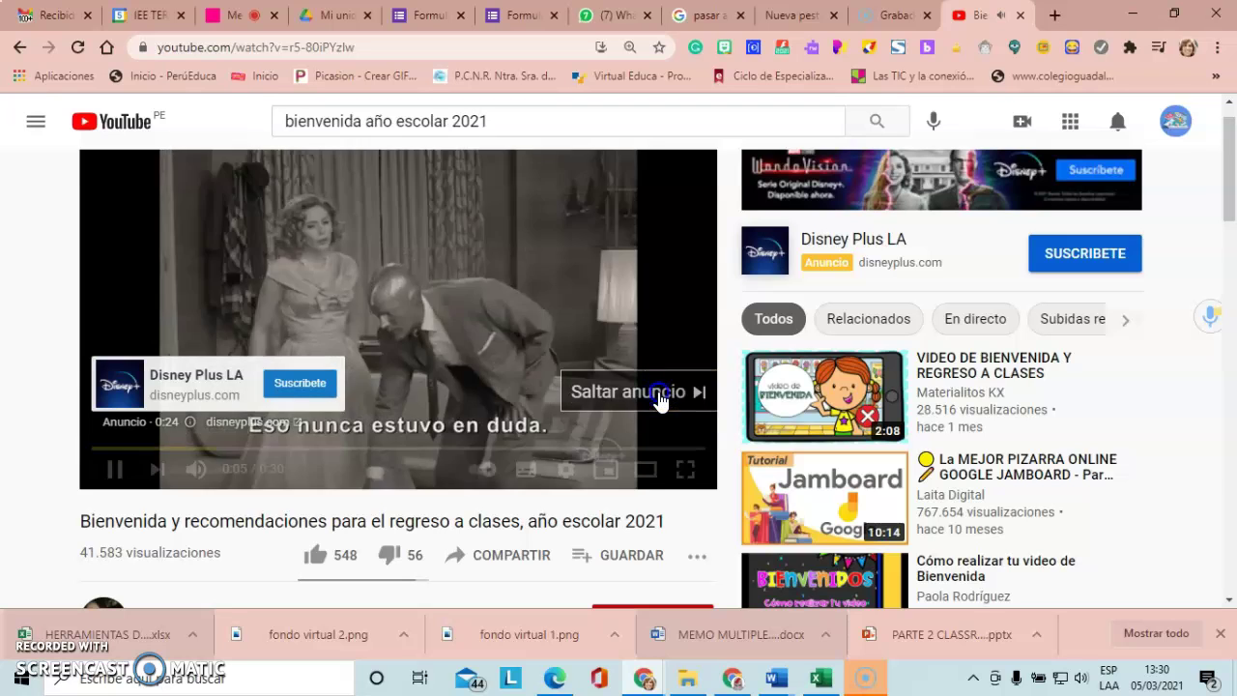
{"action": "left_click", "coordinate": [660, 398]}
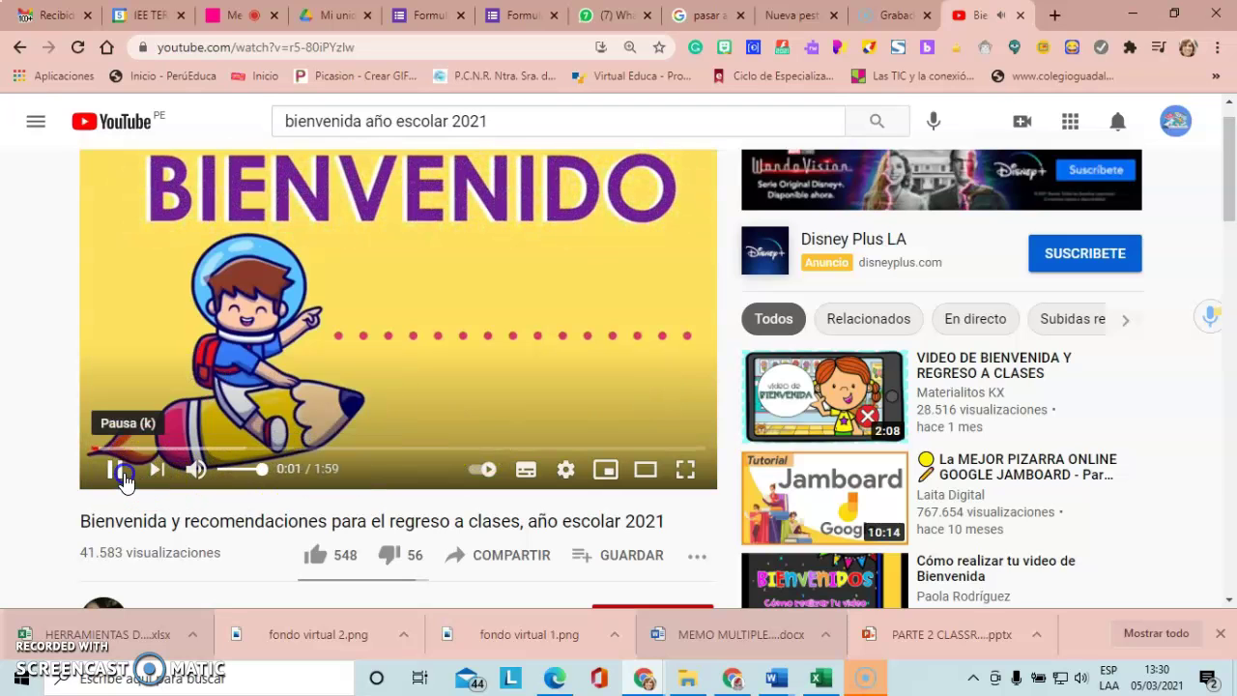
Pause the welcome video and copy its short link from the sharing options
{"action": "left_click", "coordinate": [118, 472]}
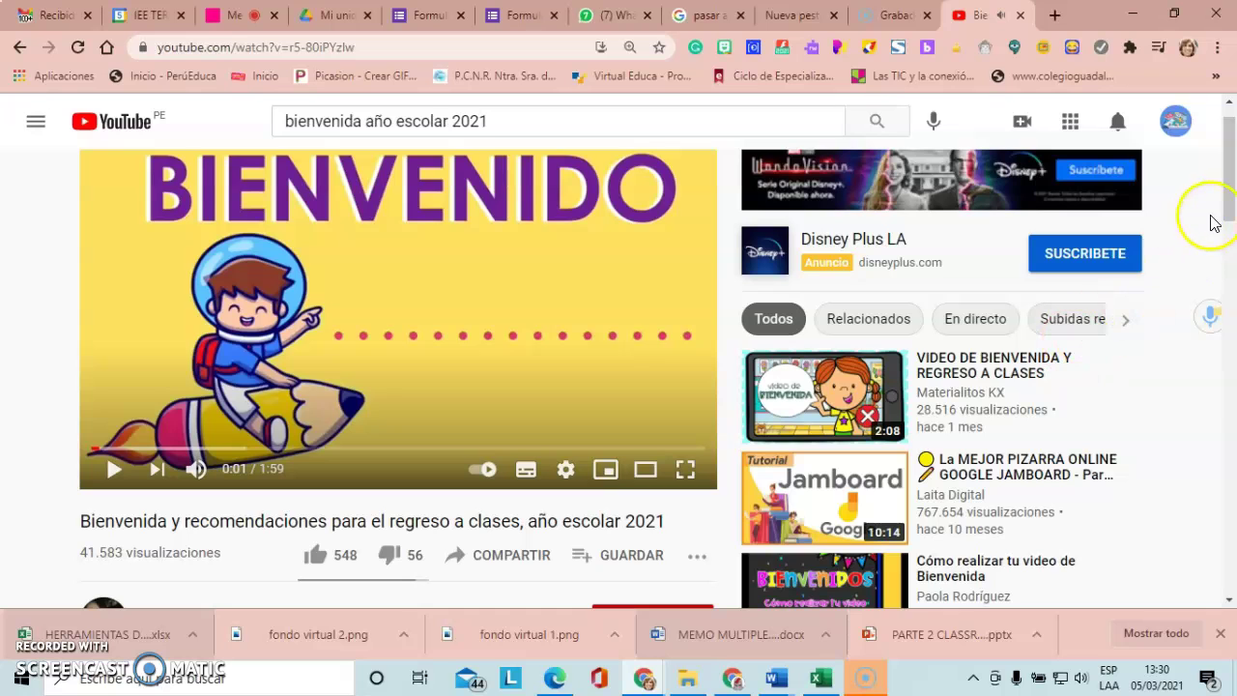
{"action": "left_click_drag", "start_coordinate": [1227, 208], "coordinate": [1230, 217]}
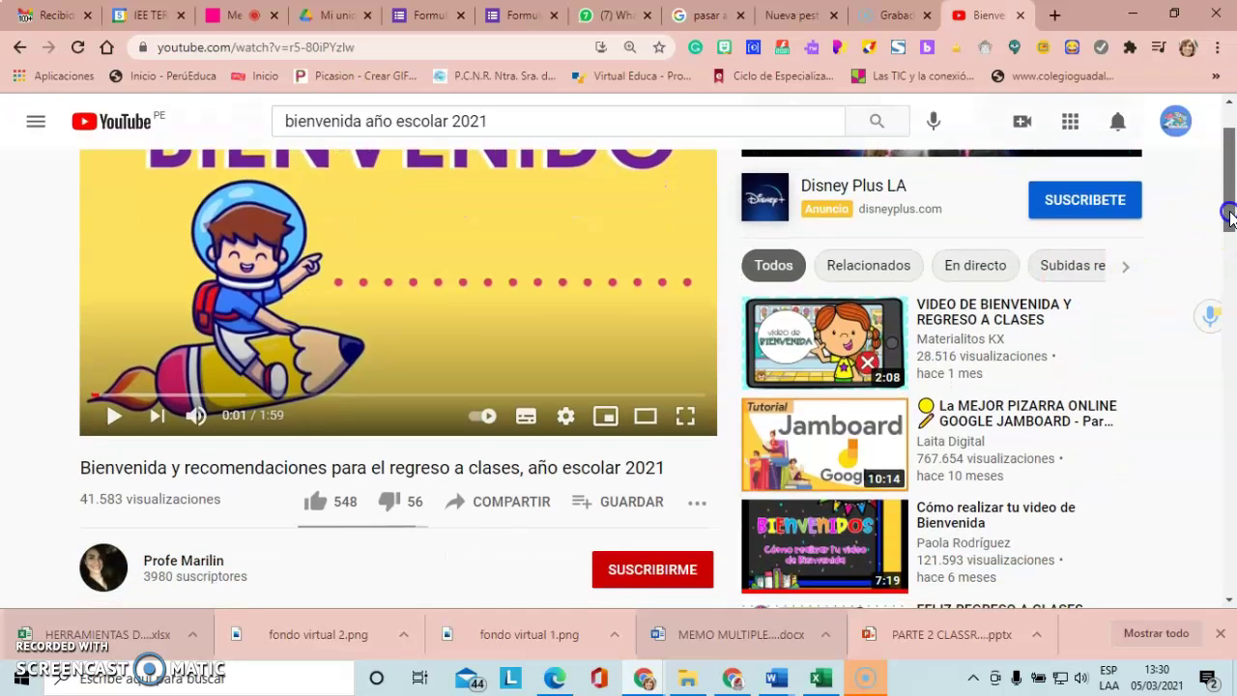
{"action": "left_click", "coordinate": [515, 508]}
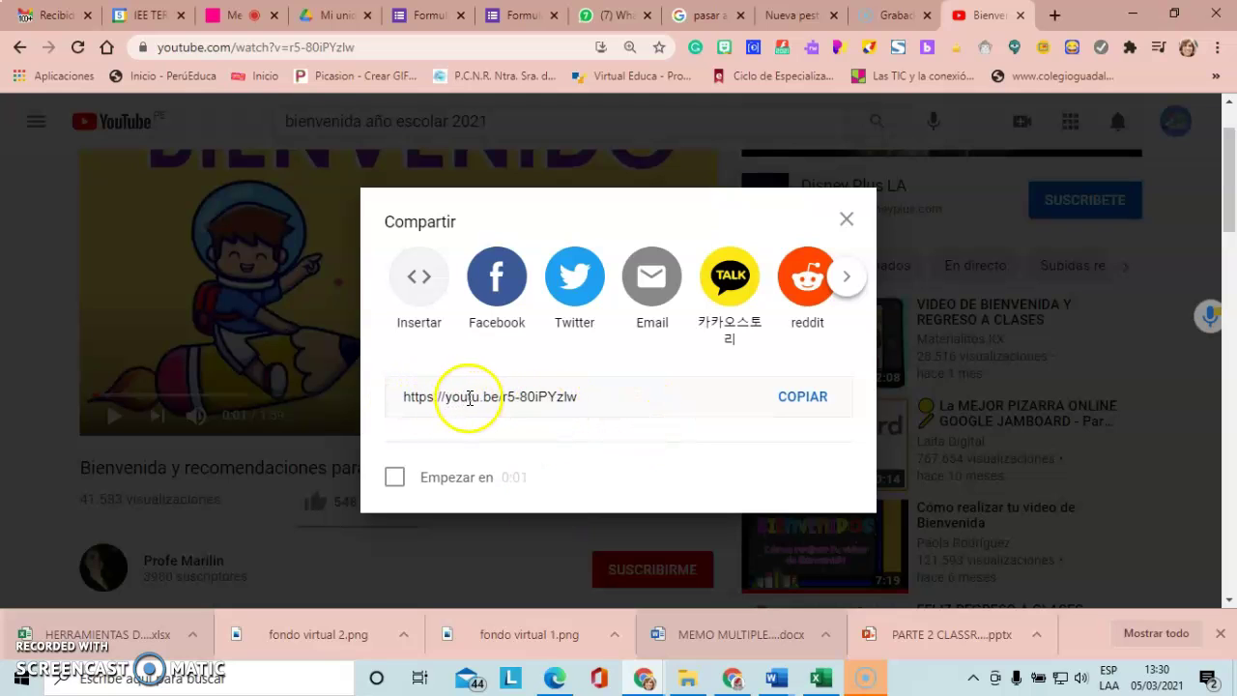
{"action": "left_click", "coordinate": [846, 220]}
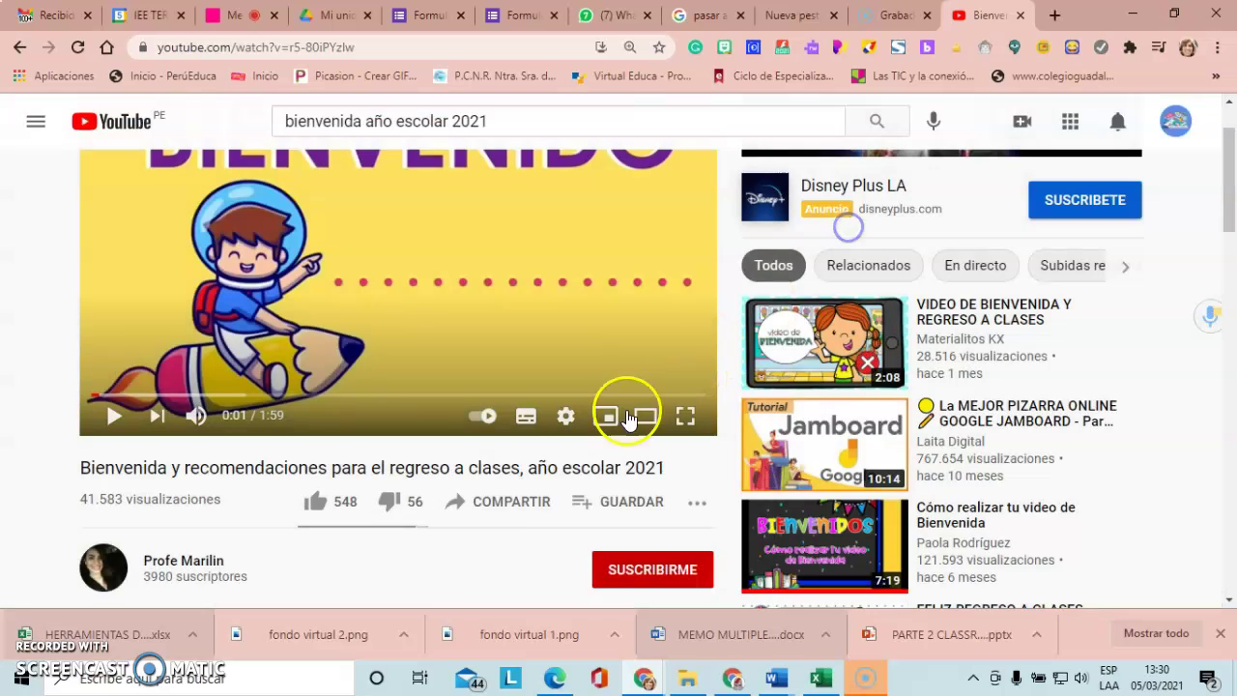
{"action": "left_click", "coordinate": [510, 507]}
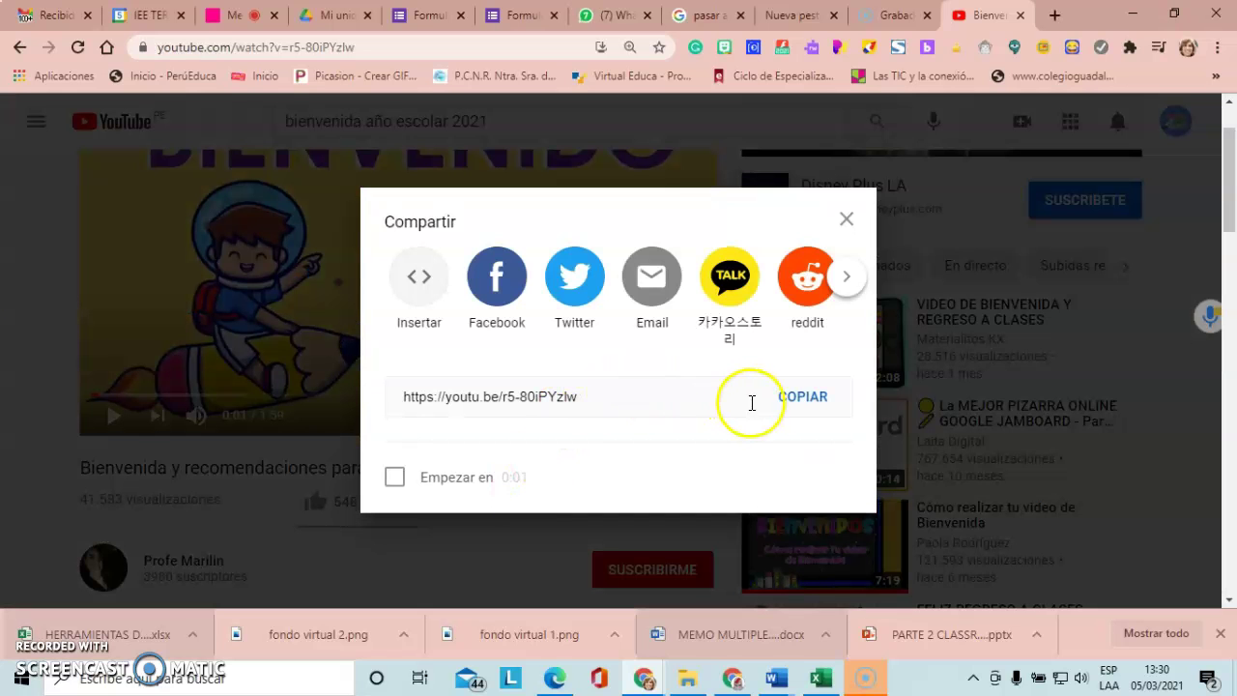
{"action": "left_click", "coordinate": [785, 399]}
{"action": "key", "text": "ctrl+c"}
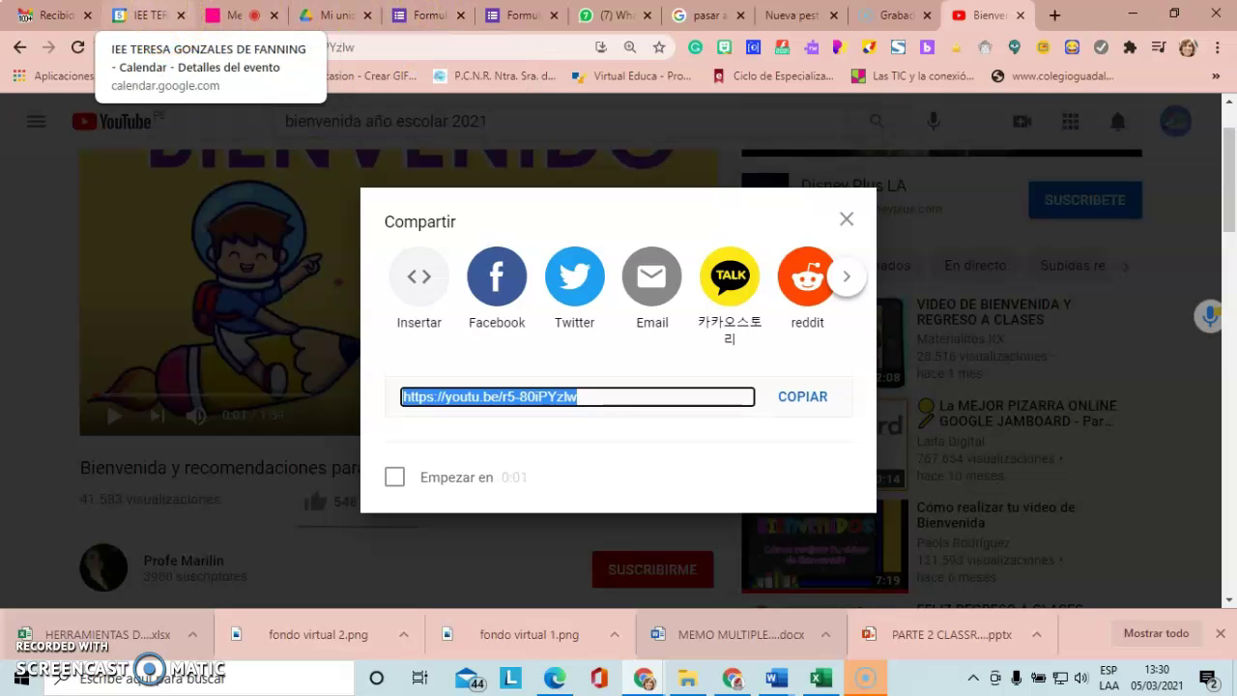
{"action": "left_click", "coordinate": [152, 14]}
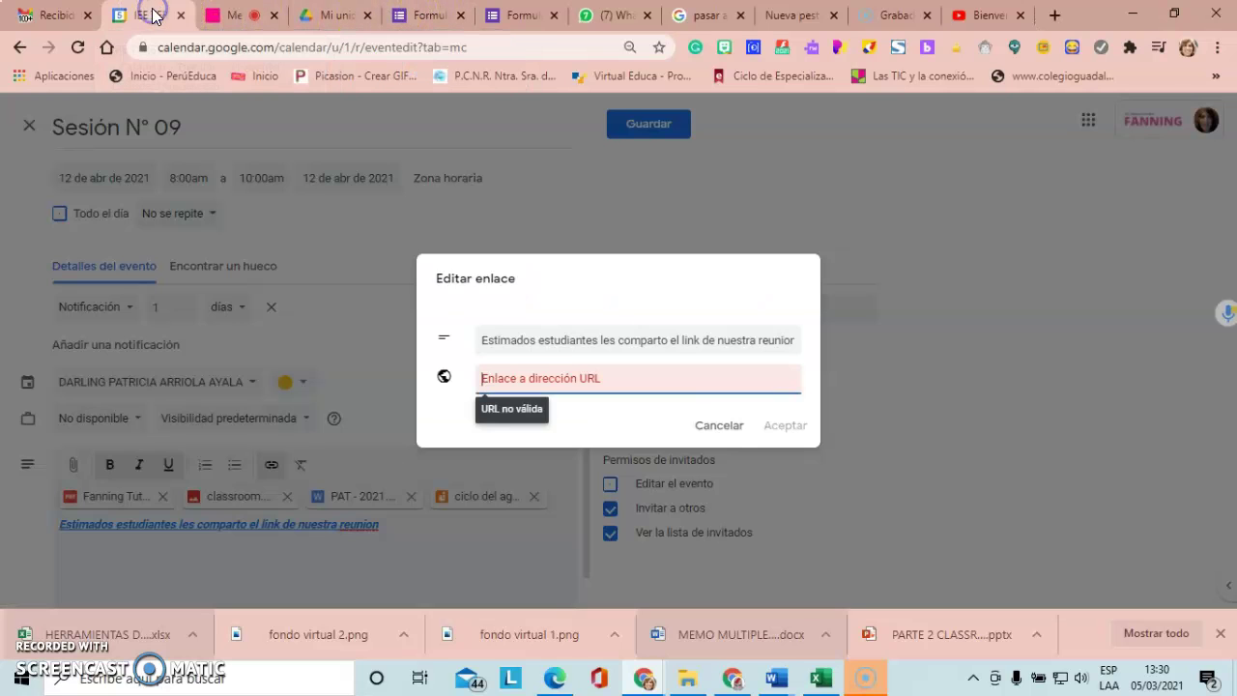
{"action": "left_click", "coordinate": [486, 377]}
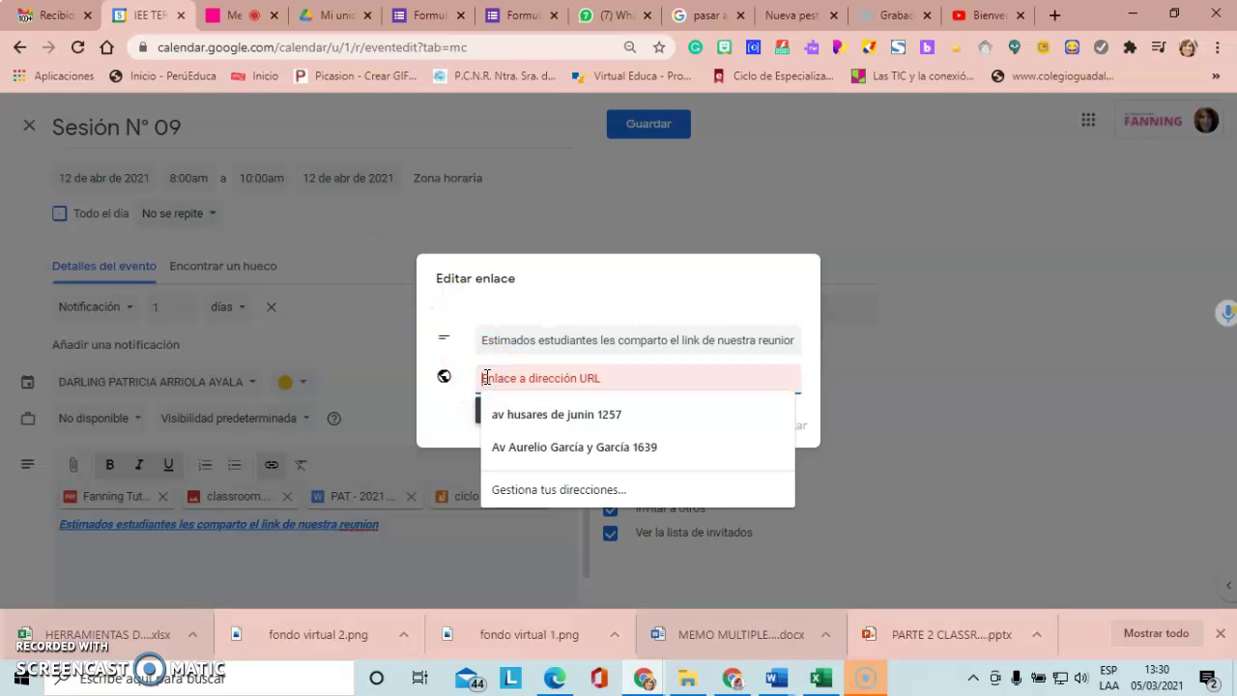
{"action": "key", "text": "ctrl+v"}
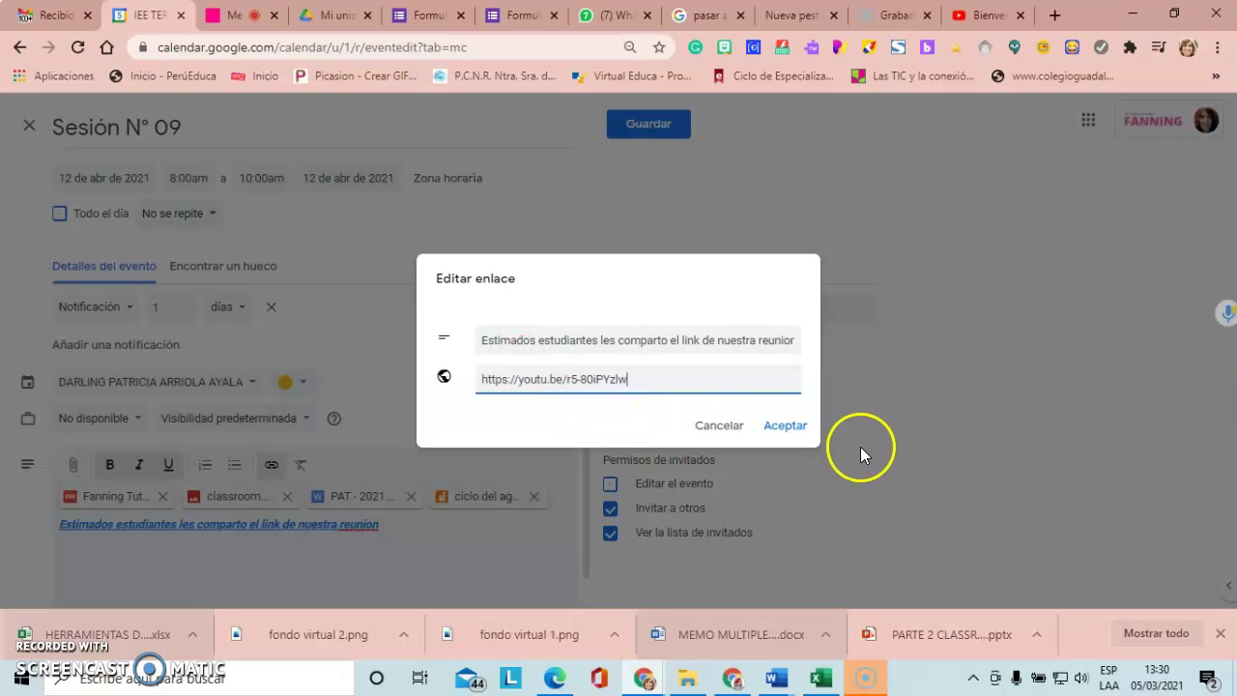
Go back to the YouTube video and review its sharing options for copying the link
{"action": "left_click", "coordinate": [987, 15]}
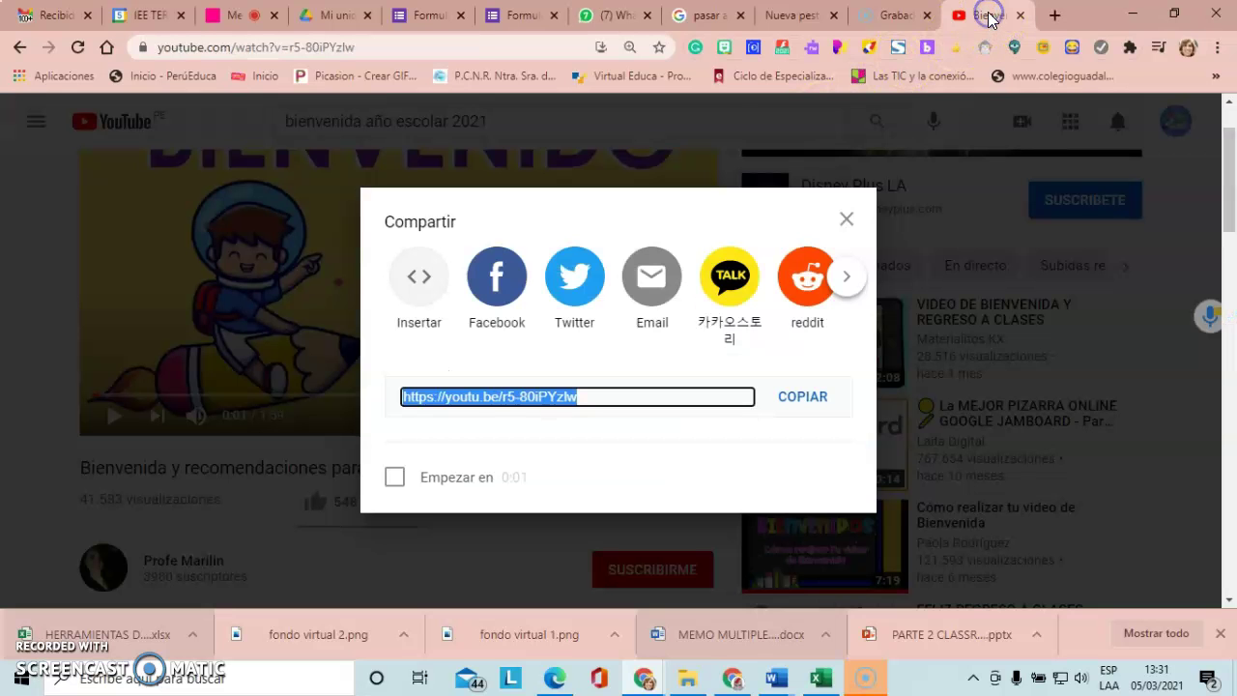
{"action": "left_click", "coordinate": [847, 219]}
{"action": "left_click", "coordinate": [463, 501]}
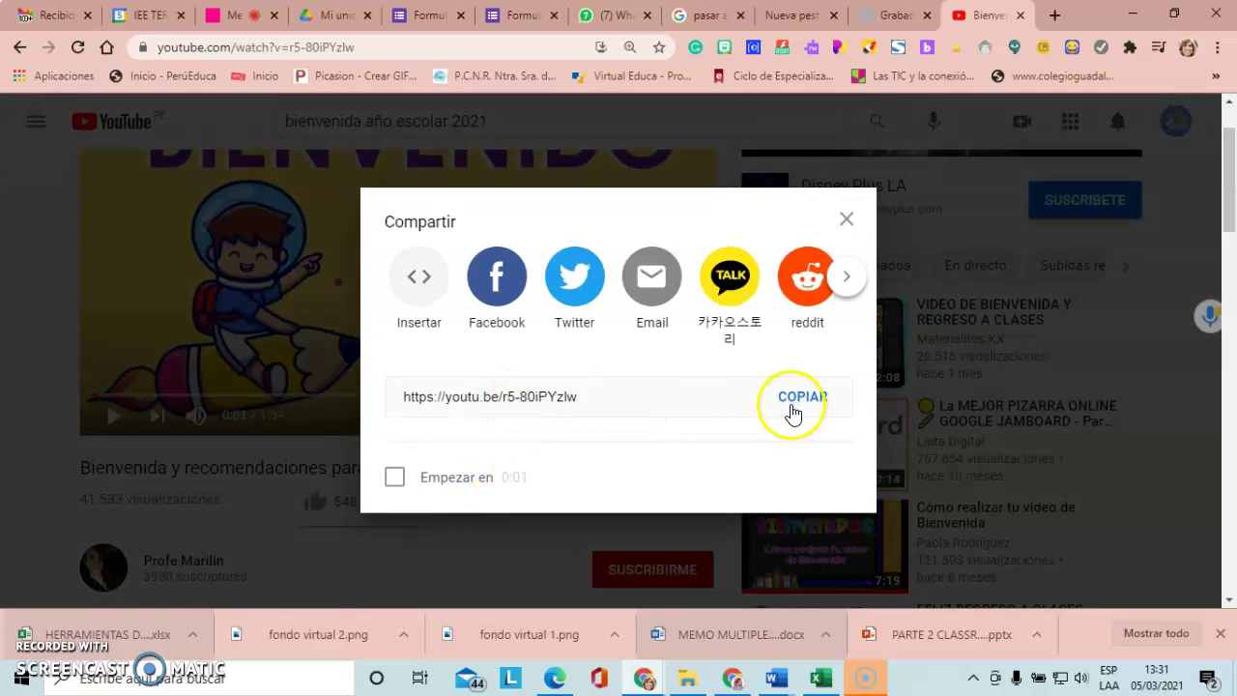
{"action": "left_click", "coordinate": [847, 220]}
{"action": "scroll", "coordinate": [1231, 222], "scroll_direction": "up", "scroll_amount": 2}
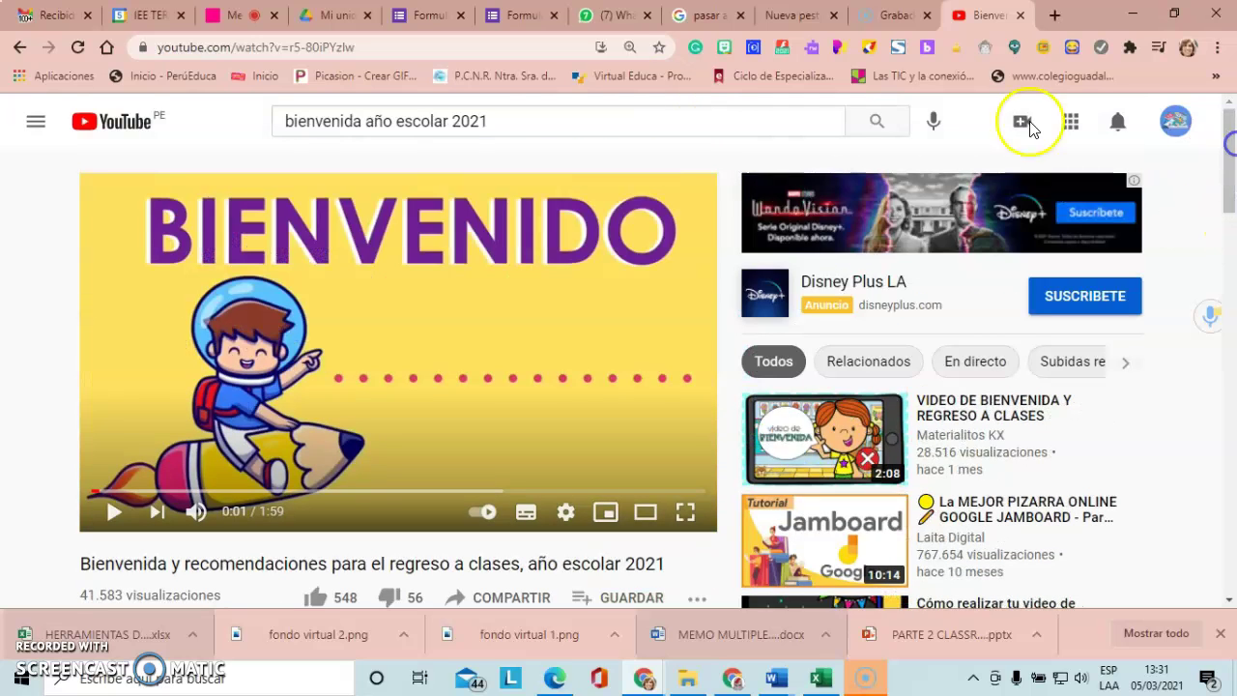
Copy the video's full web address from the browser's address field
{"action": "left_click", "coordinate": [519, 48]}
{"action": "left_click", "coordinate": [421, 47]}
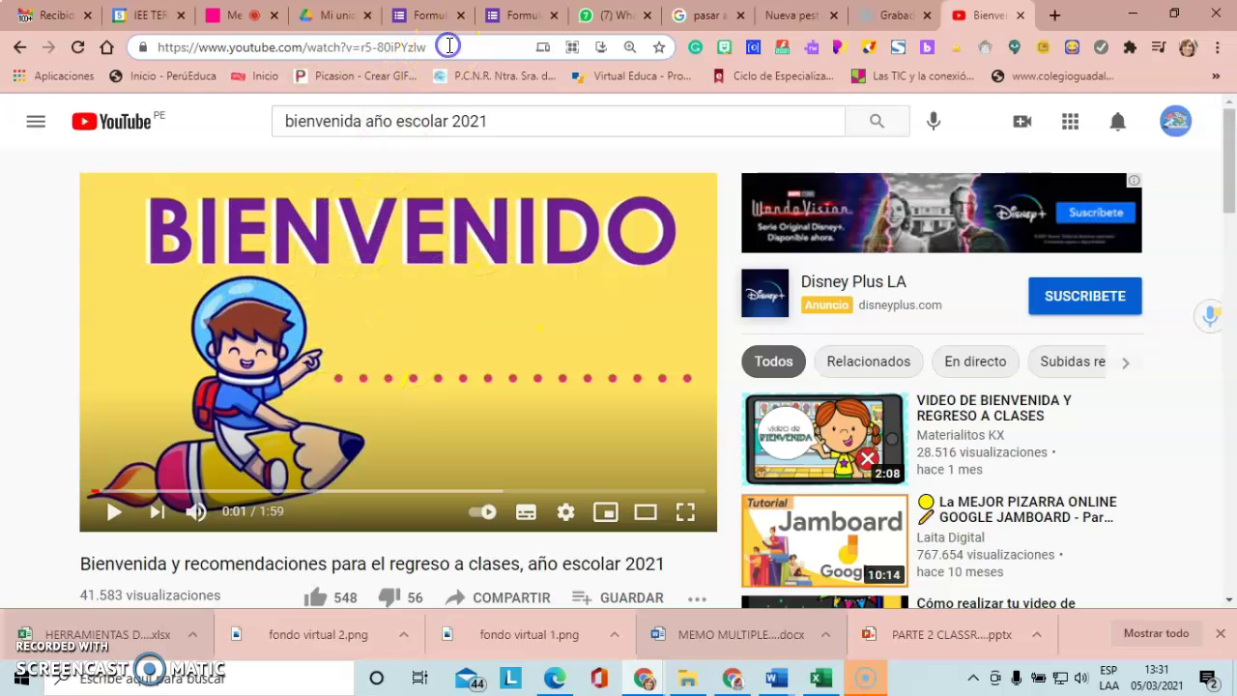
{"action": "left_click_drag", "start_coordinate": [449, 46], "coordinate": [145, 45]}
{"action": "right_click", "coordinate": [203, 46]}
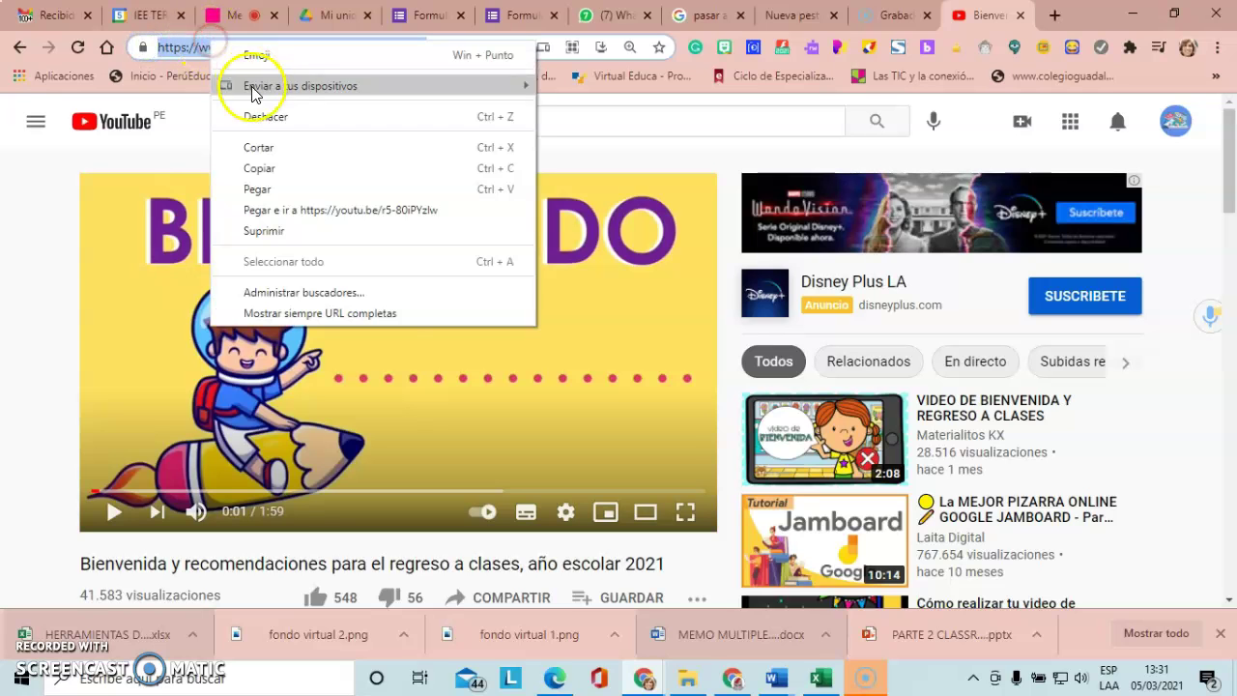
{"action": "left_click", "coordinate": [258, 169]}
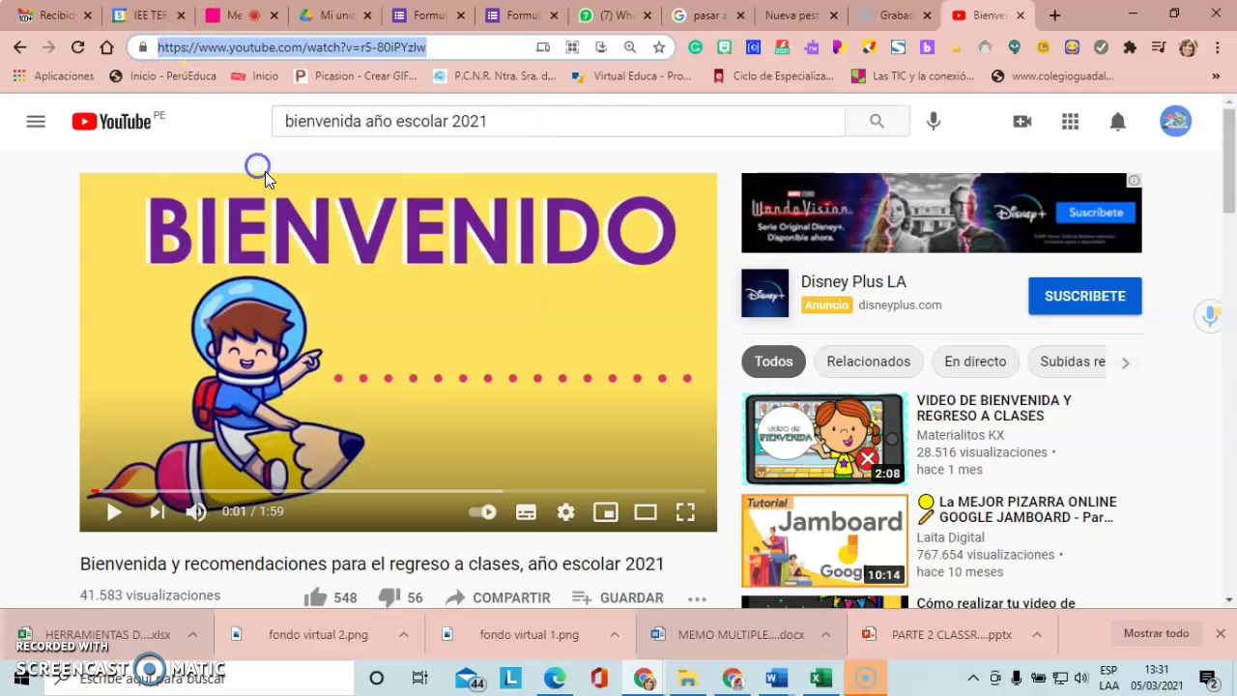
{"action": "left_click", "coordinate": [149, 14]}
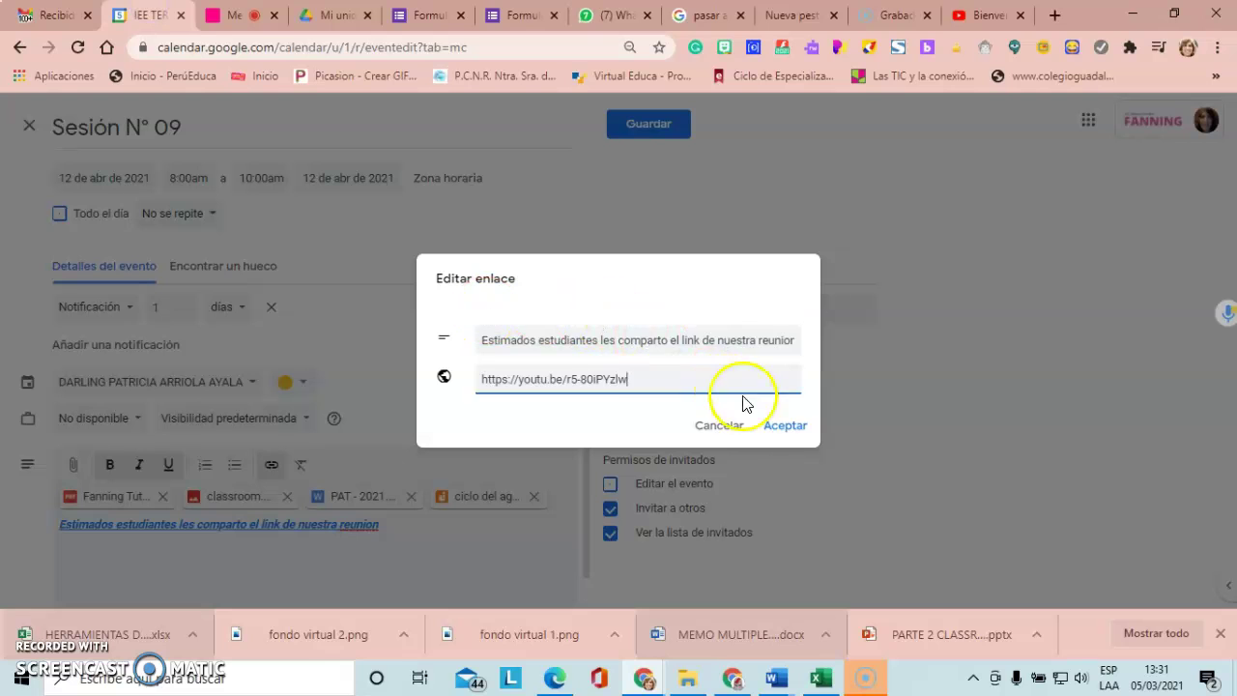
{"action": "left_click", "coordinate": [739, 433]}
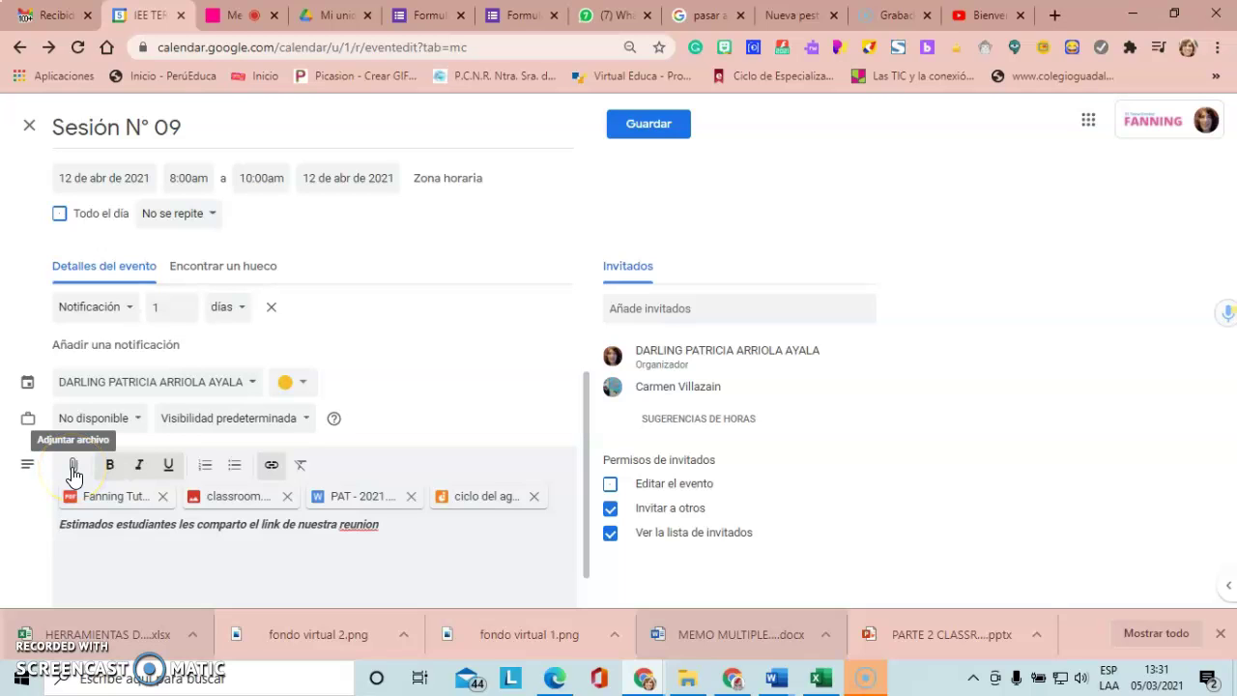
{"action": "left_click", "coordinate": [272, 468]}
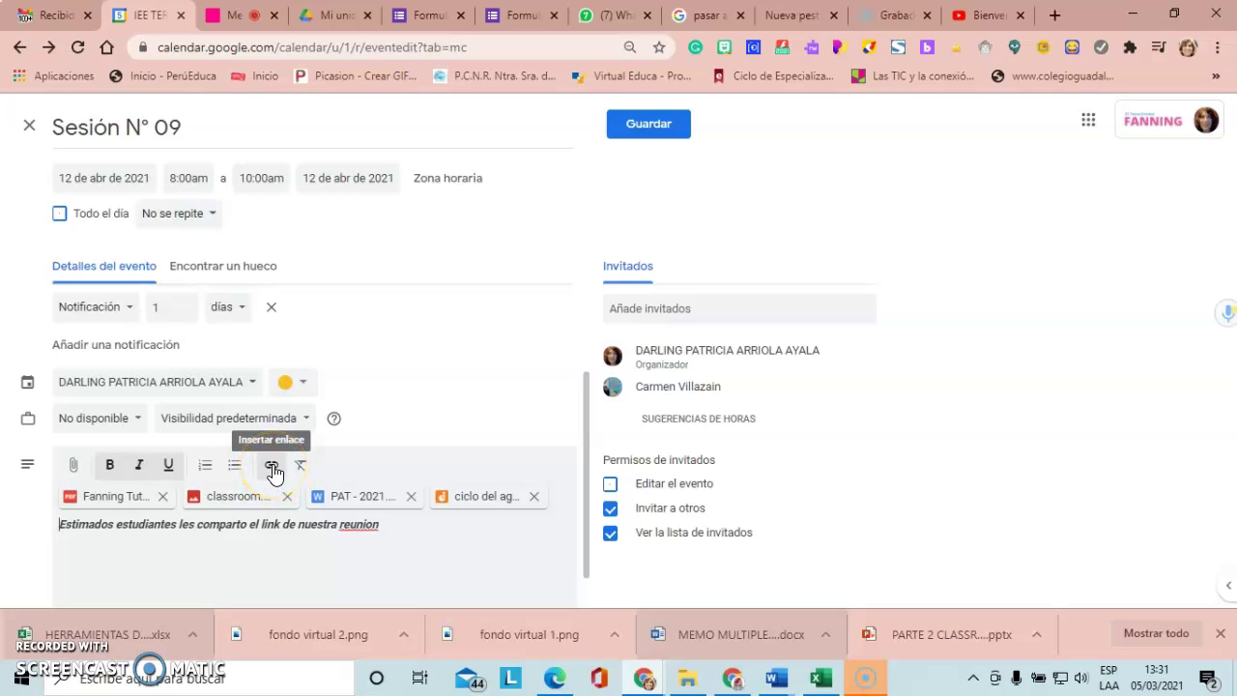
{"action": "left_click", "coordinate": [273, 468]}
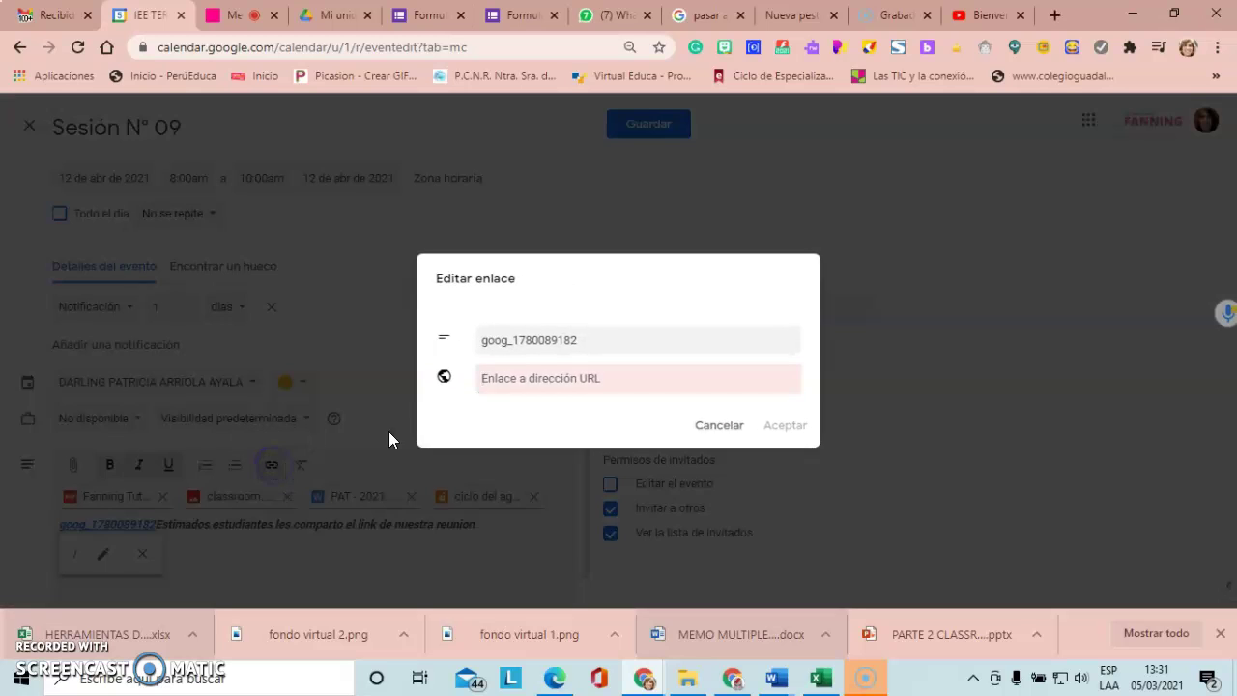
{"action": "left_click", "coordinate": [496, 383]}
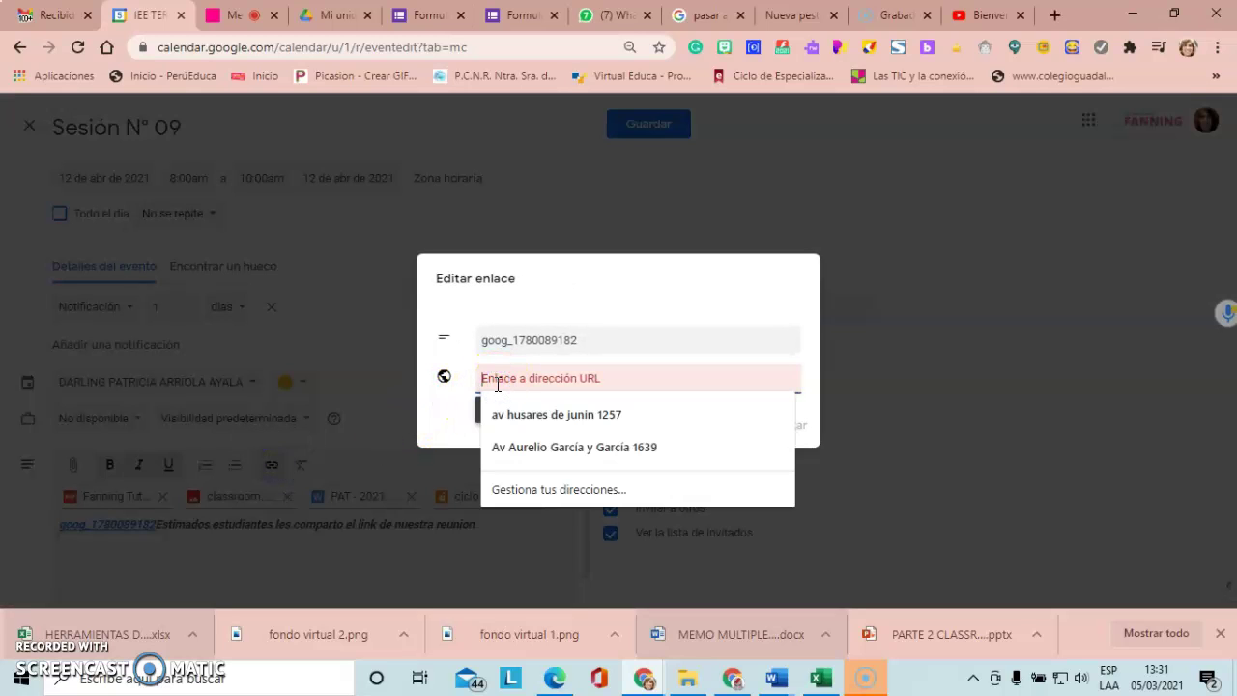
{"action": "key", "text": "ctrl+v"}
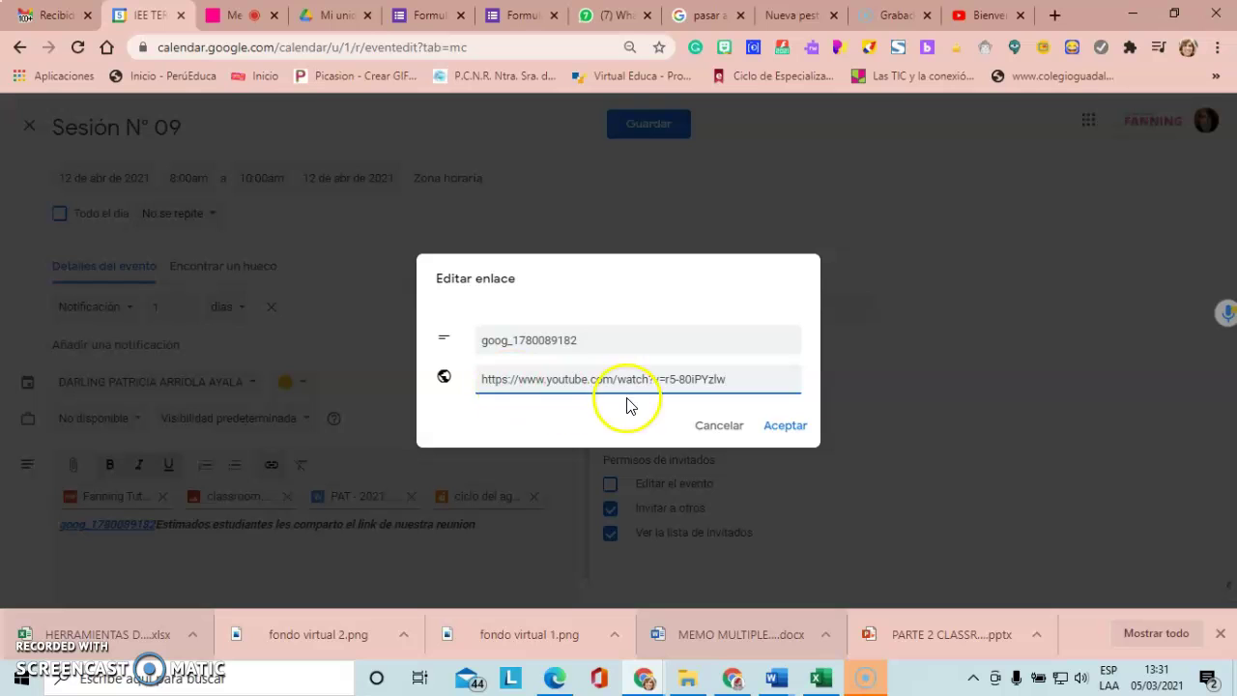
{"action": "left_click", "coordinate": [778, 426]}
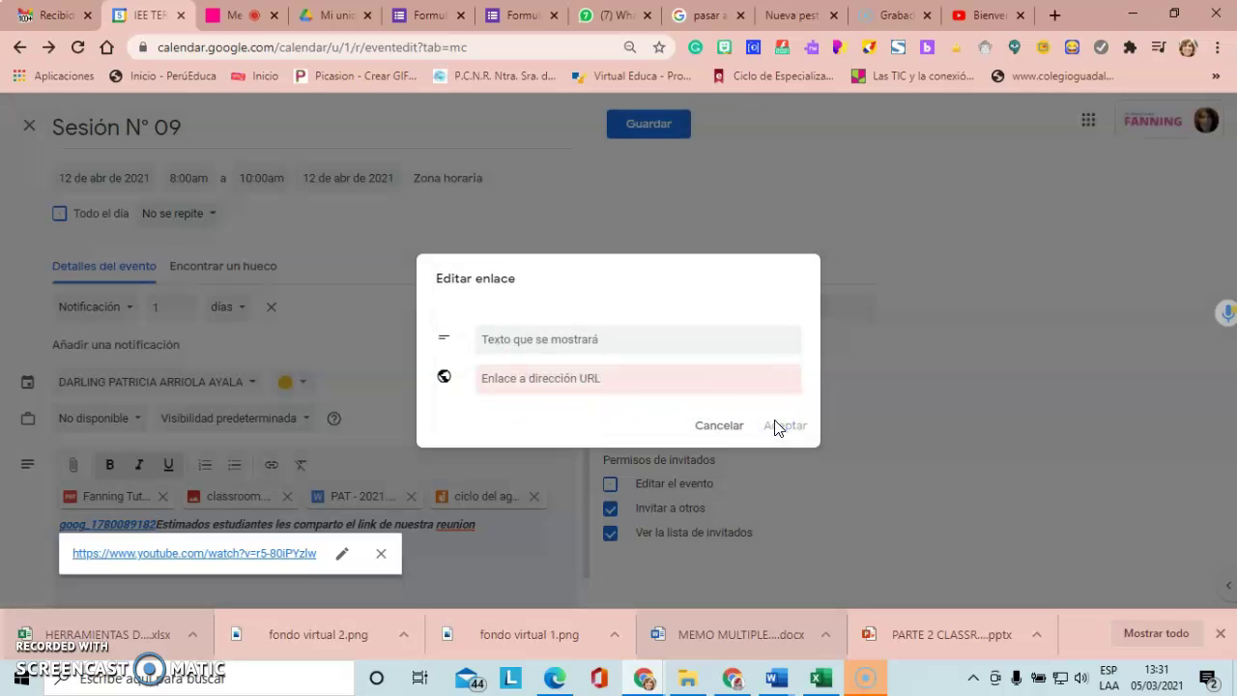
{"action": "left_click", "coordinate": [717, 426]}
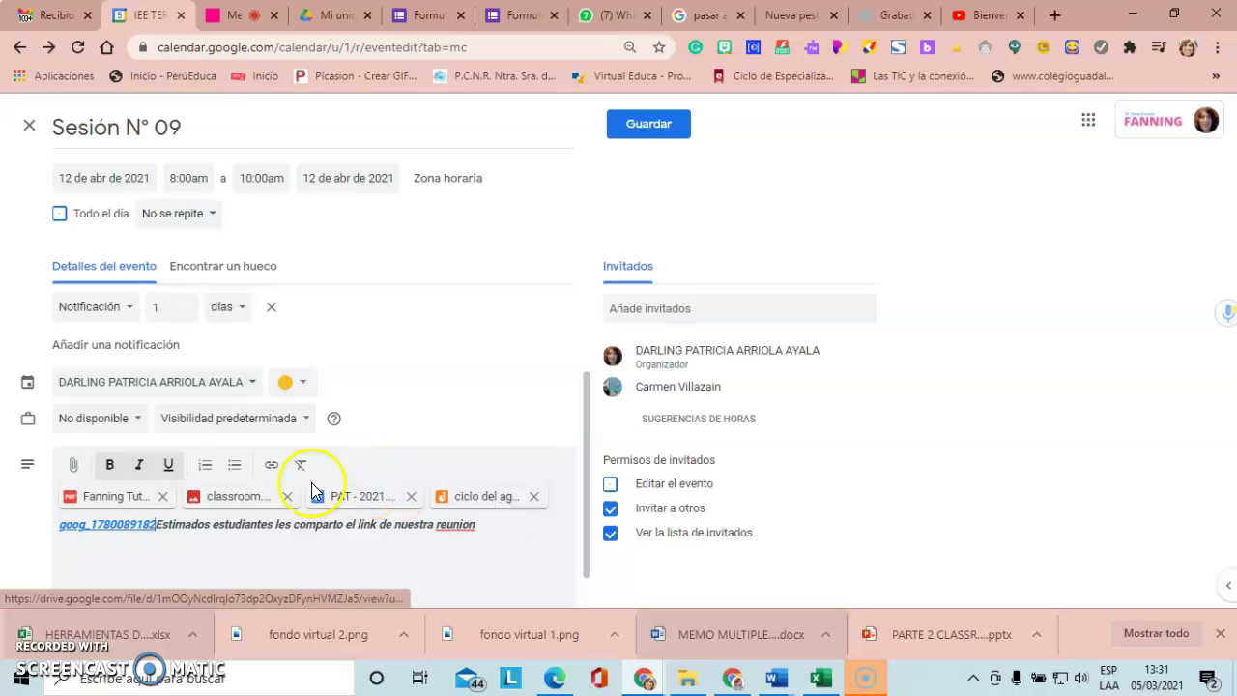
Insert another link to the video in the description, using its full YouTube address as both displayed text and URL
{"action": "left_click", "coordinate": [274, 467]}
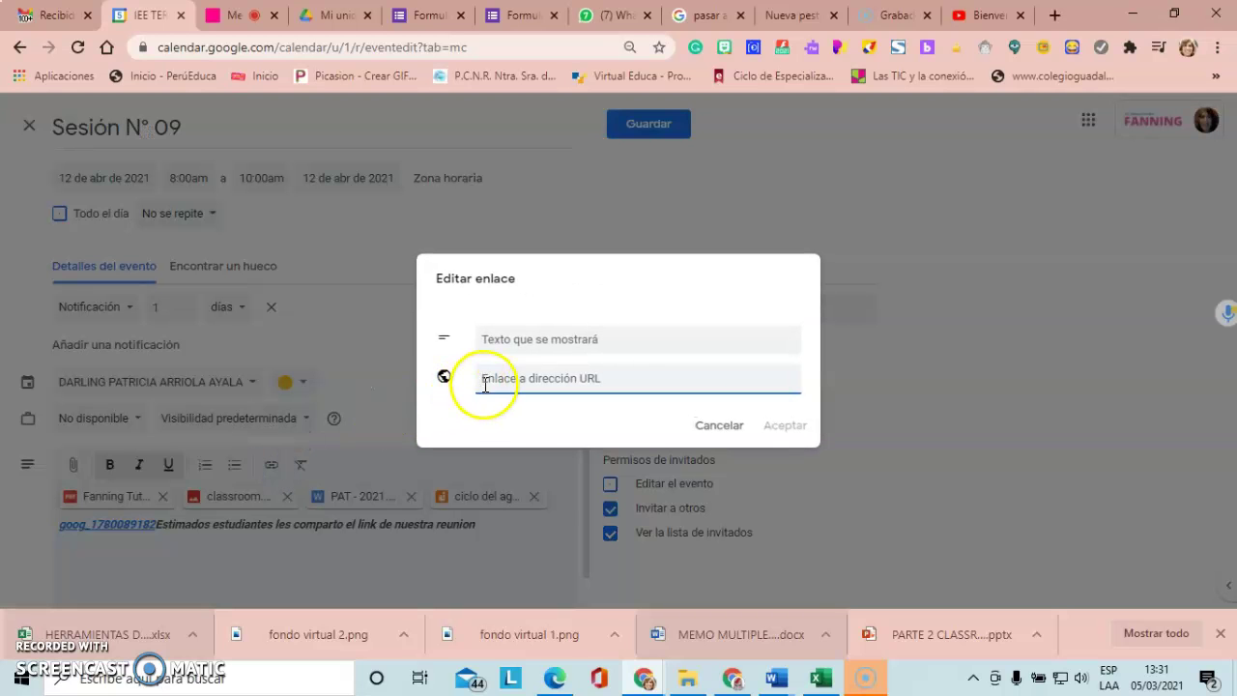
{"action": "left_click", "coordinate": [488, 380]}
{"action": "key", "text": "ctrl+v"}
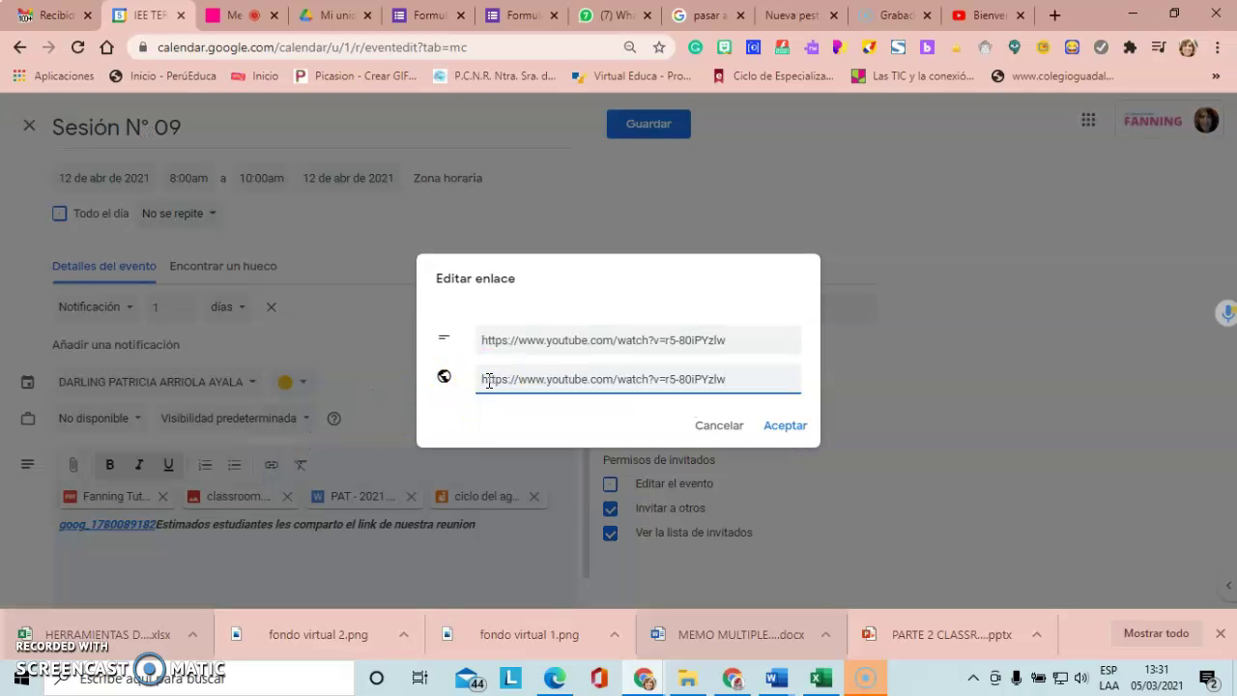
{"action": "left_click", "coordinate": [785, 425]}
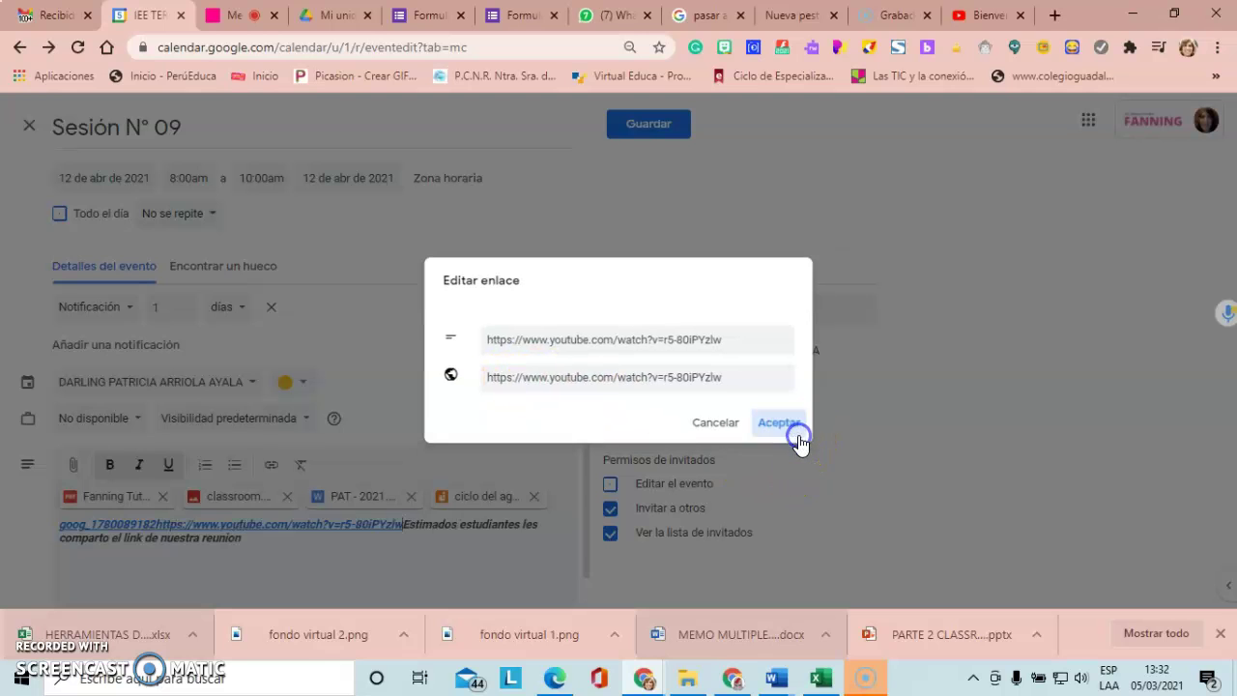
Move the description sentence onto its own line below the links and correct "reunion" to "Reunión"
{"action": "left_click", "coordinate": [527, 548]}
{"action": "left_click", "coordinate": [406, 524]}
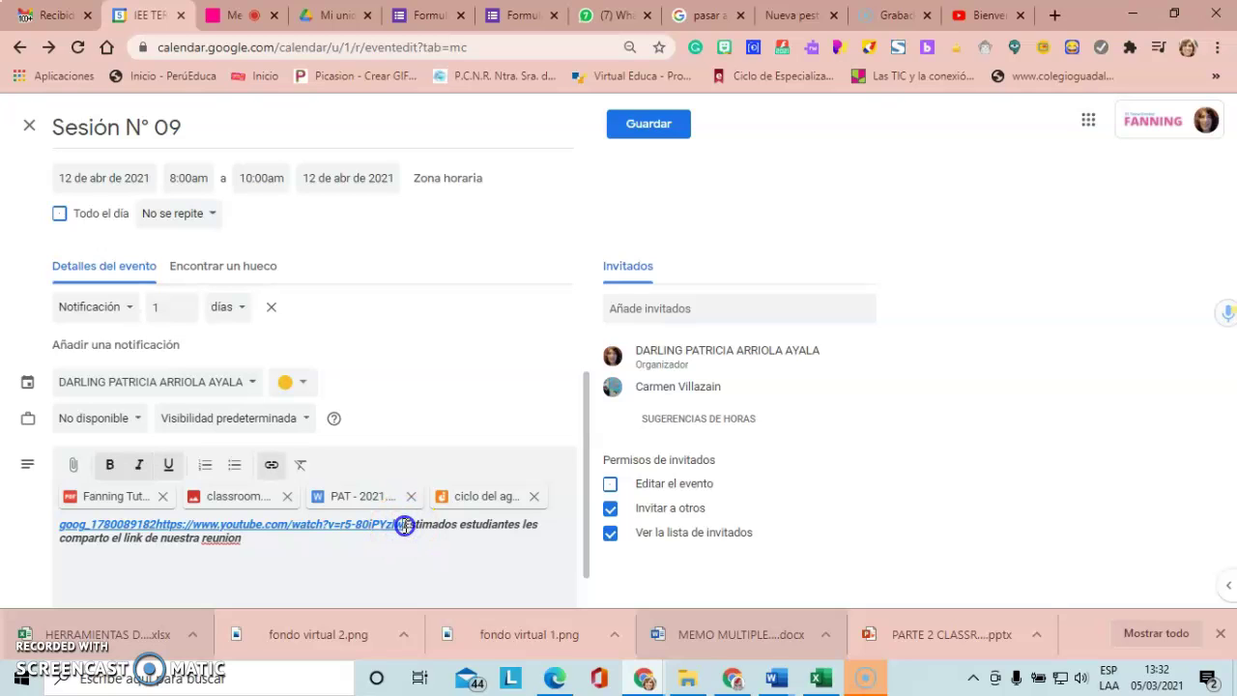
{"action": "key", "text": "Return"}
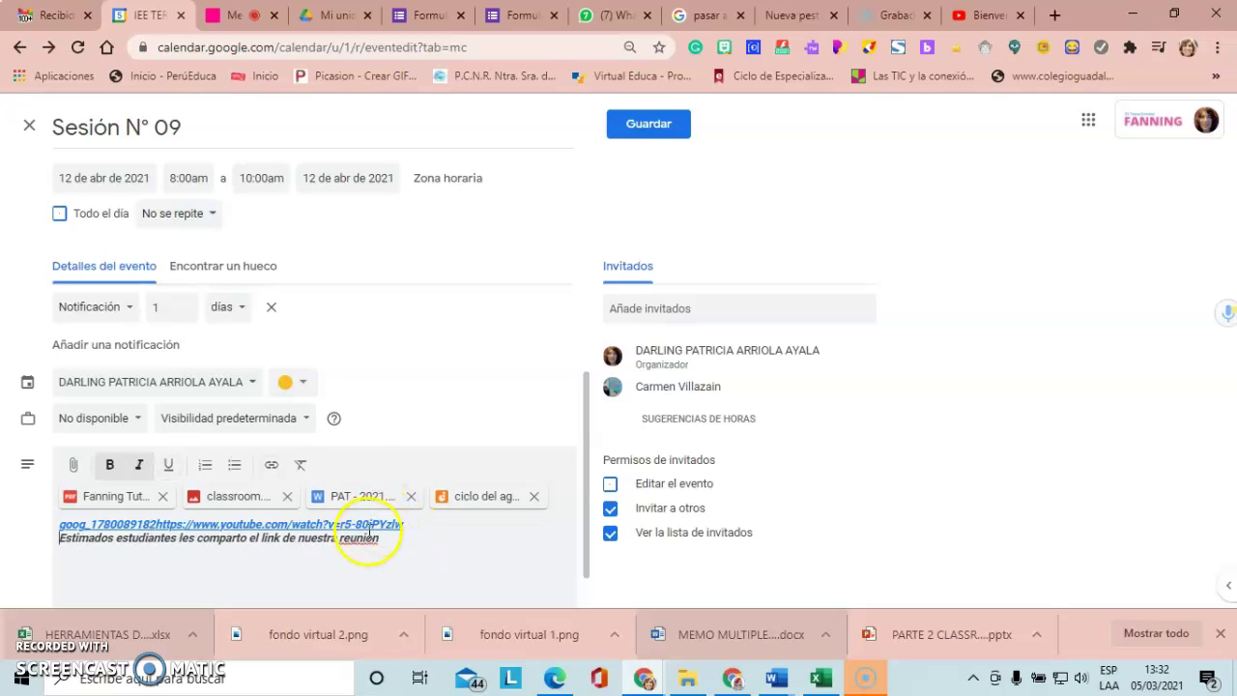
{"action": "right_click", "coordinate": [363, 528]}
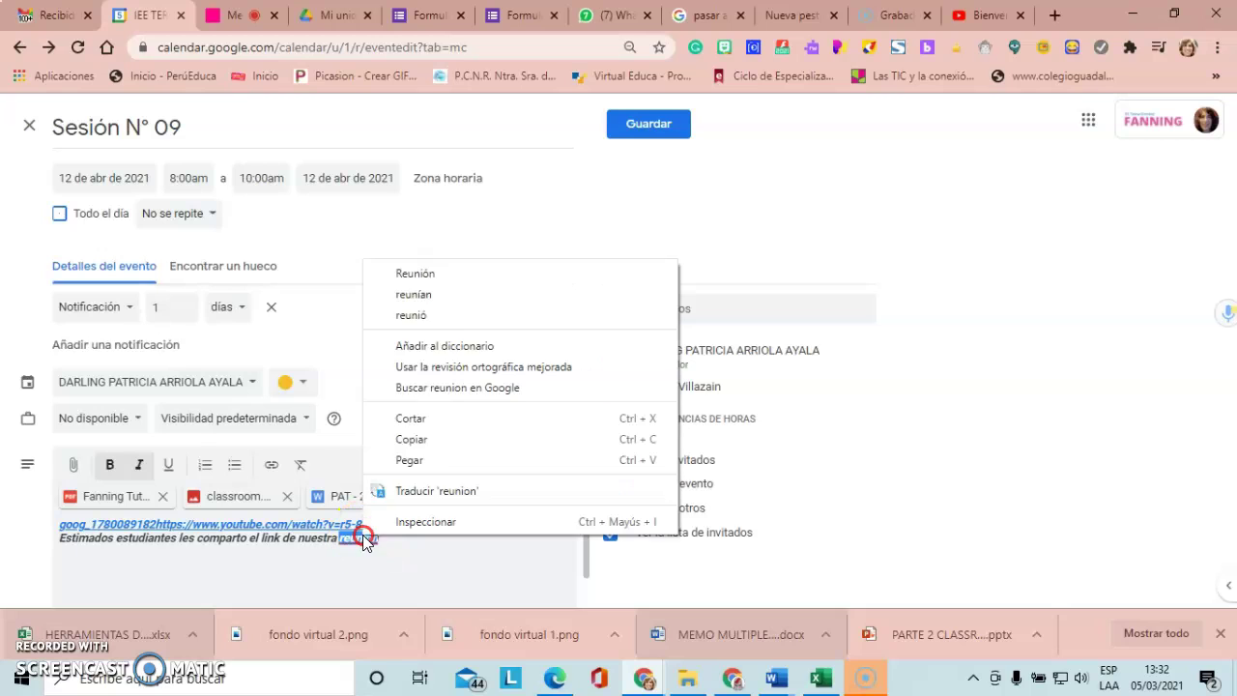
{"action": "left_click", "coordinate": [435, 282]}
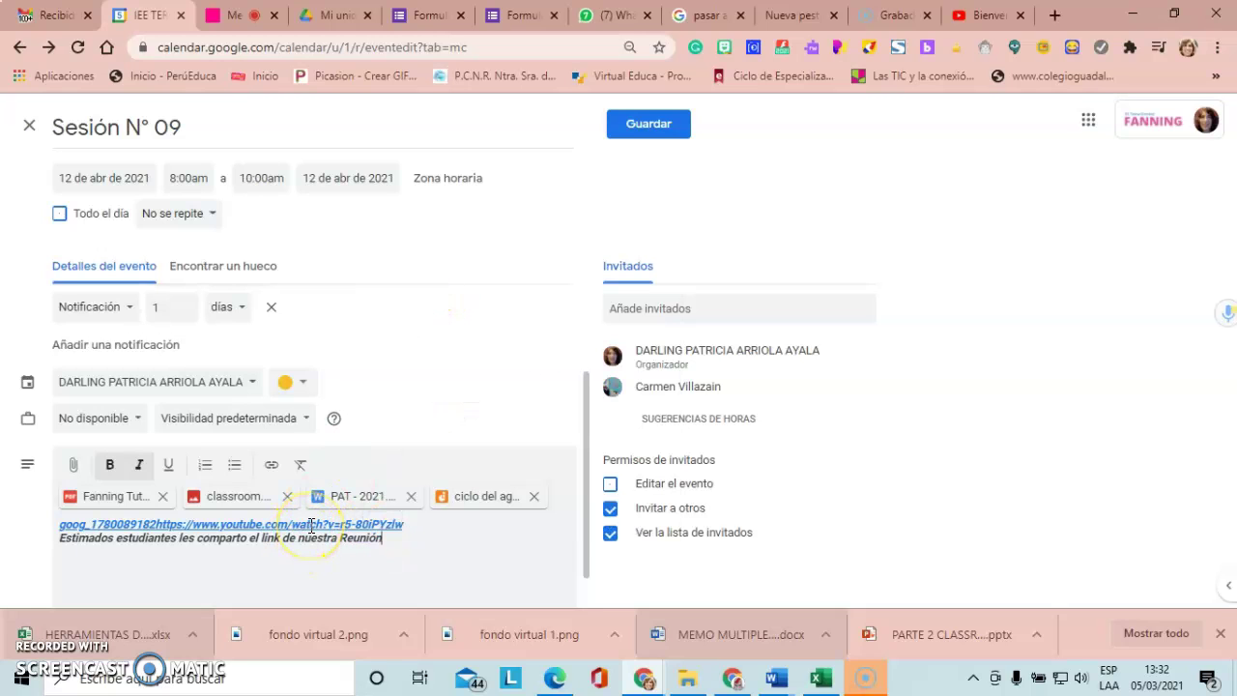
Find the contact group "DOCENTES 1 GRADO" with "DO" and add its members as event guests
{"action": "left_click", "coordinate": [659, 310]}
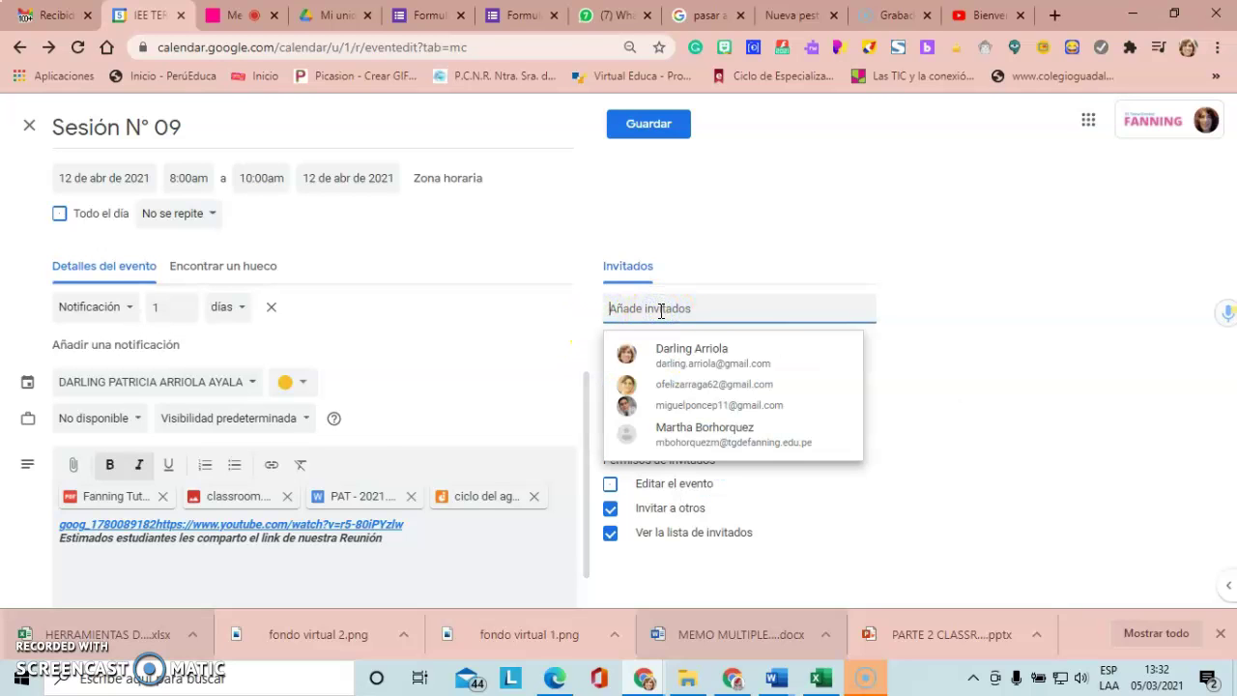
{"action": "key", "text": "Caps_Lock"}
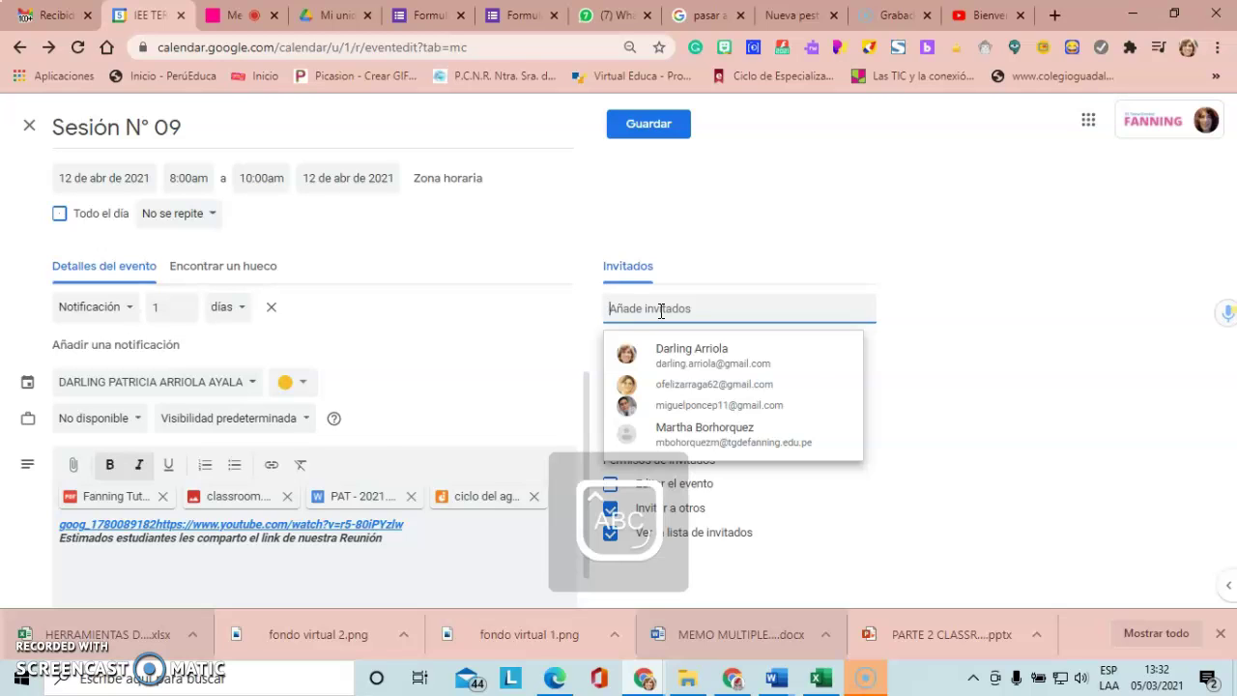
{"action": "type", "text": "DO"}
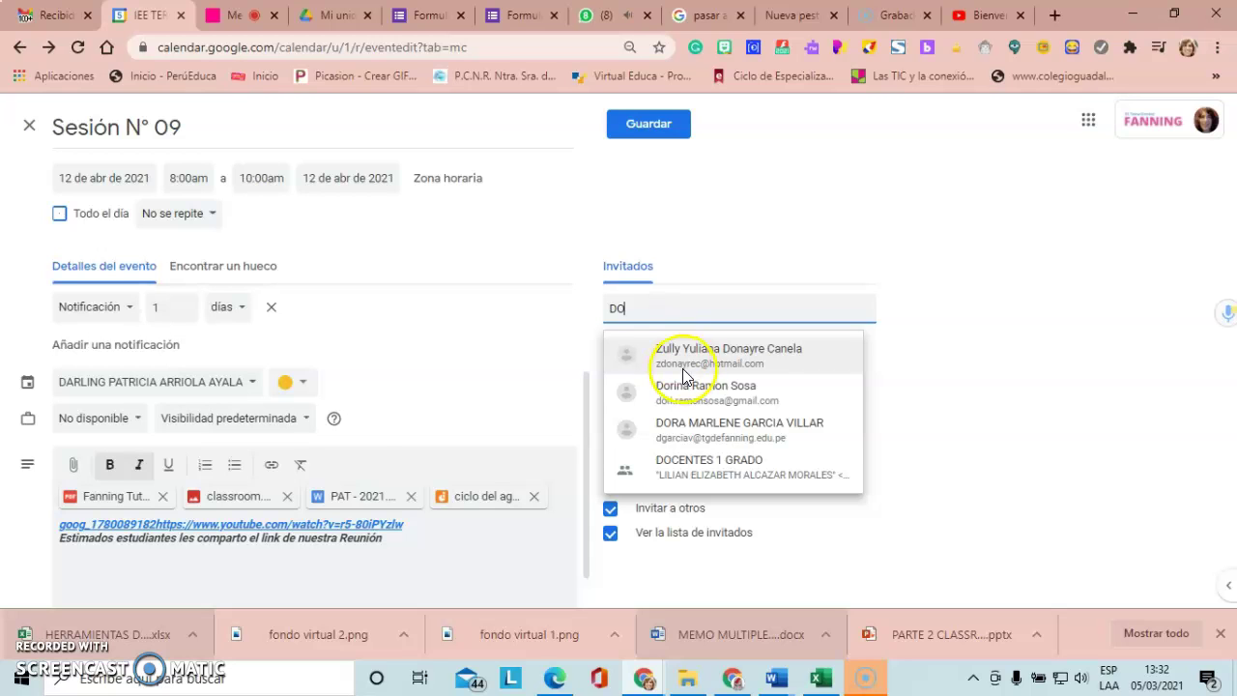
{"action": "left_click", "coordinate": [708, 467]}
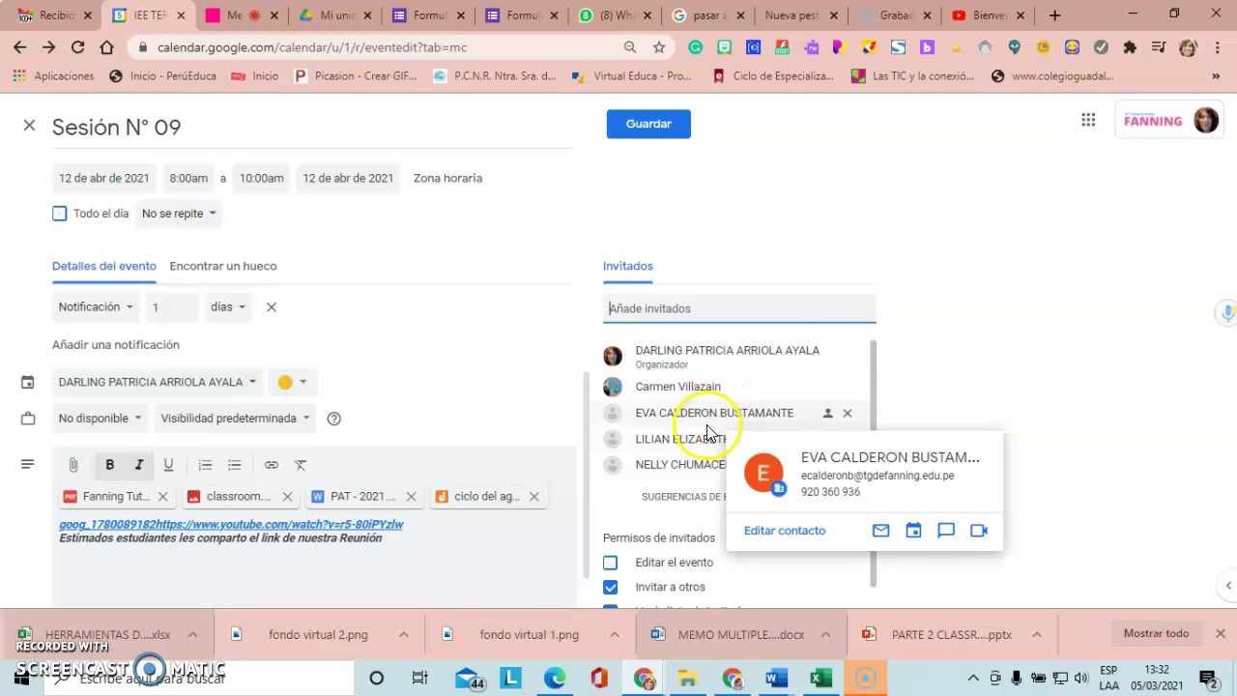
{"action": "mouse_move", "coordinate": [698, 467]}
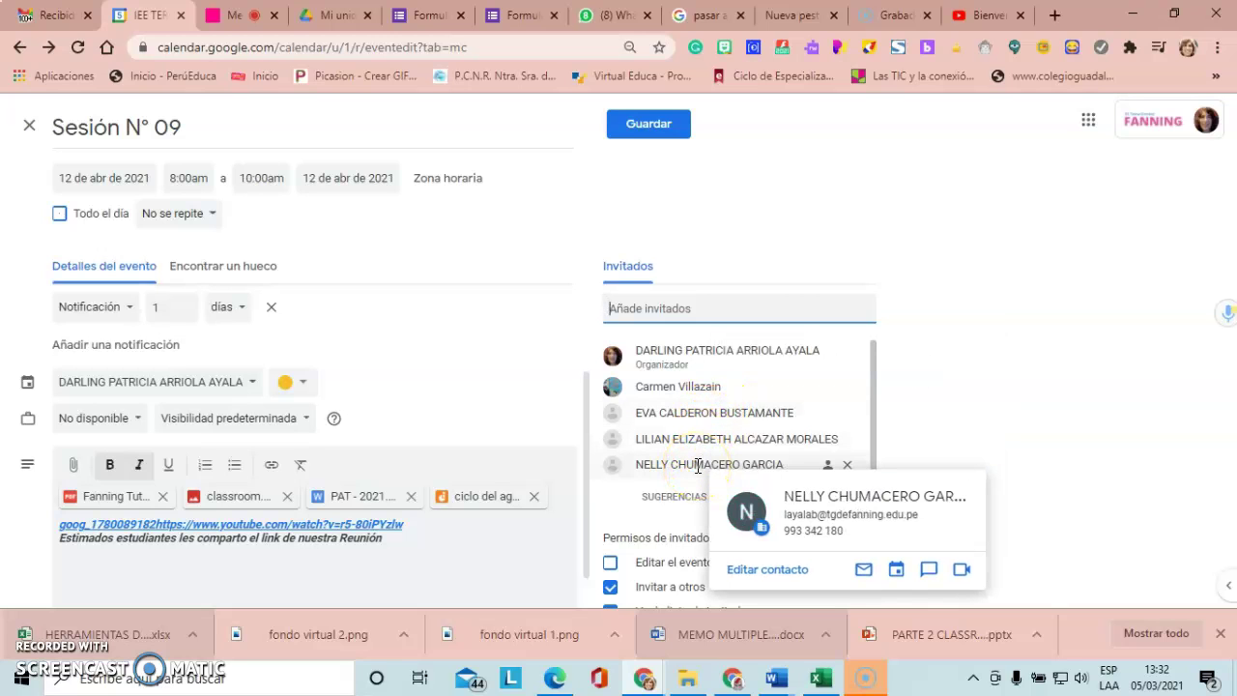
Find the contact group "DOCENTES PRIMARIA" with "PR" and add its members as guests of the "Sesión N° 09" event
{"action": "left_click", "coordinate": [636, 312]}
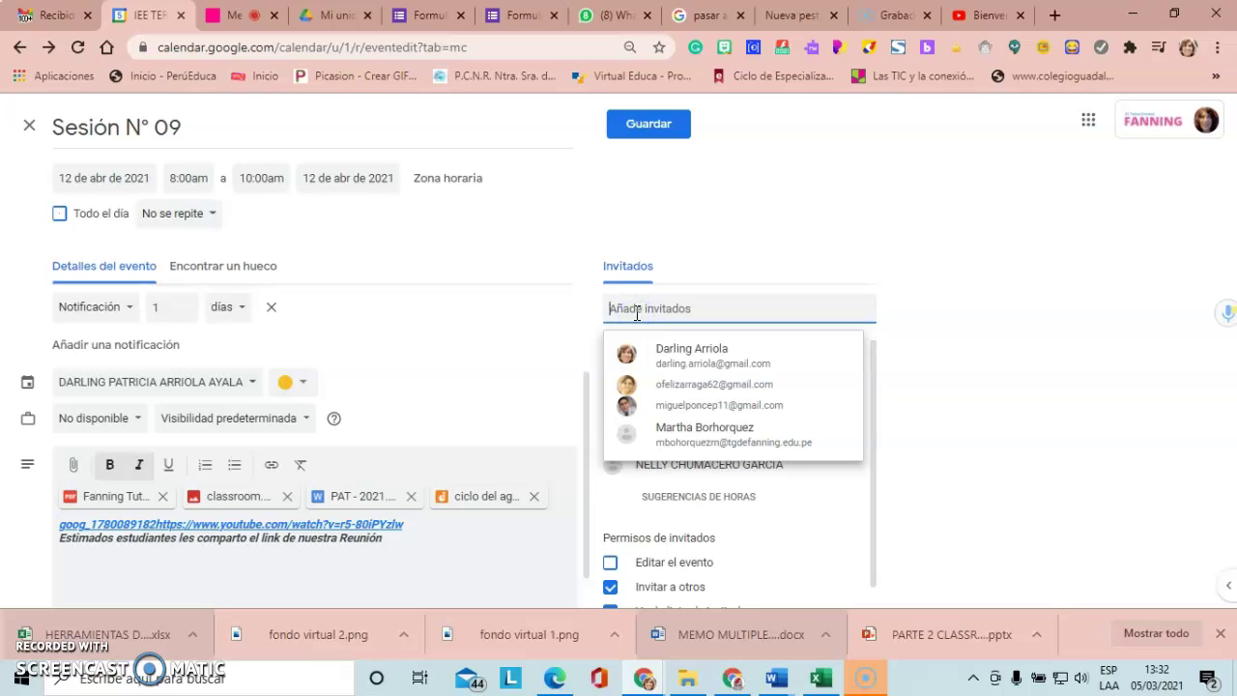
{"action": "type", "text": "PR"}
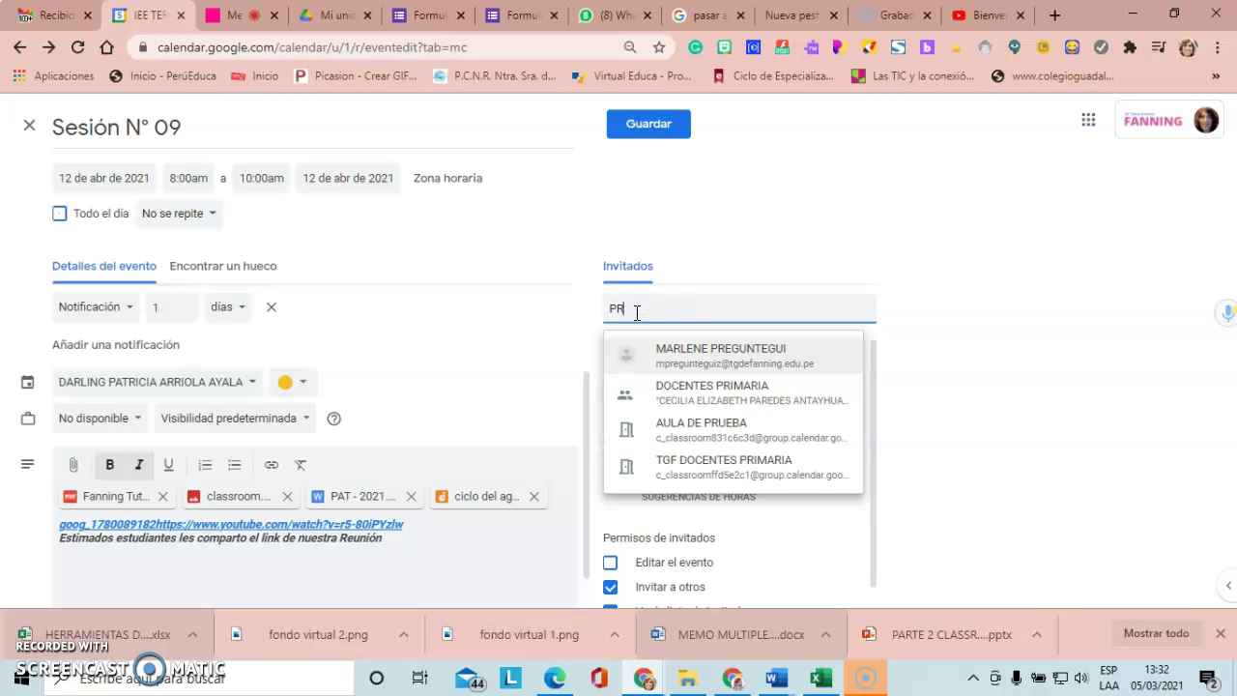
{"action": "left_click", "coordinate": [743, 398]}
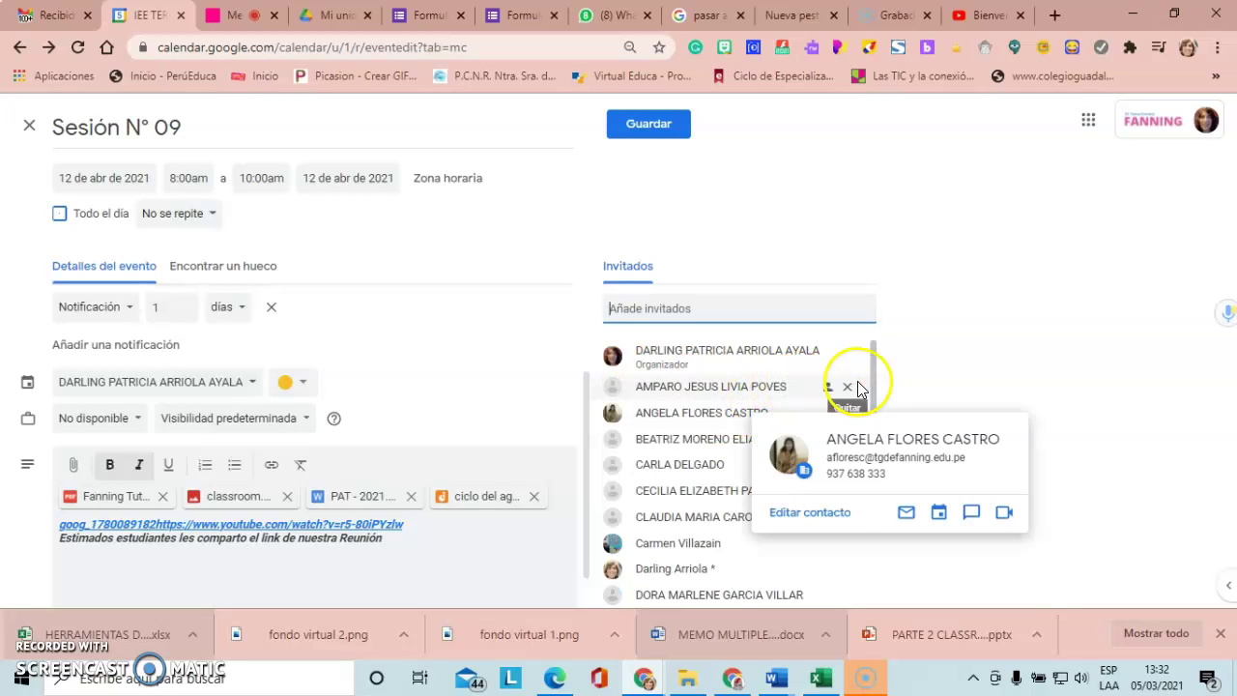
{"action": "left_click_drag", "start_coordinate": [871, 376], "coordinate": [906, 386]}
Search the guest suggestions for the organizer's personal contact by first name and add it as an event guest
{"action": "left_click", "coordinate": [677, 308]}
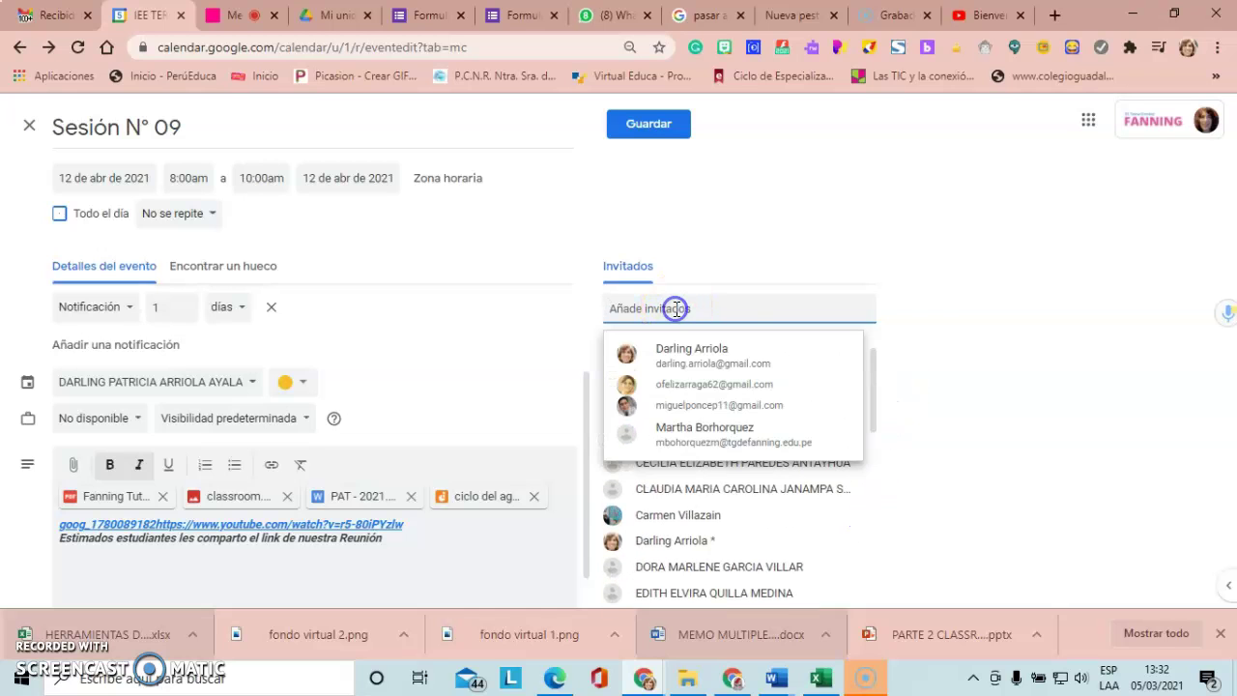
{"action": "type", "text": "dar"}
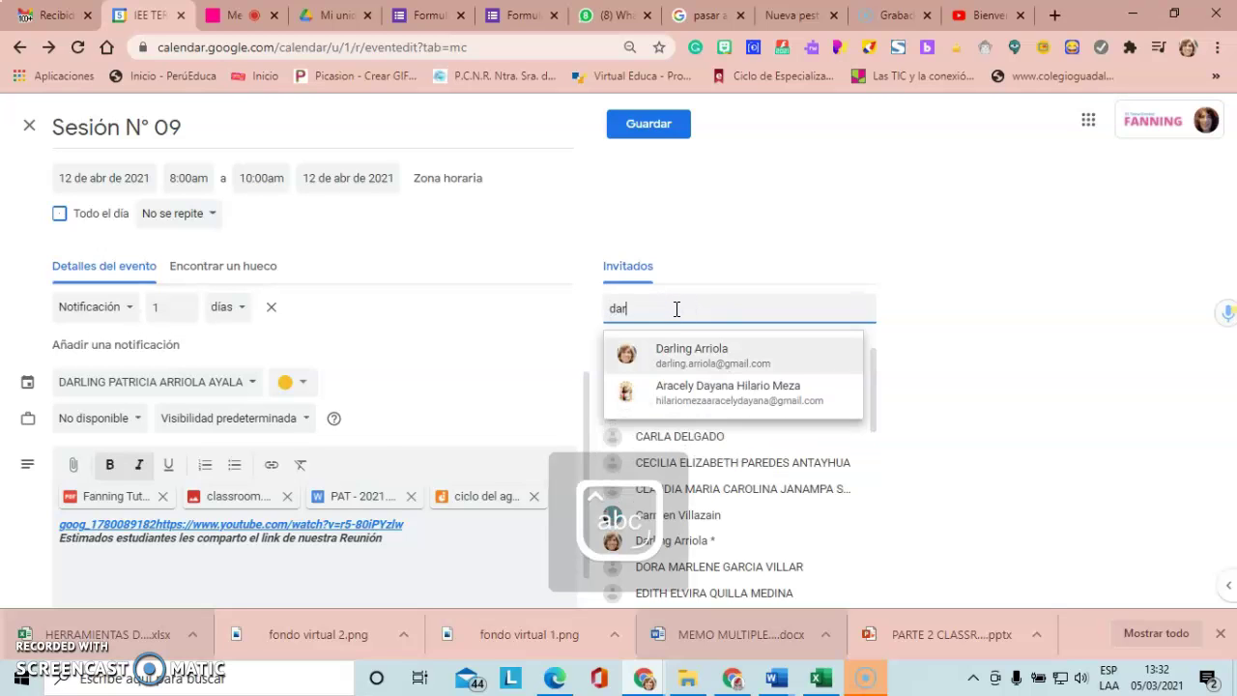
{"action": "type", "text": "li"}
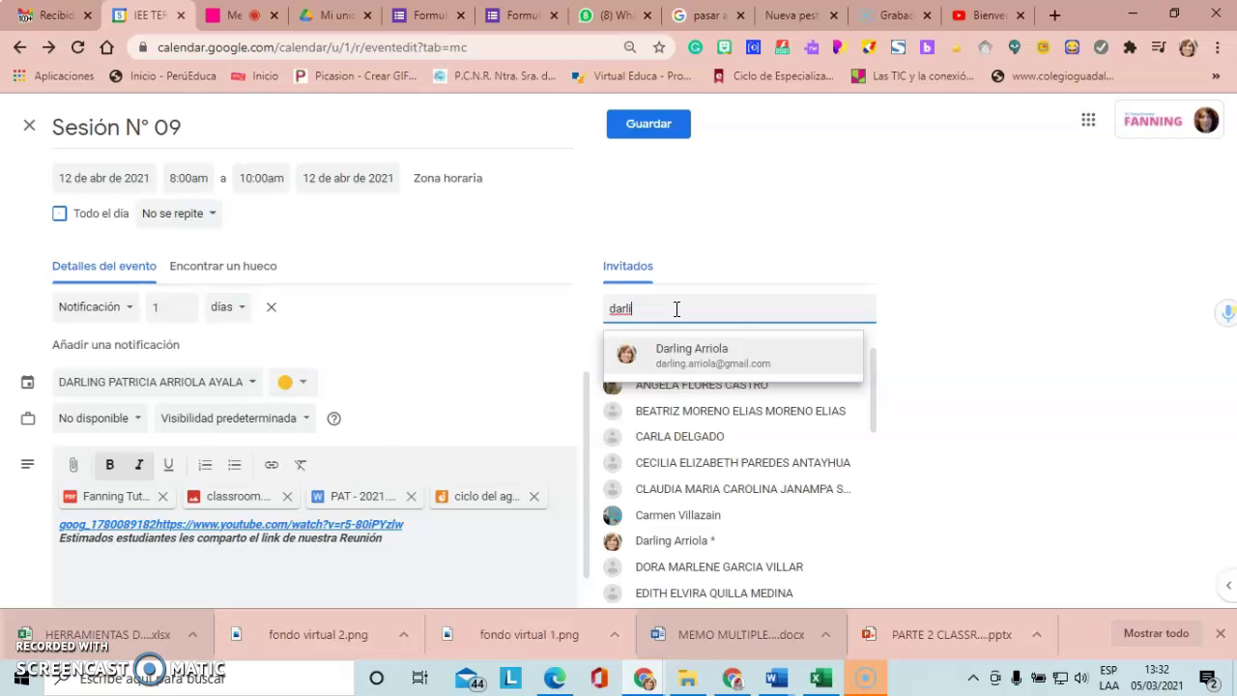
{"action": "left_click", "coordinate": [701, 365]}
{"action": "mouse_move", "coordinate": [725, 367]}
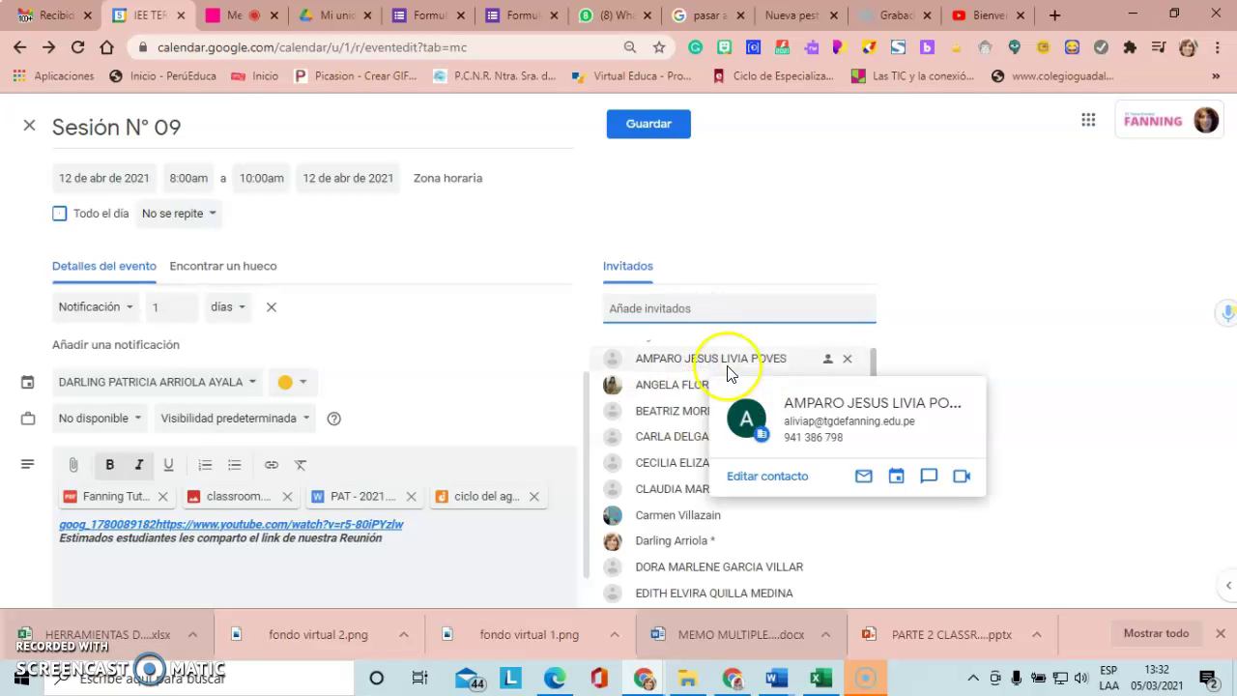
{"action": "left_click", "coordinate": [776, 309]}
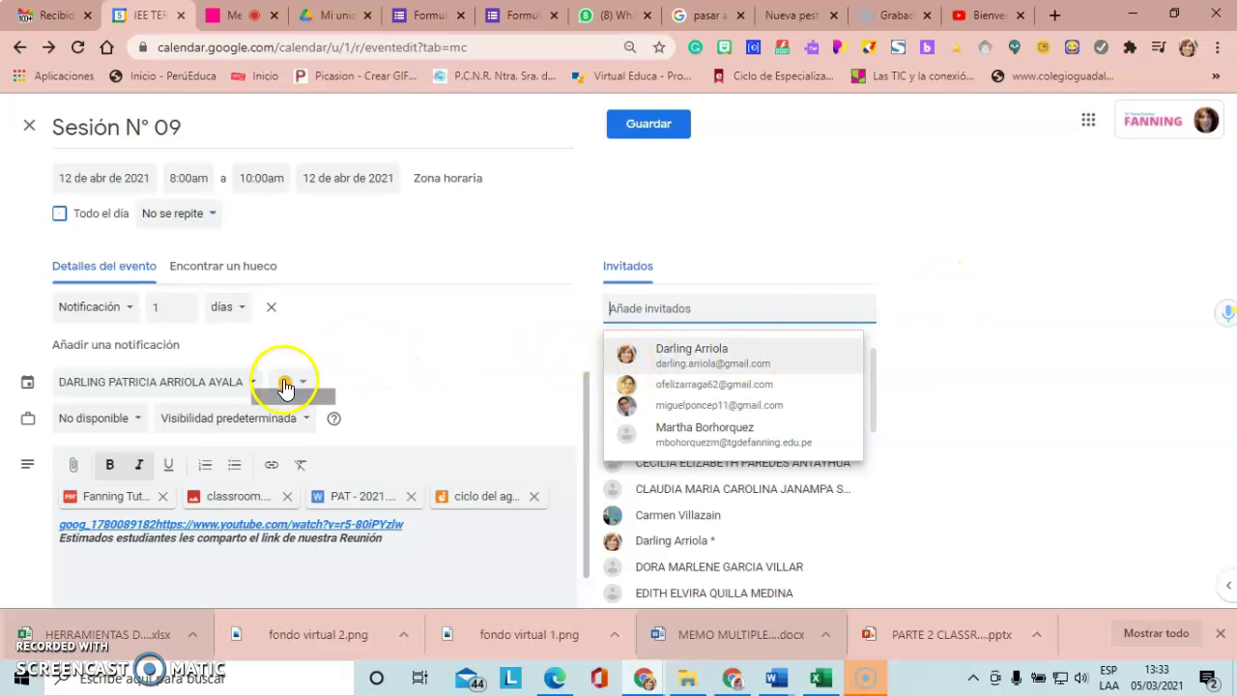
{"action": "left_click", "coordinate": [213, 221]}
{"action": "left_click", "coordinate": [198, 391]}
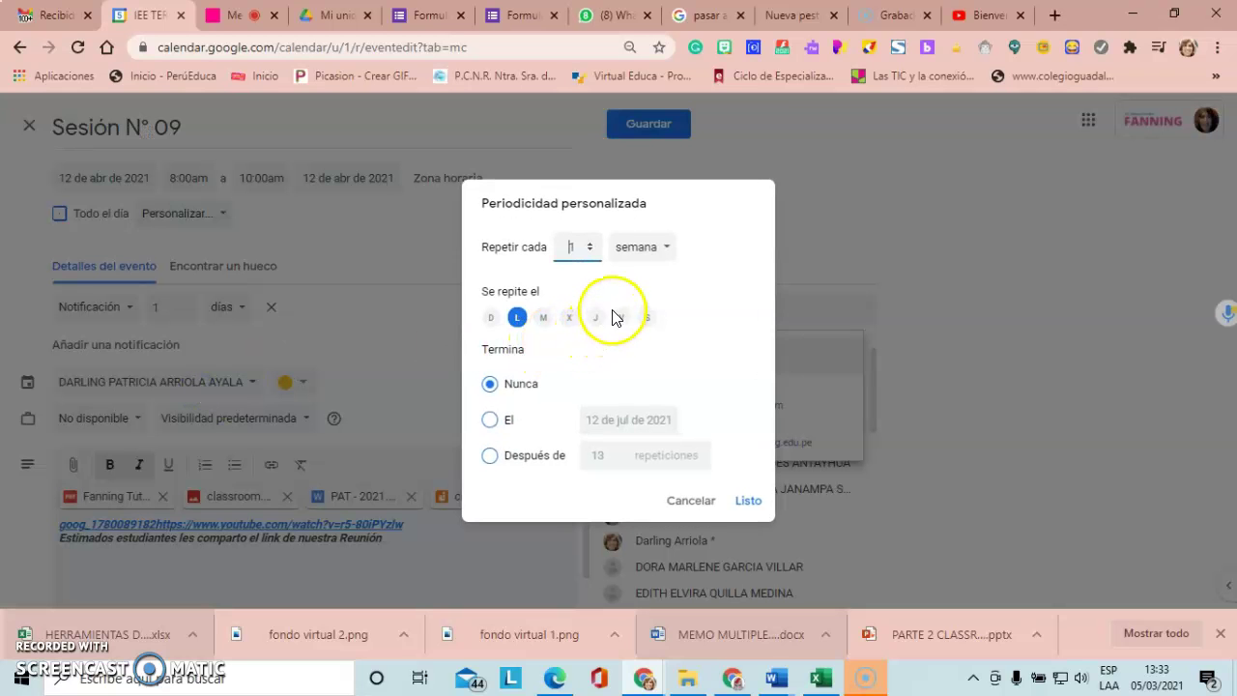
{"action": "left_click", "coordinate": [665, 251]}
{"action": "left_click", "coordinate": [664, 248]}
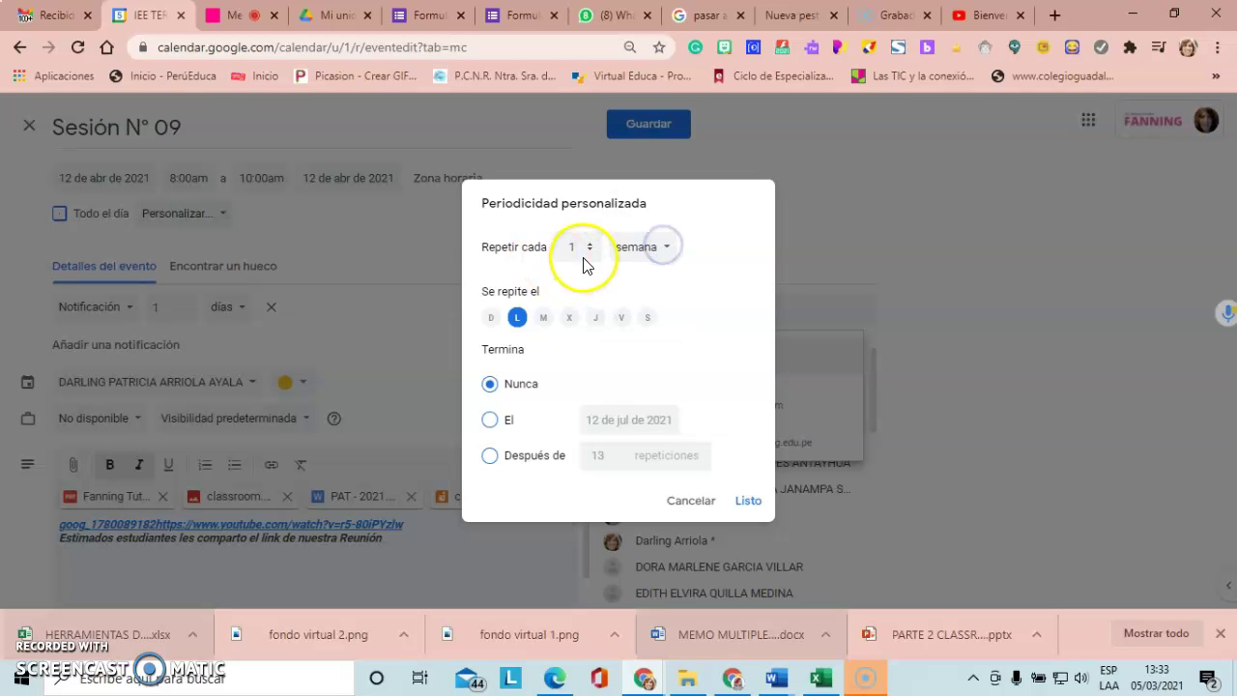
{"action": "left_click", "coordinate": [590, 243]}
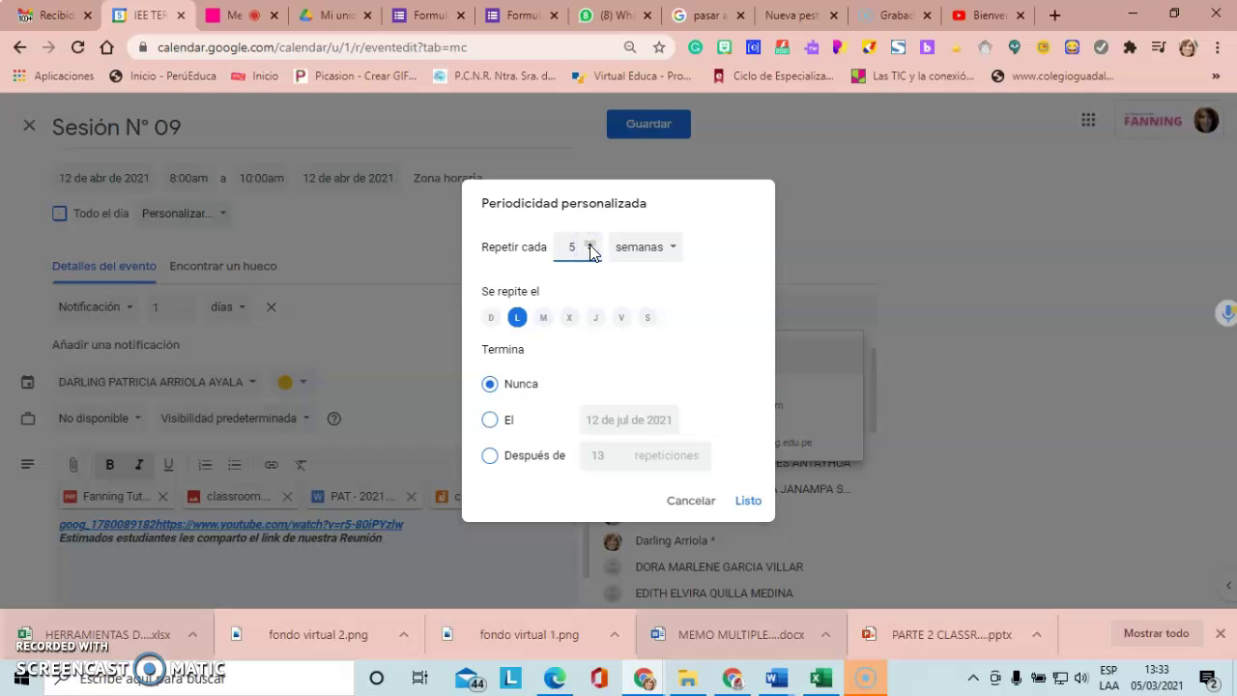
{"action": "left_click", "coordinate": [544, 317]}
{"action": "left_click", "coordinate": [567, 318]}
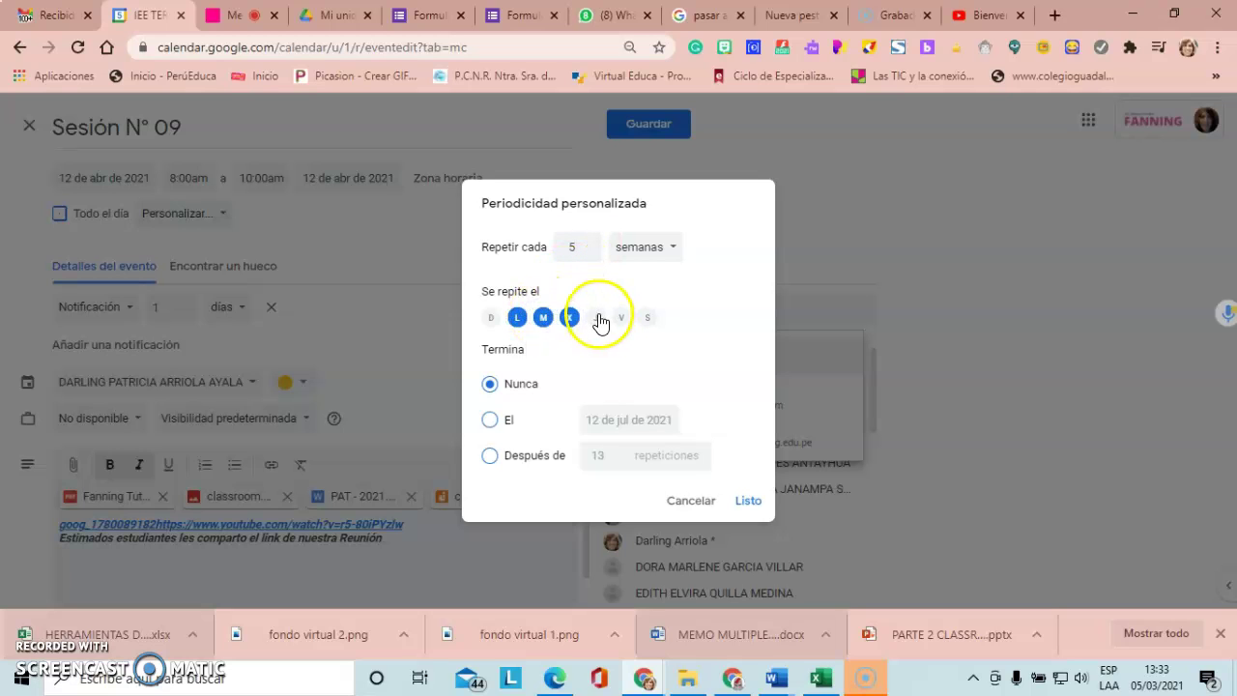
{"action": "left_click", "coordinate": [597, 320]}
{"action": "left_click", "coordinate": [622, 318]}
{"action": "left_click", "coordinate": [508, 418]}
{"action": "left_click", "coordinate": [493, 422]}
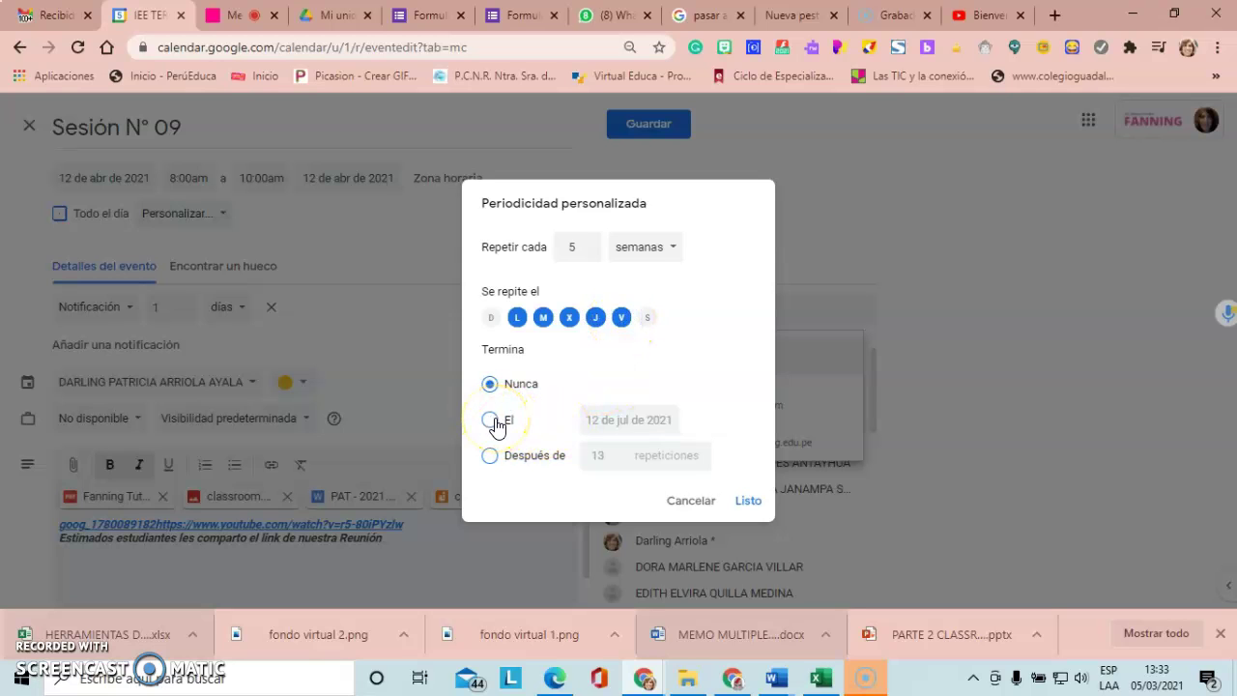
{"action": "left_click", "coordinate": [490, 430]}
{"action": "left_click", "coordinate": [593, 420]}
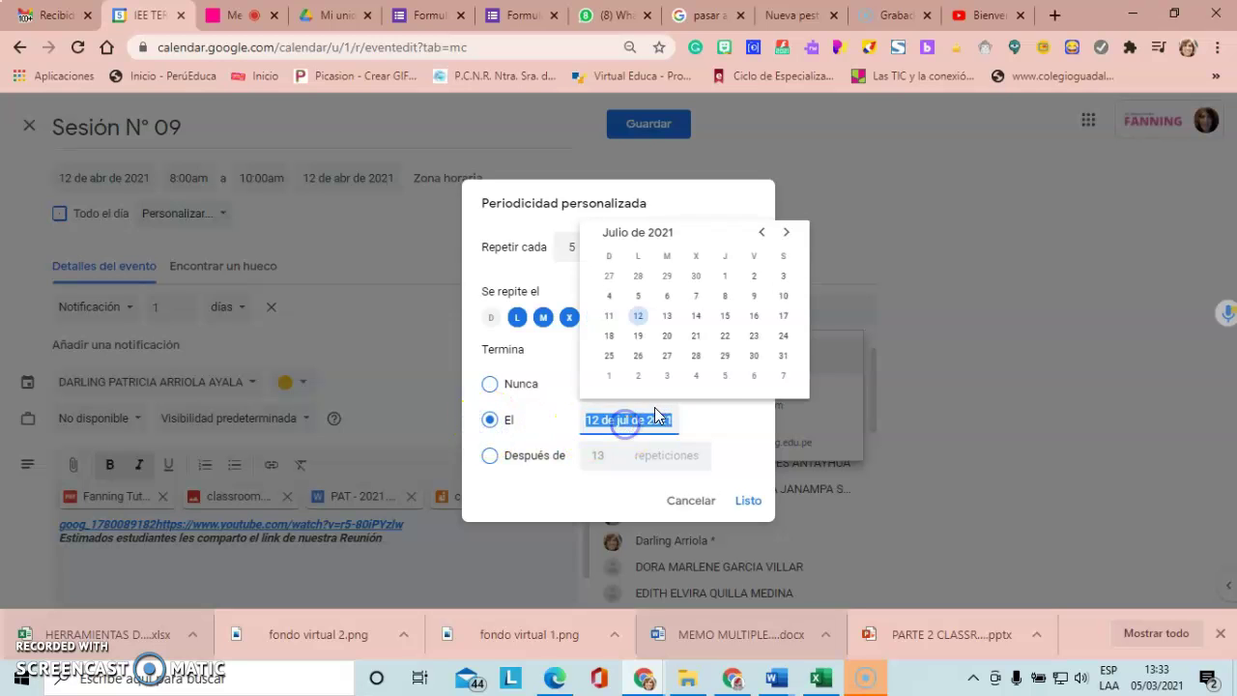
{"action": "left_click", "coordinate": [786, 233]}
{"action": "left_click", "coordinate": [788, 234]}
{"action": "left_click", "coordinate": [790, 235]}
{"action": "left_click", "coordinate": [791, 235]}
{"action": "left_click", "coordinate": [791, 235]}
{"action": "left_click", "coordinate": [790, 235]}
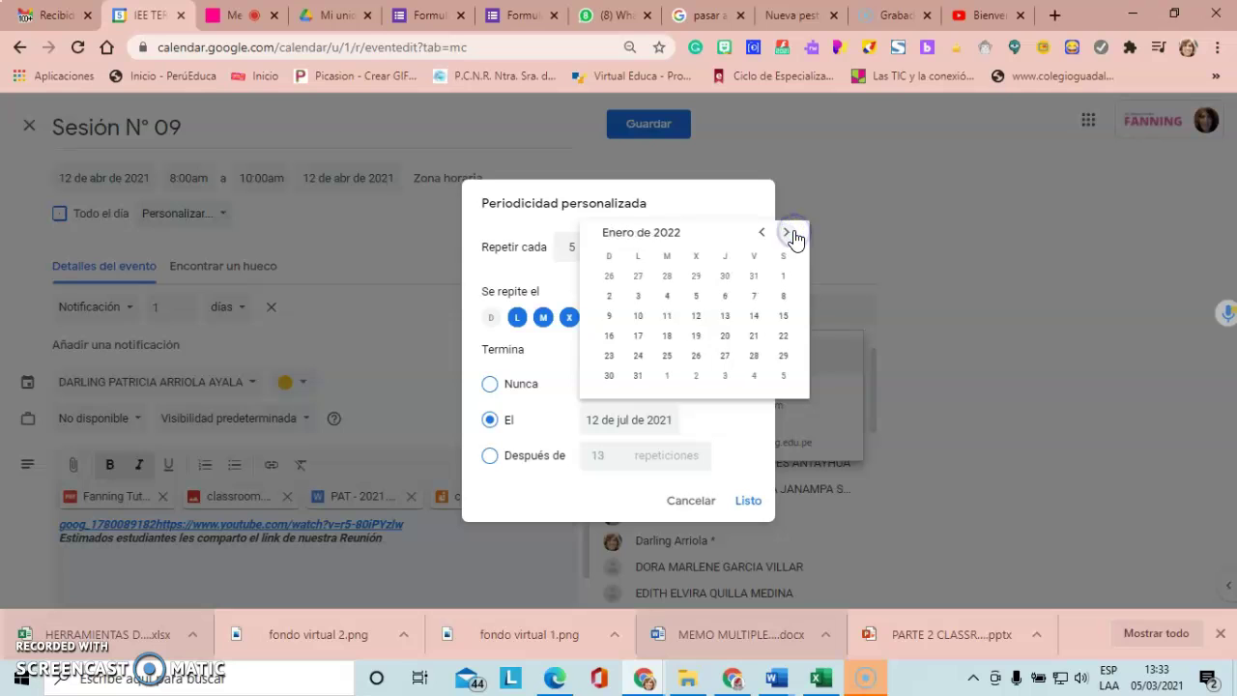
{"action": "left_click", "coordinate": [634, 344]}
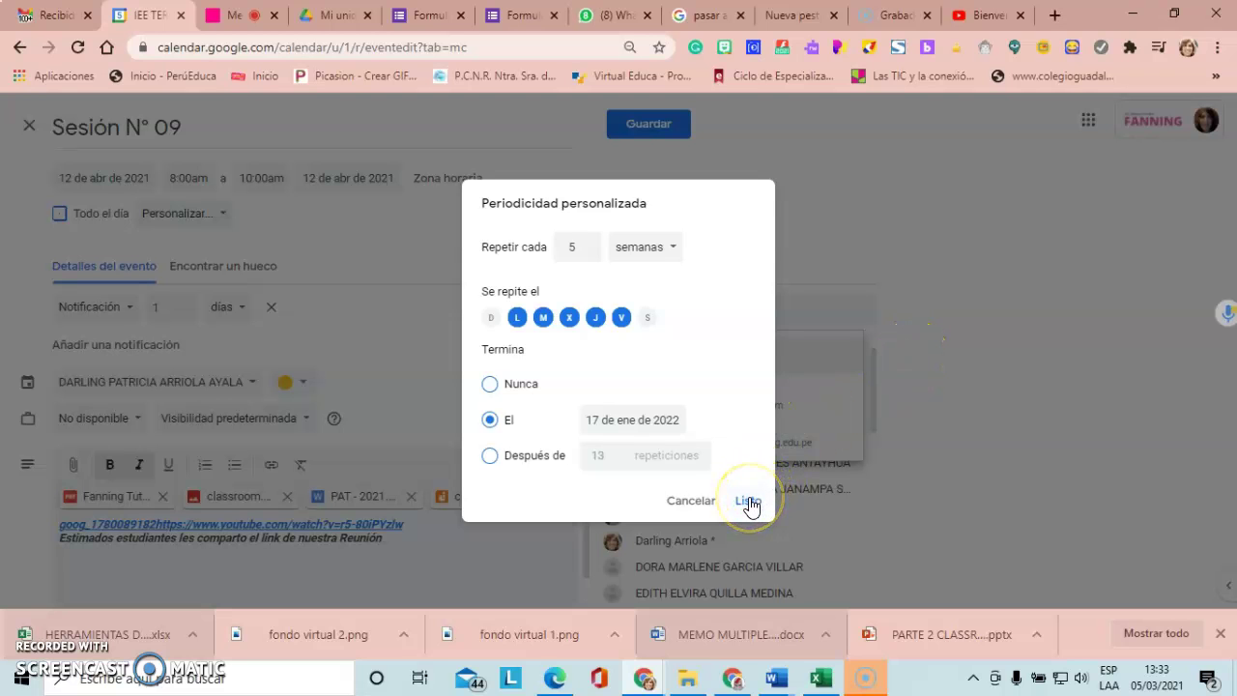
{"action": "left_click", "coordinate": [692, 500]}
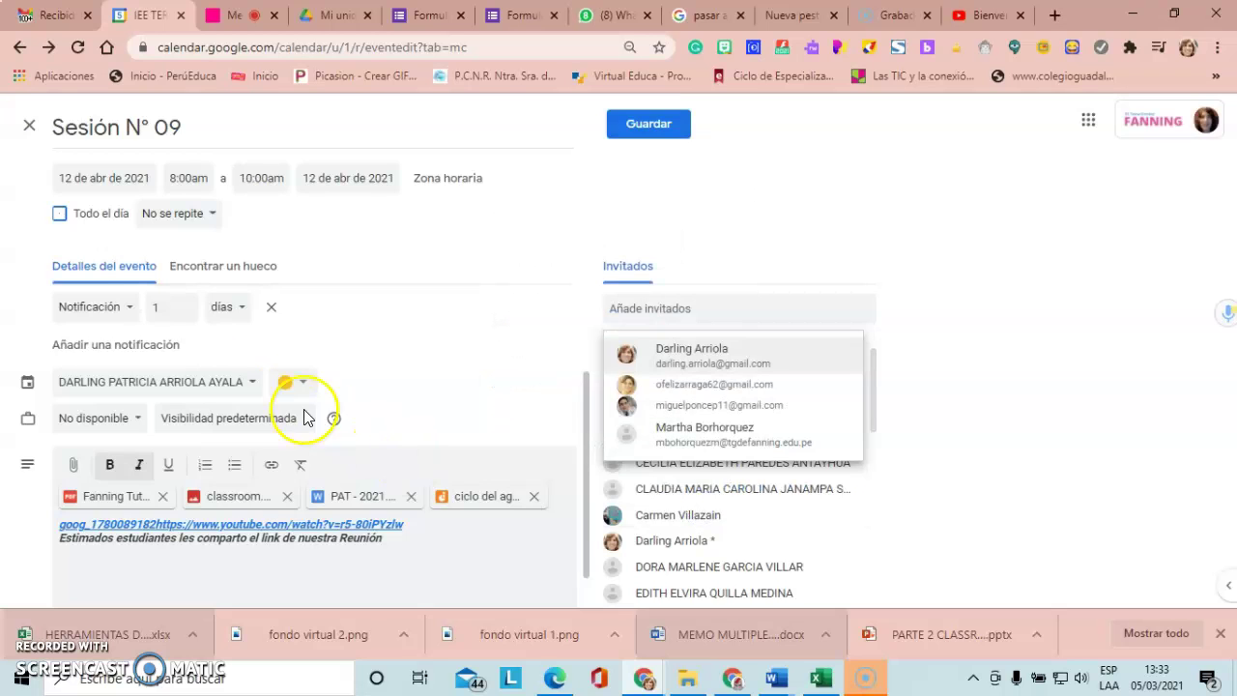
{"action": "left_click", "coordinate": [214, 214]}
{"action": "left_click", "coordinate": [470, 235]}
Set up a custom recurrence for the event, repeating every 5 weeks on Monday through Friday
{"action": "left_click", "coordinate": [215, 221]}
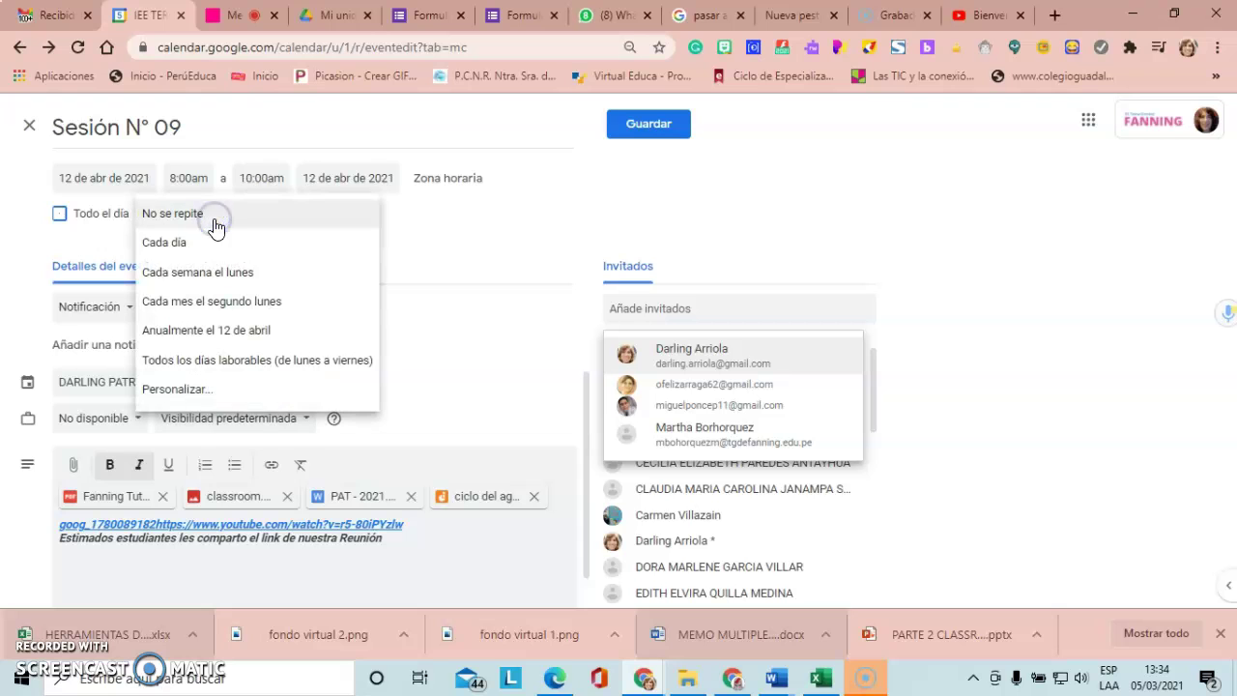
{"action": "left_click", "coordinate": [188, 388]}
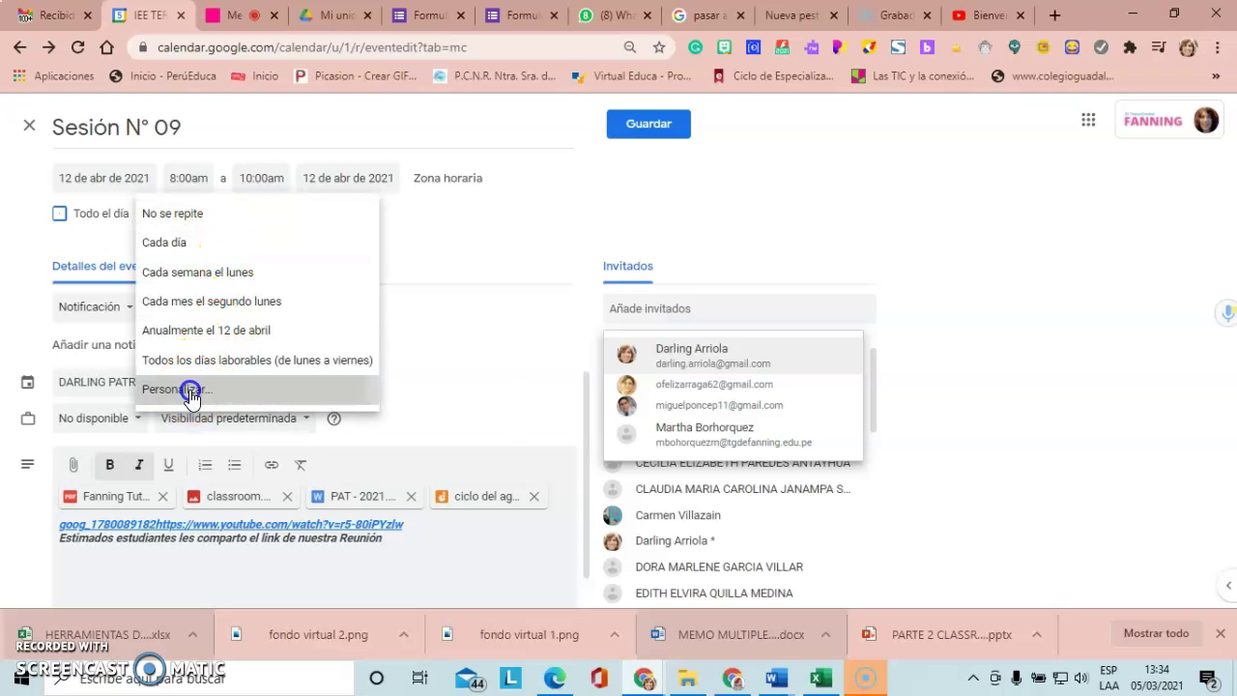
{"action": "left_click", "coordinate": [543, 319]}
{"action": "left_click", "coordinate": [596, 319]}
{"action": "left_click", "coordinate": [622, 319]}
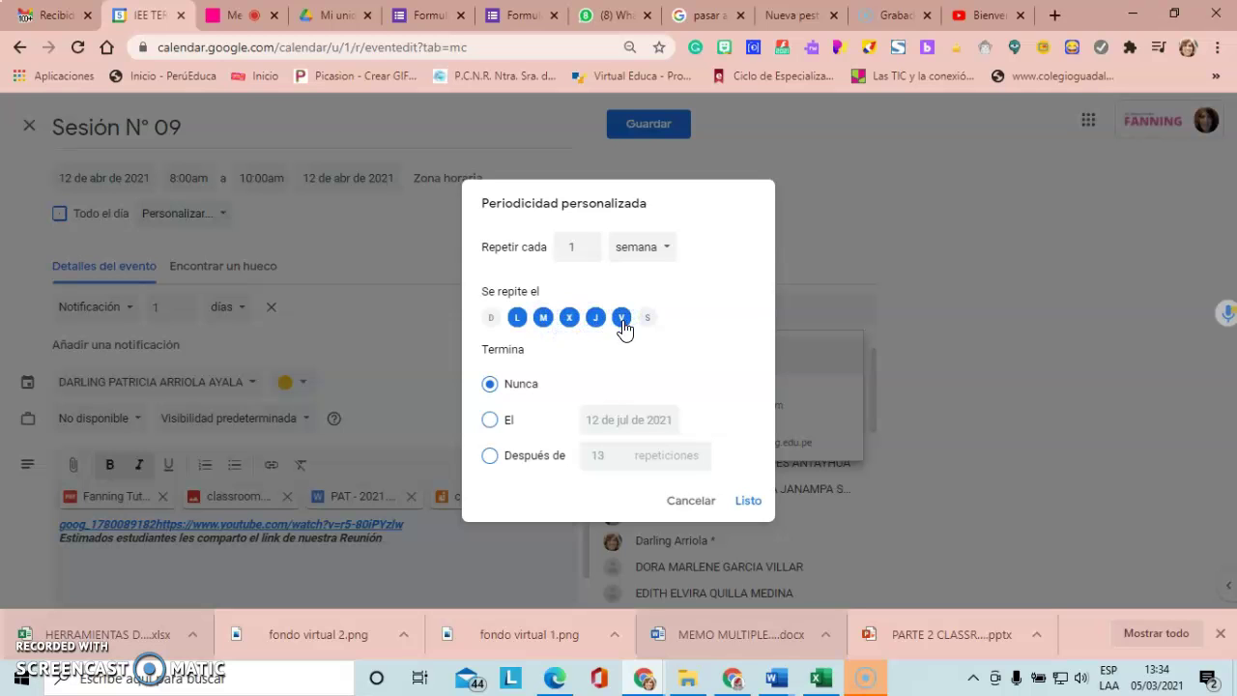
{"action": "left_click", "coordinate": [669, 250]}
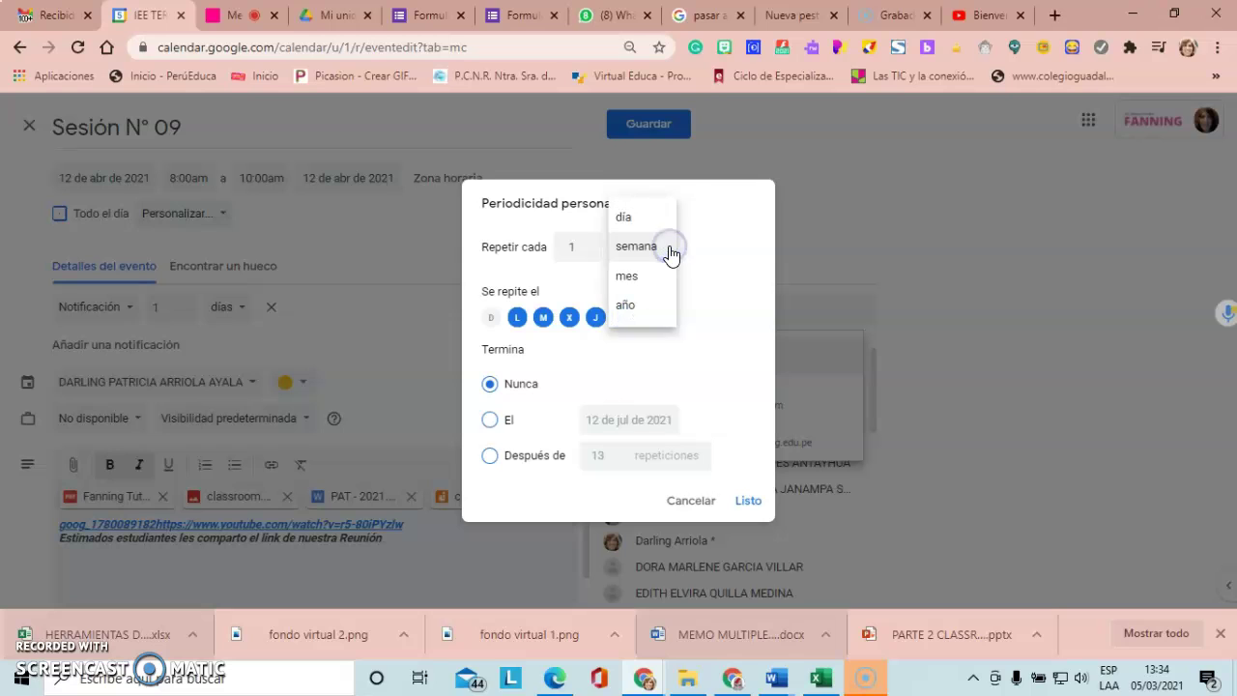
{"action": "left_click", "coordinate": [669, 249]}
{"action": "left_click", "coordinate": [595, 251]}
{"action": "left_click", "coordinate": [591, 246]}
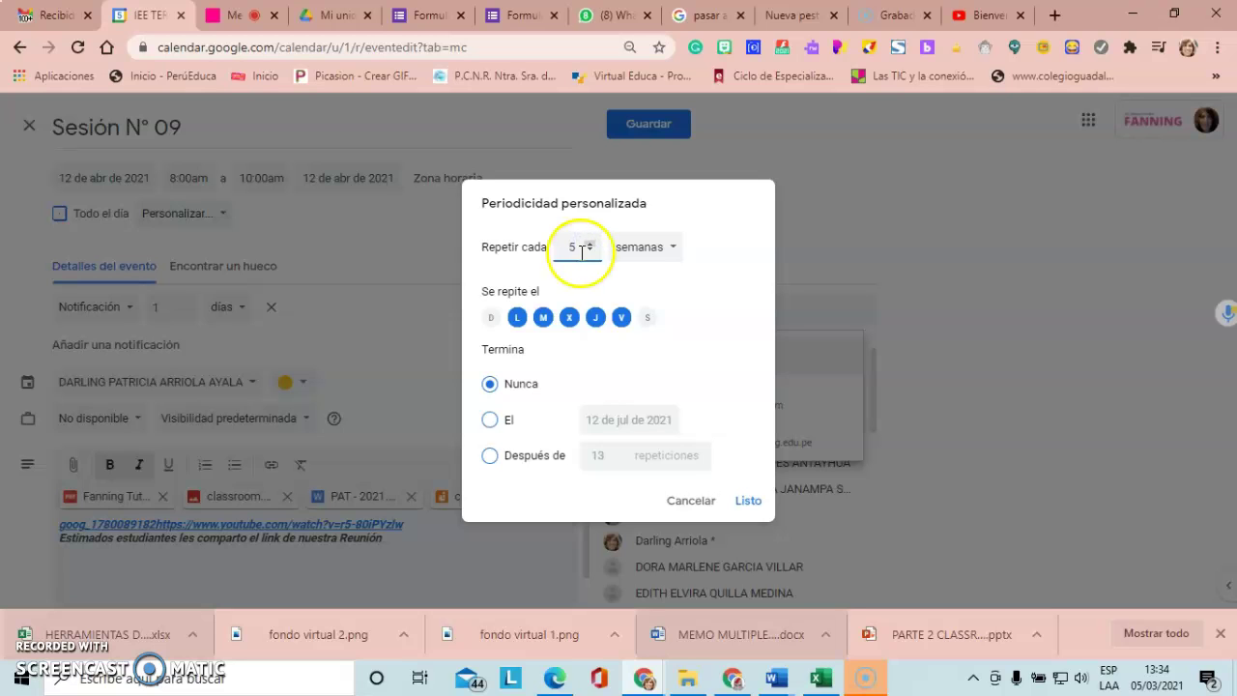
{"action": "left_click", "coordinate": [575, 253]}
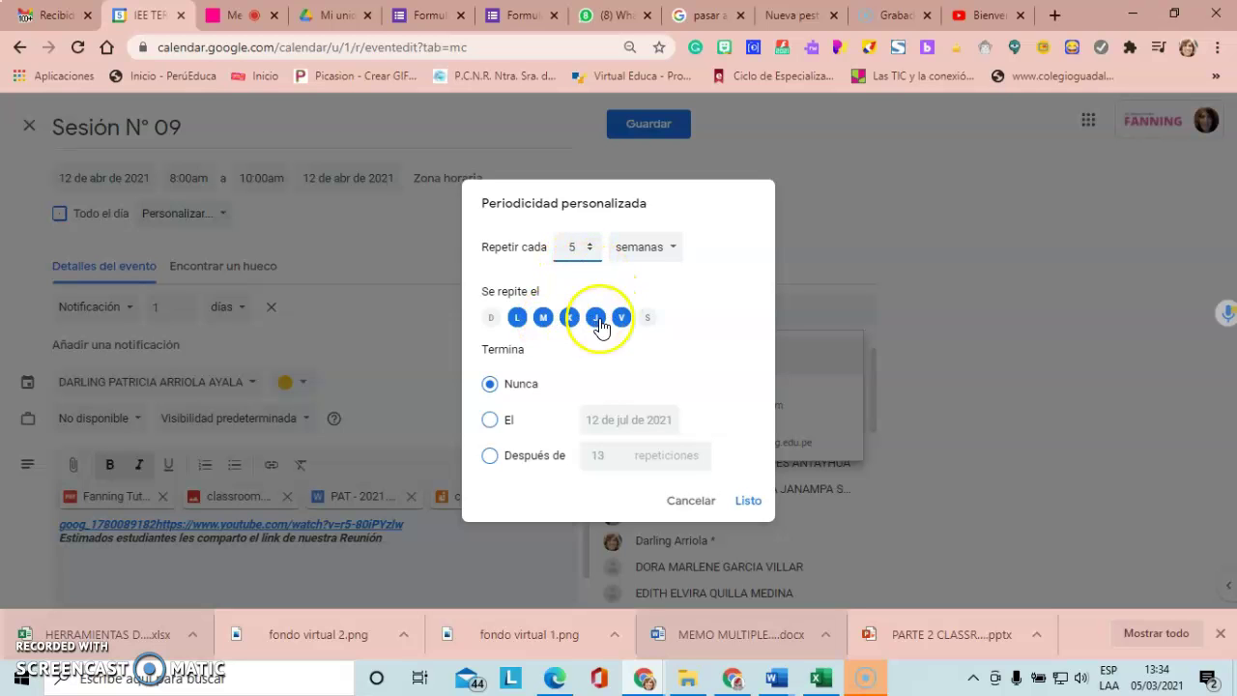
End the recurrence on 17 January 2022 and apply the custom repeat settings to the event
{"action": "left_click", "coordinate": [663, 417]}
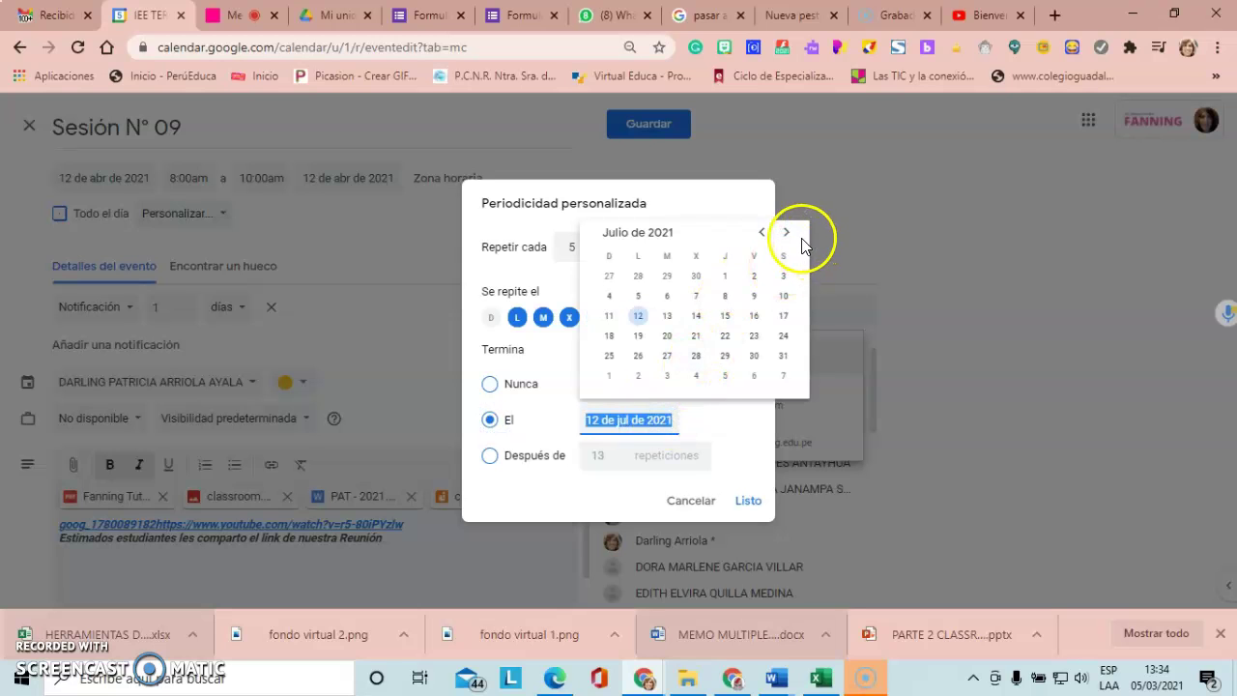
{"action": "left_click", "coordinate": [788, 233]}
{"action": "left_click", "coordinate": [787, 234]}
{"action": "left_click", "coordinate": [788, 234]}
{"action": "left_click", "coordinate": [788, 233]}
{"action": "left_click", "coordinate": [788, 234]}
{"action": "left_click", "coordinate": [787, 234]}
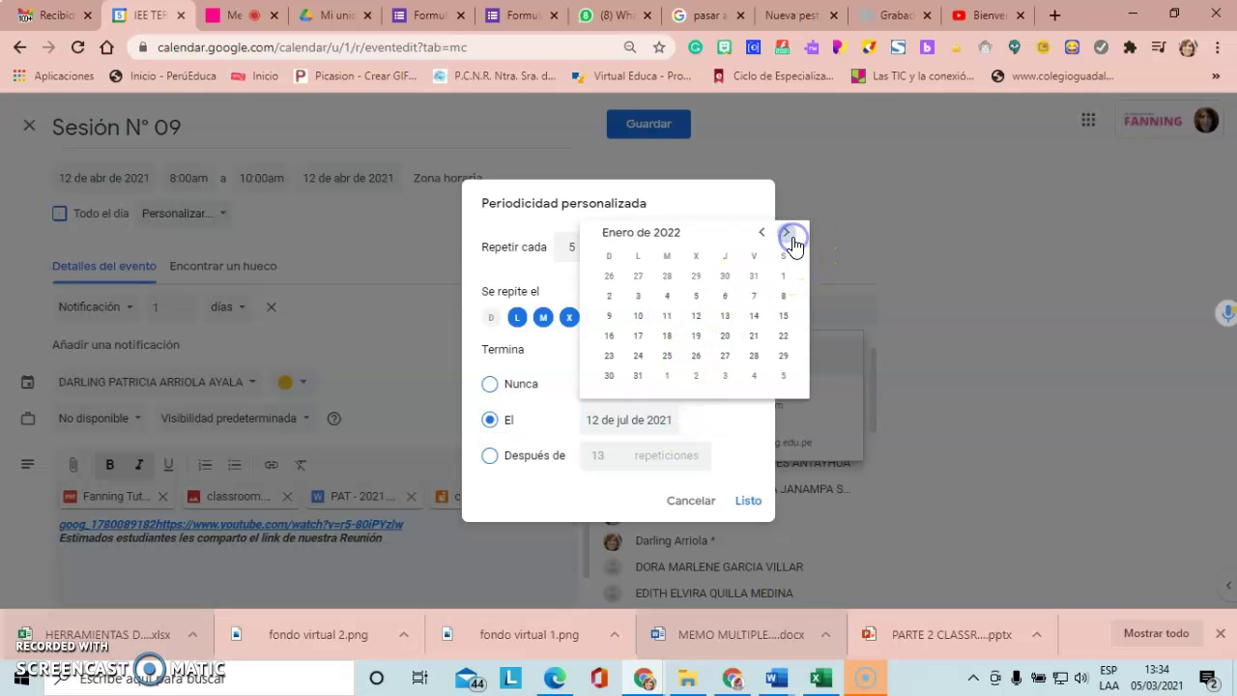
{"action": "left_click", "coordinate": [638, 337]}
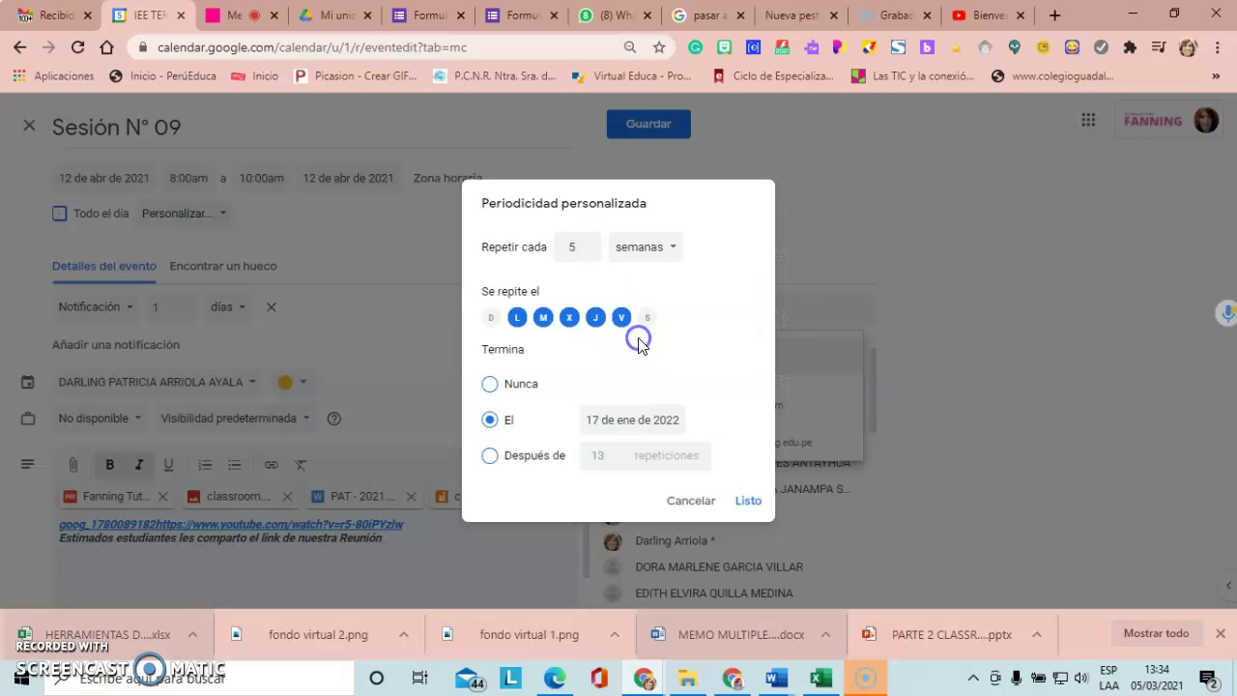
{"action": "left_click", "coordinate": [750, 500]}
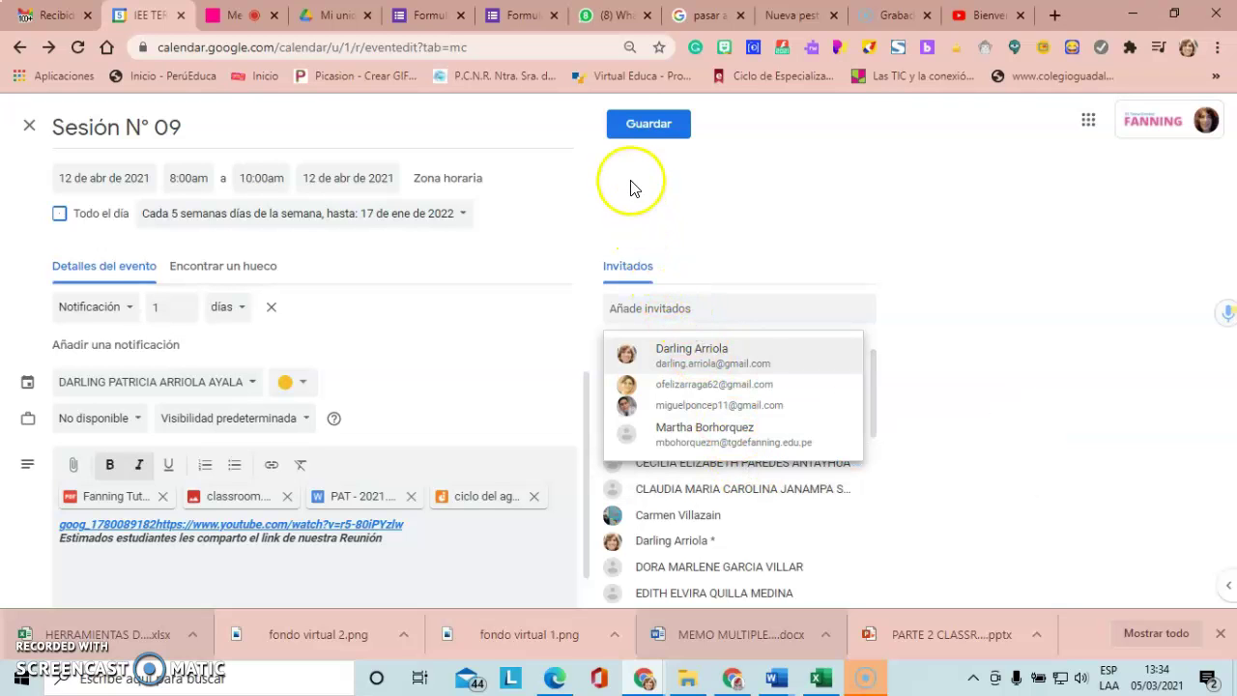
Save the event, choosing to send e-mail invitations and to invite the guest from outside the organization
{"action": "left_click", "coordinate": [645, 128]}
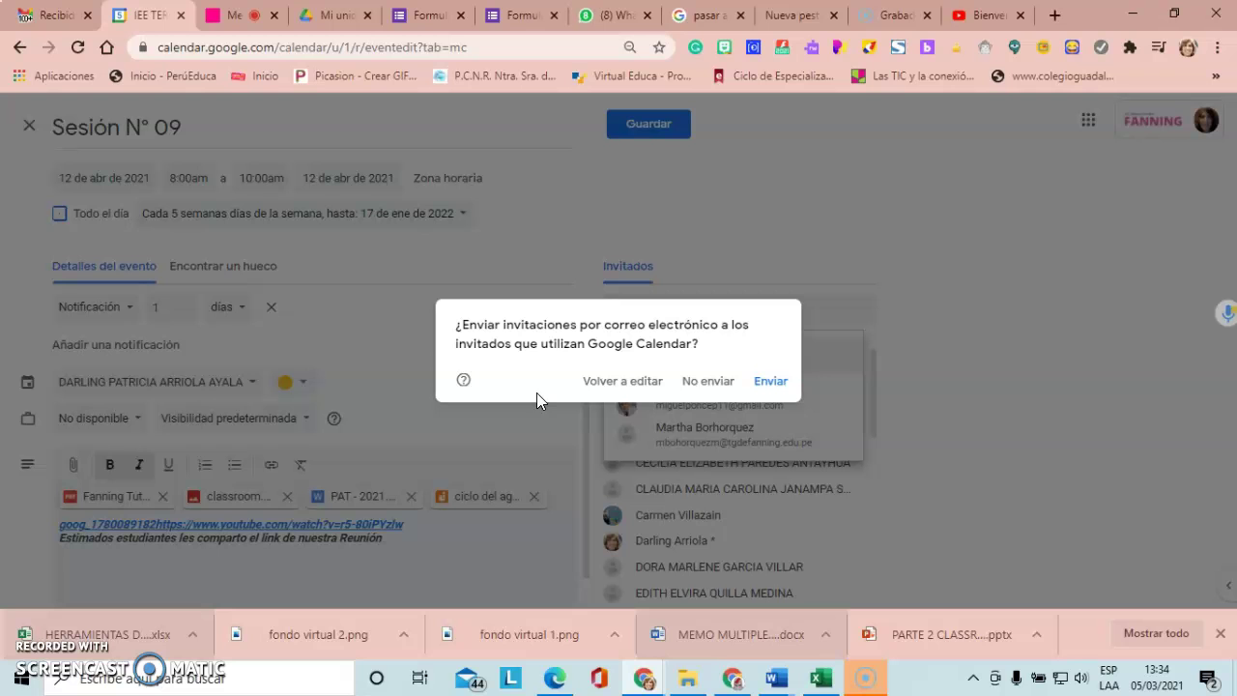
{"action": "left_click", "coordinate": [765, 382]}
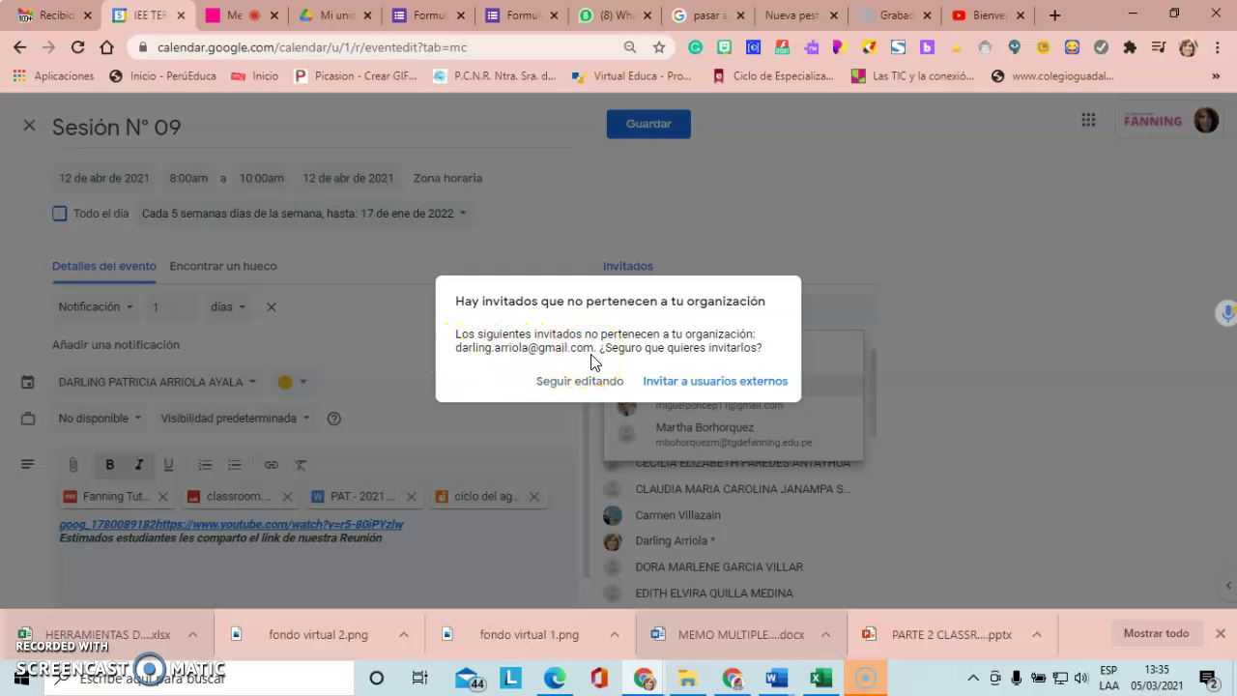
{"action": "left_click", "coordinate": [701, 387]}
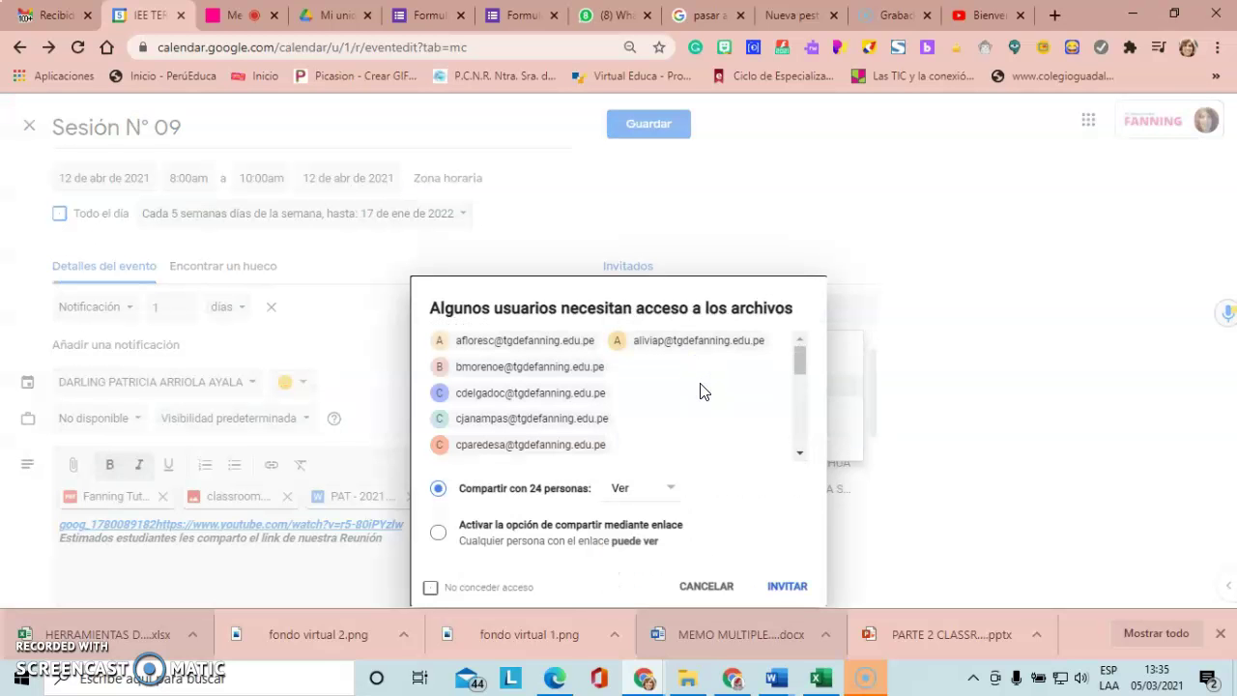
Share the attached files with all guests with "Ver" access, accept sharing outside the organization, and complete the invitation
{"action": "left_click", "coordinate": [800, 359]}
{"action": "left_click_drag", "start_coordinate": [800, 355], "coordinate": [799, 433]}
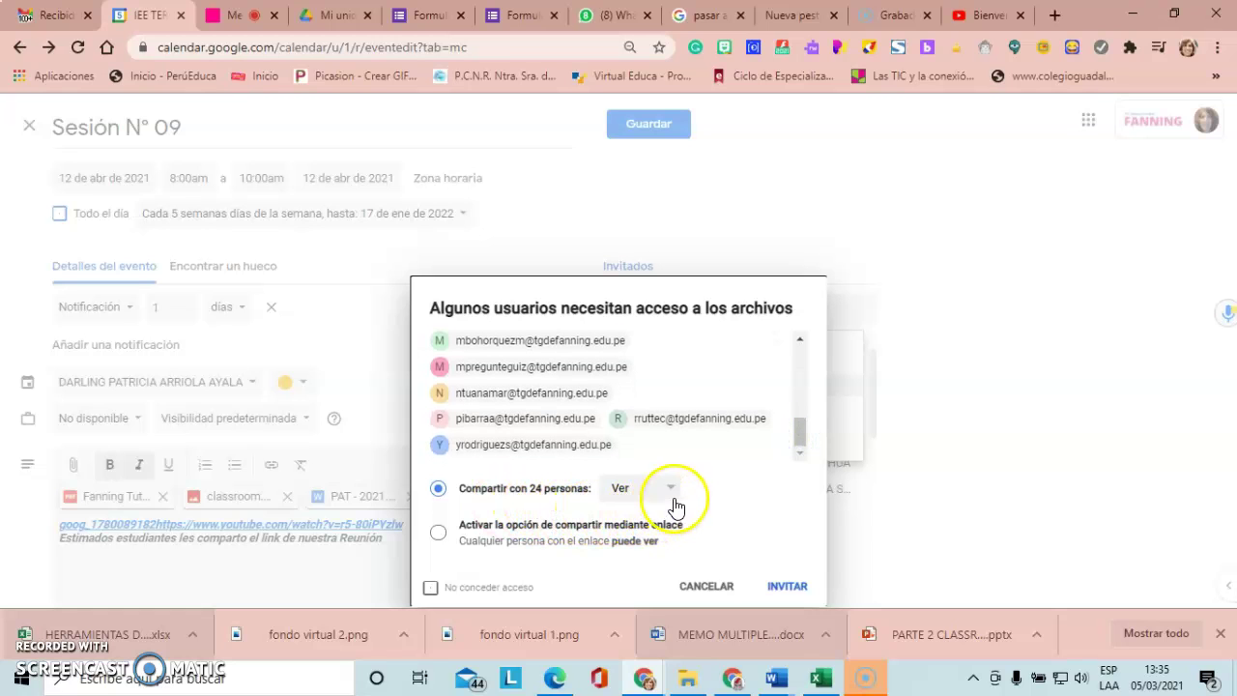
{"action": "left_click", "coordinate": [776, 586]}
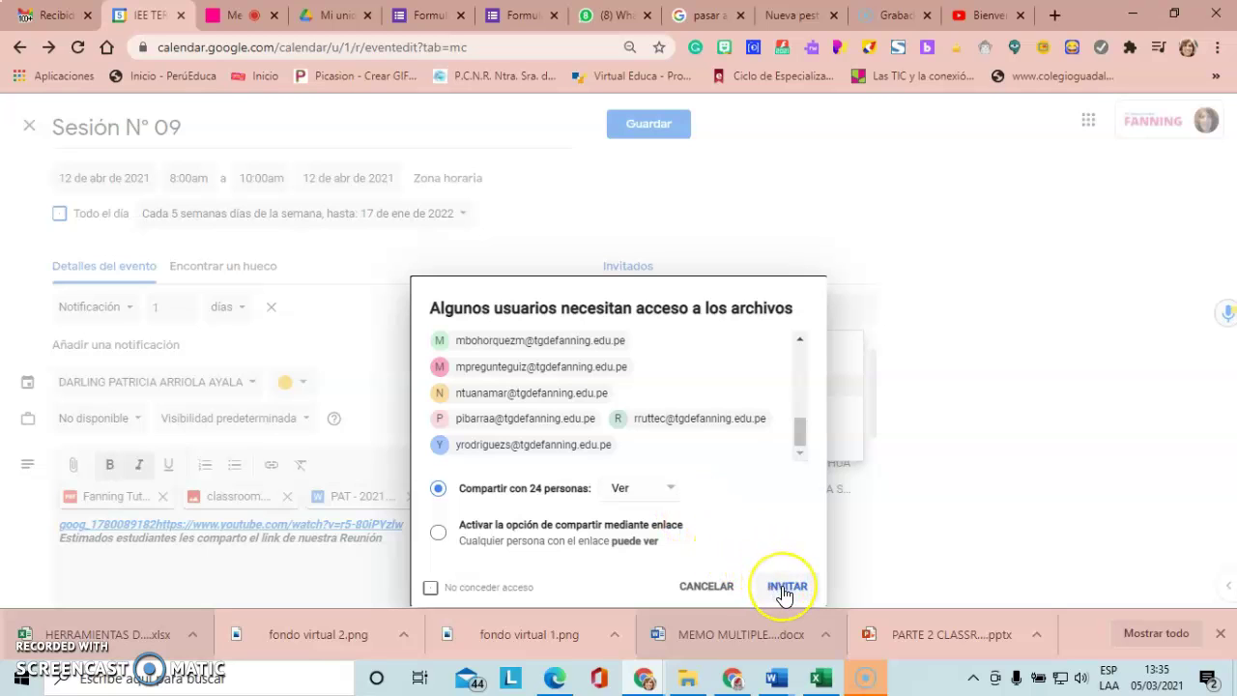
{"action": "left_click", "coordinate": [784, 592]}
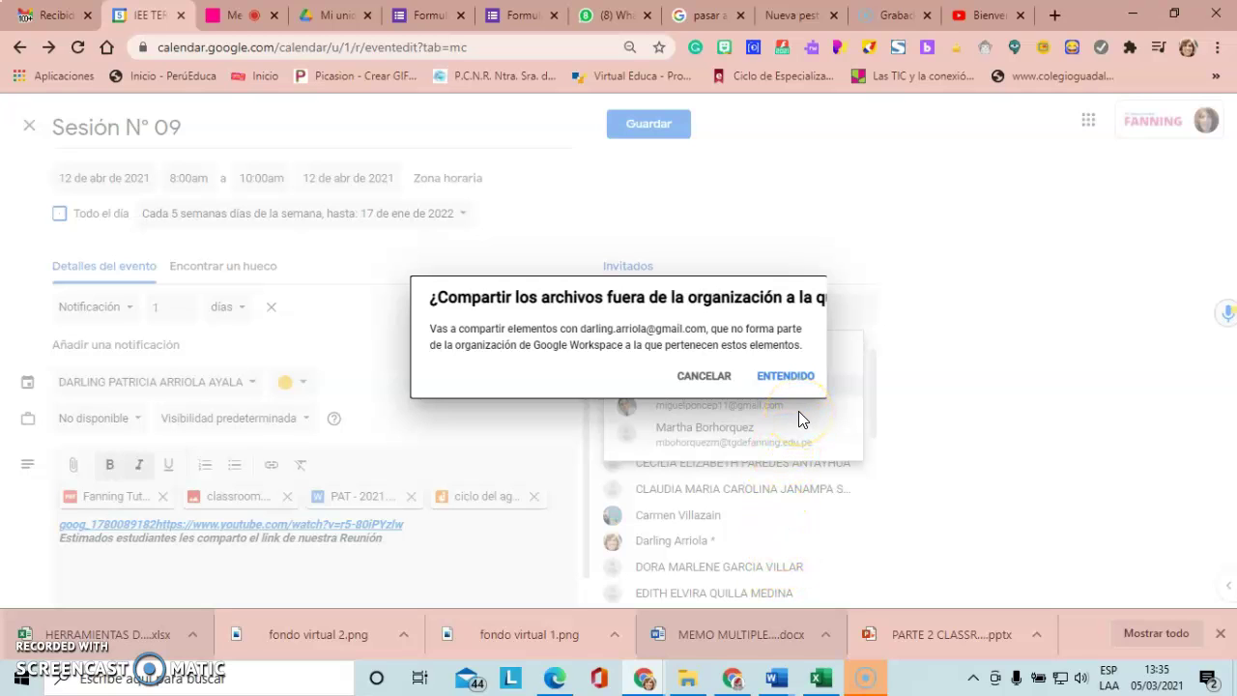
{"action": "left_click", "coordinate": [794, 377]}
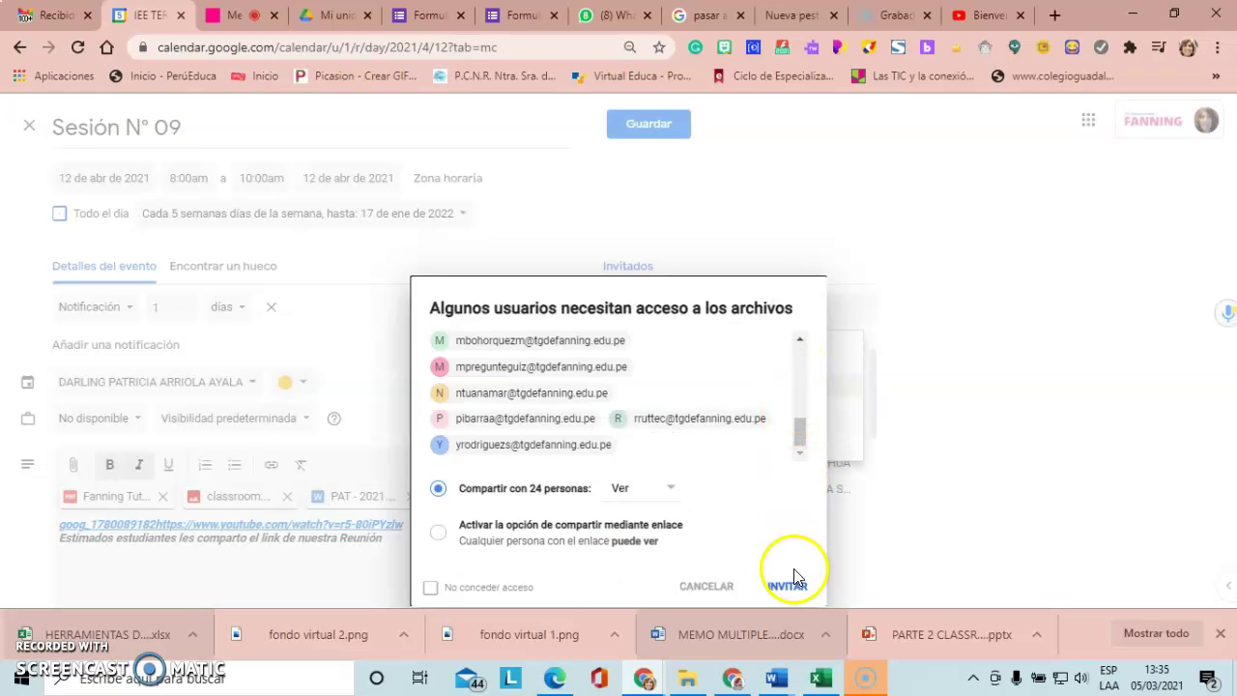
{"action": "left_click", "coordinate": [787, 584]}
{"action": "left_click", "coordinate": [791, 588]}
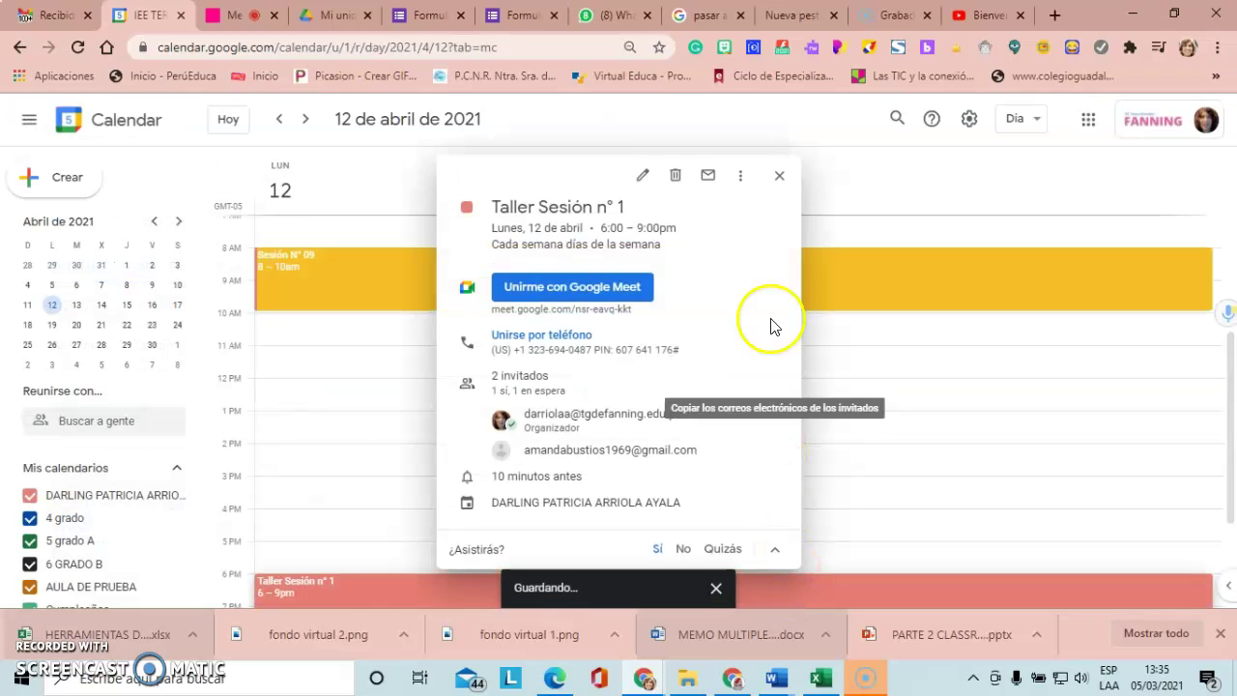
Close the "Taller Sesión n° 1" details and review the saved "Sesión N° 09" event's details, including its link, guests and attachments
{"action": "left_click", "coordinate": [781, 180]}
{"action": "scroll", "coordinate": [779, 183], "scroll_direction": "down", "scroll_amount": 1}
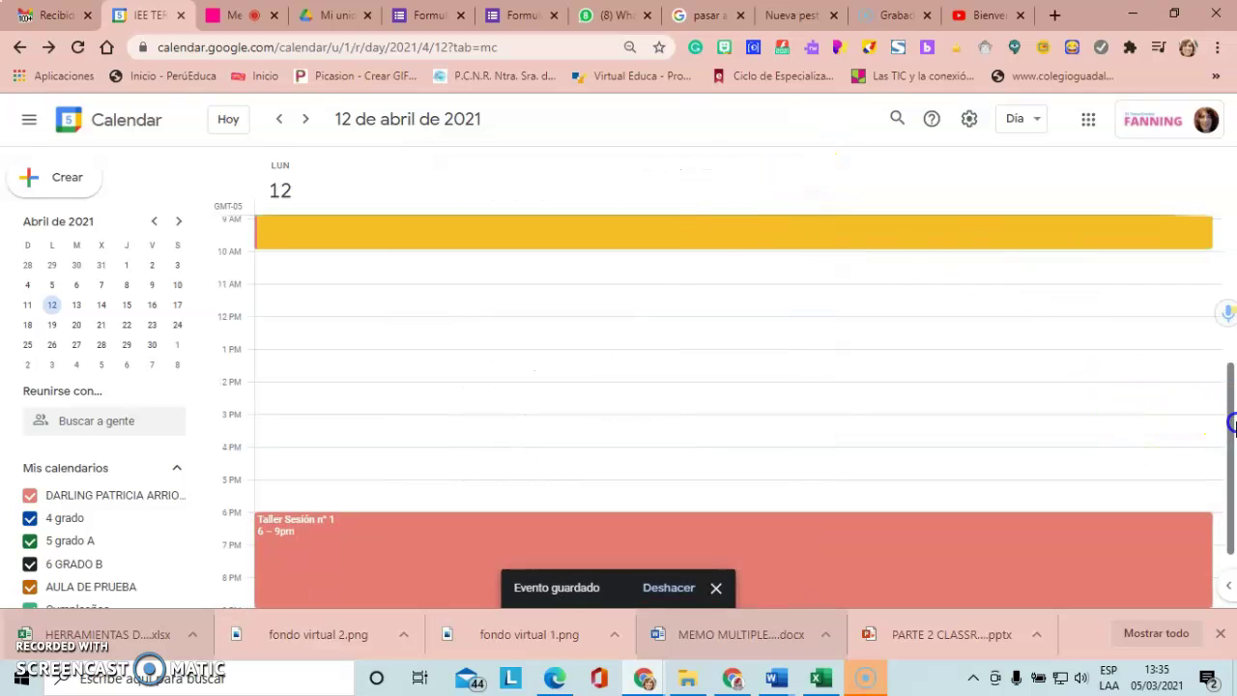
{"action": "scroll", "coordinate": [1233, 420], "scroll_direction": "up", "scroll_amount": 2}
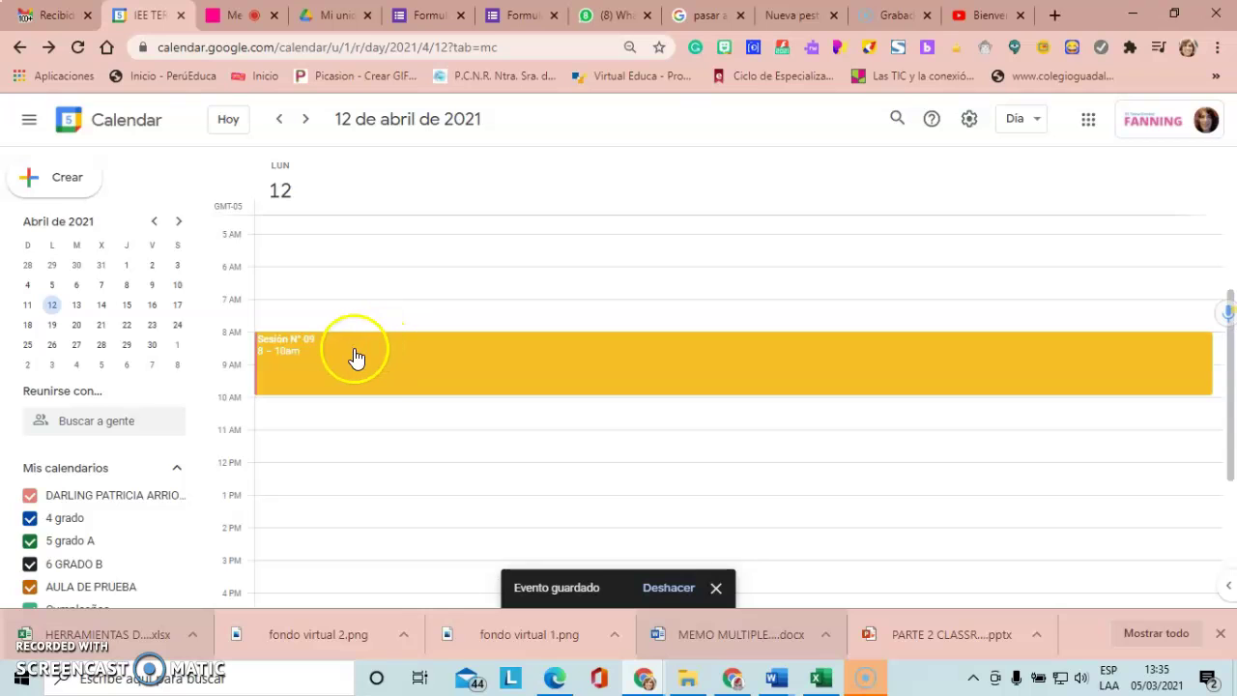
{"action": "left_click", "coordinate": [354, 355]}
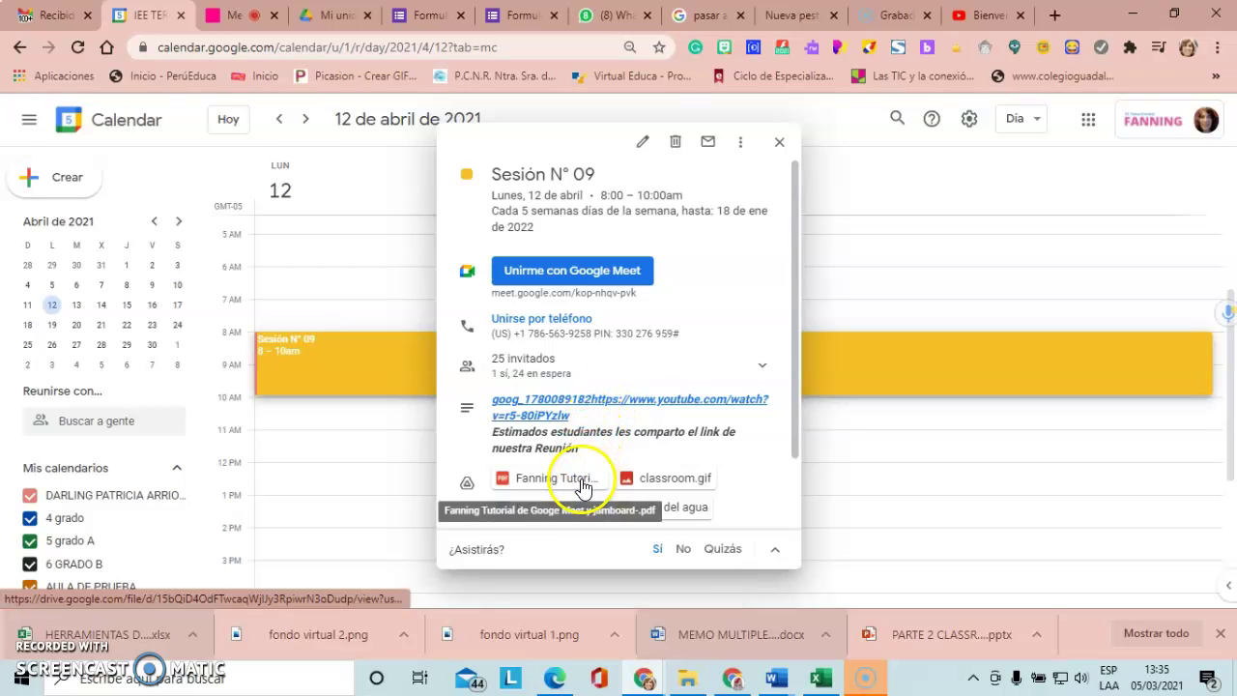
{"action": "left_click", "coordinate": [779, 143]}
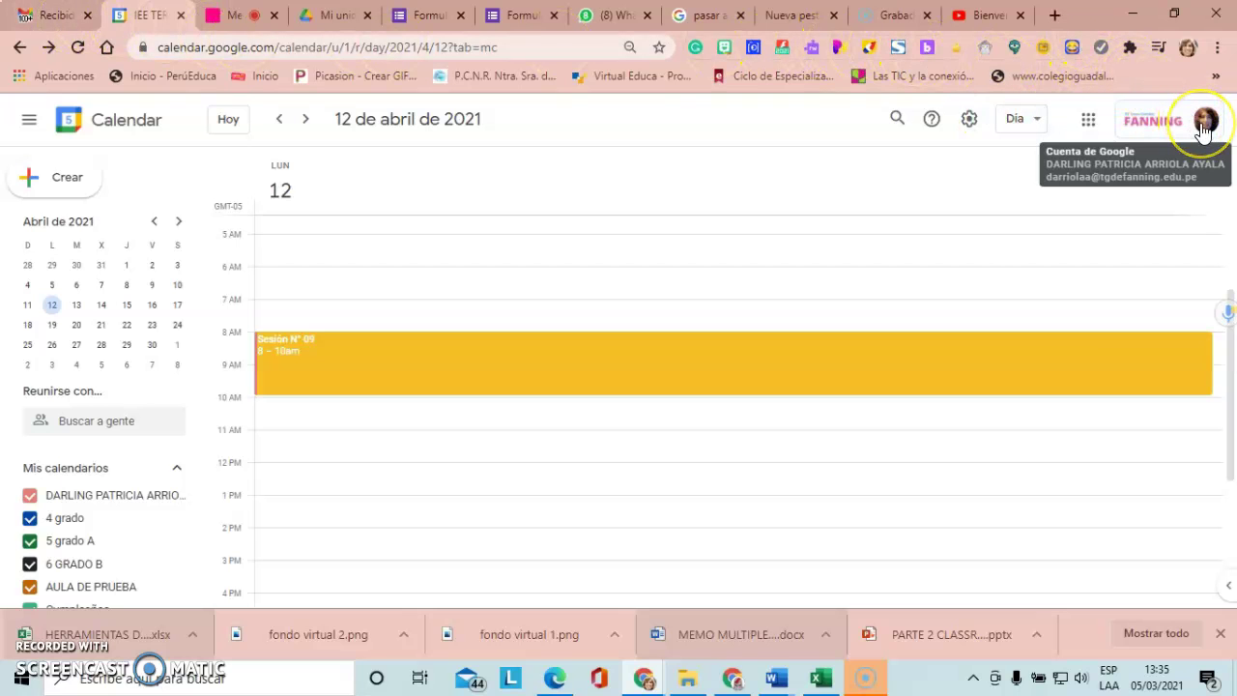
Switch to the Gmail inbox and open the list of available Google accounts
{"action": "key", "text": "ctrl+1"}
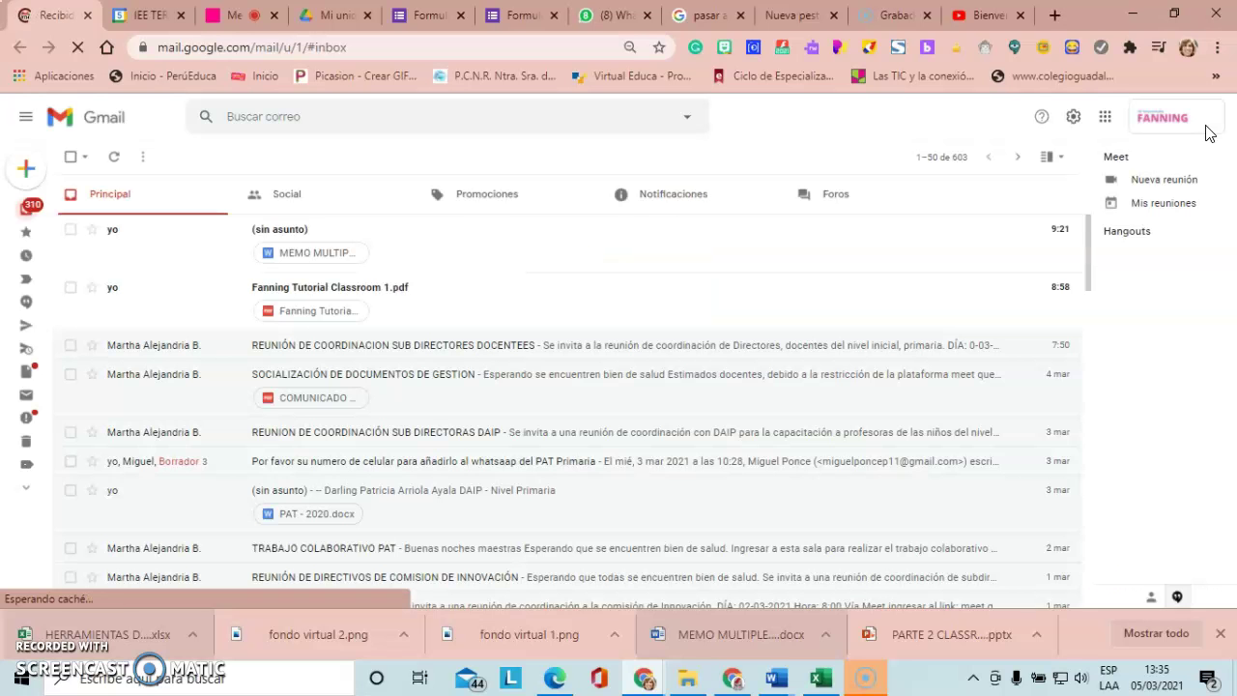
{"action": "left_click", "coordinate": [1208, 123]}
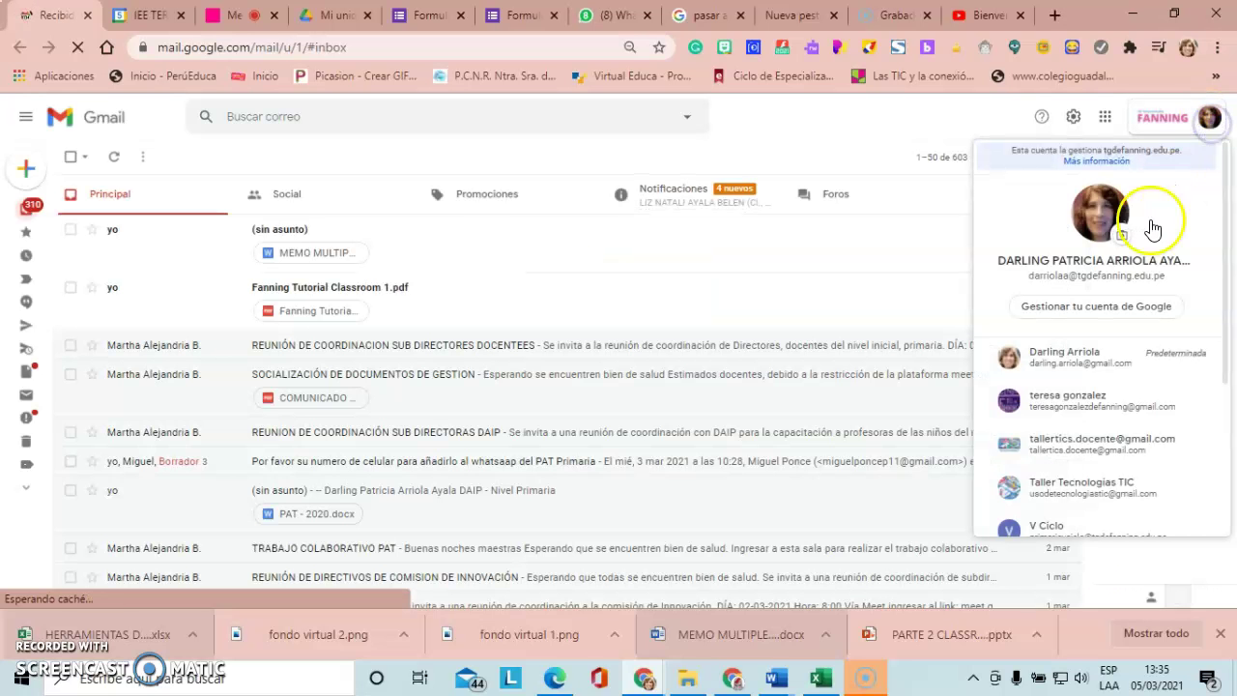